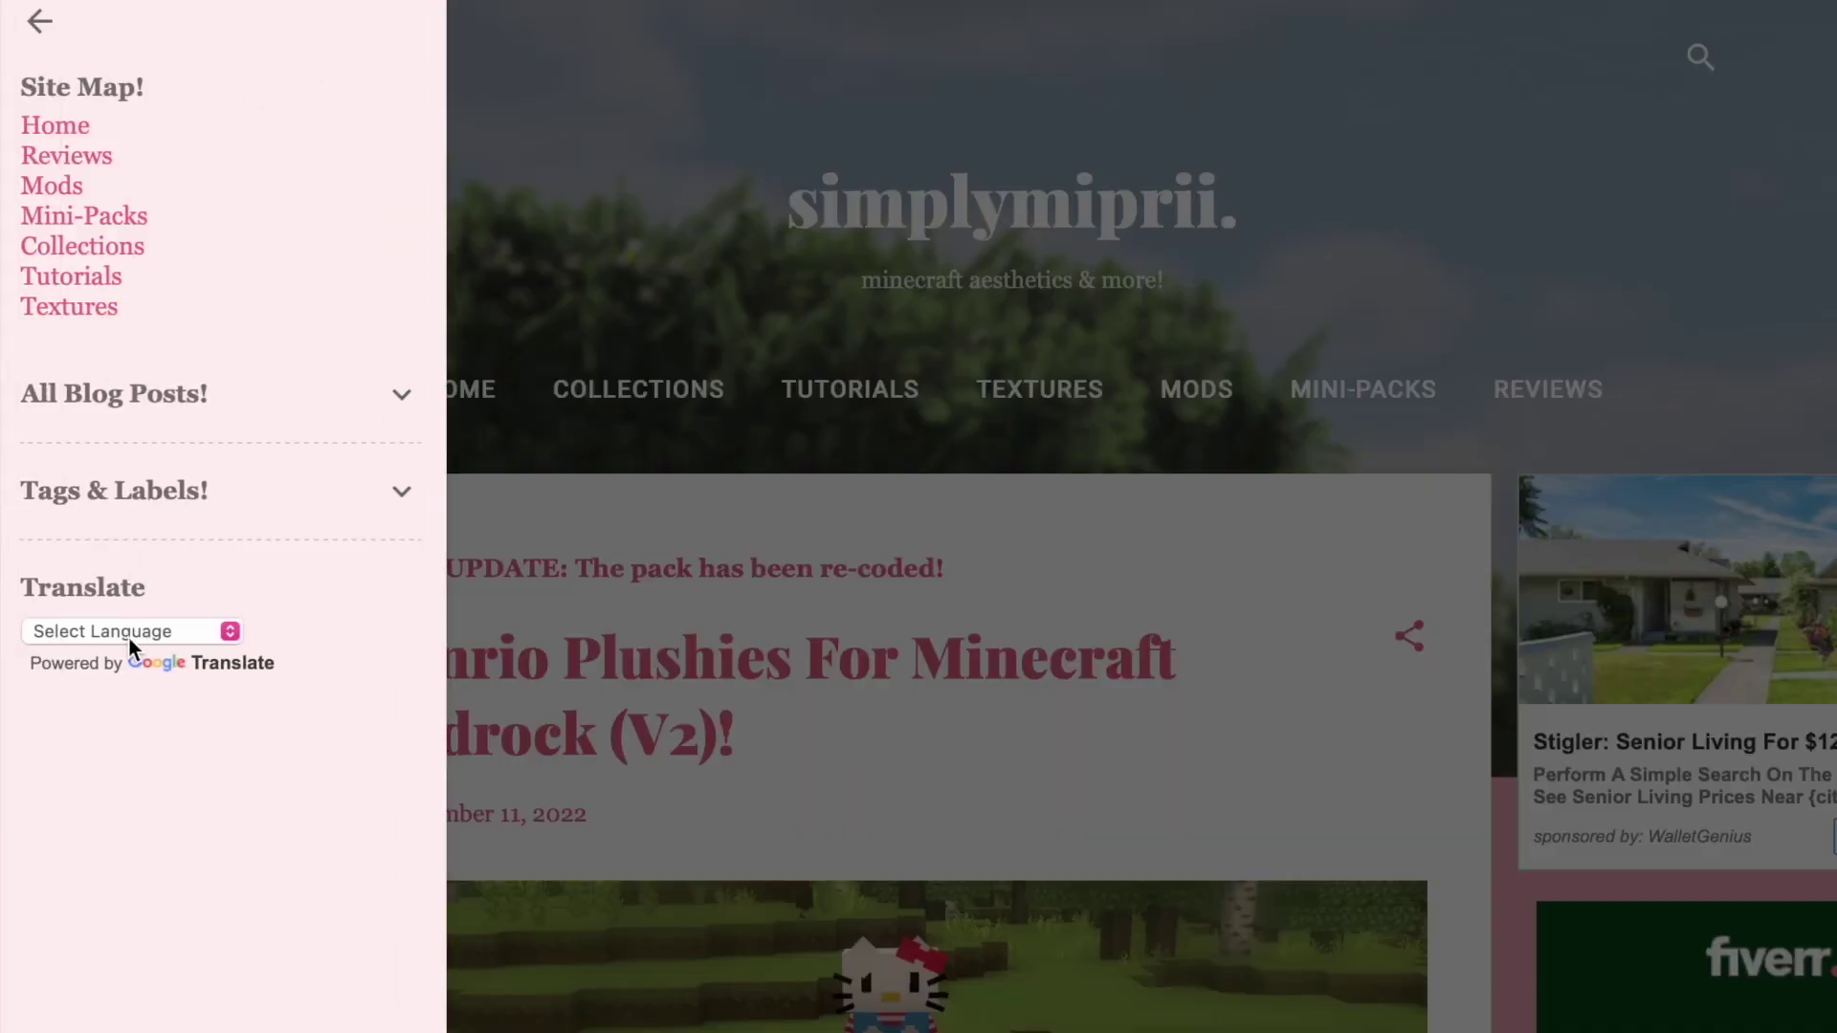
Open the Translate language list on the simplymiprii blog
{"action": "left_click", "coordinate": [128, 632]}
Translate the simplymiprii blog page into Arabic
{"action": "left_click", "coordinate": [106, 756]}
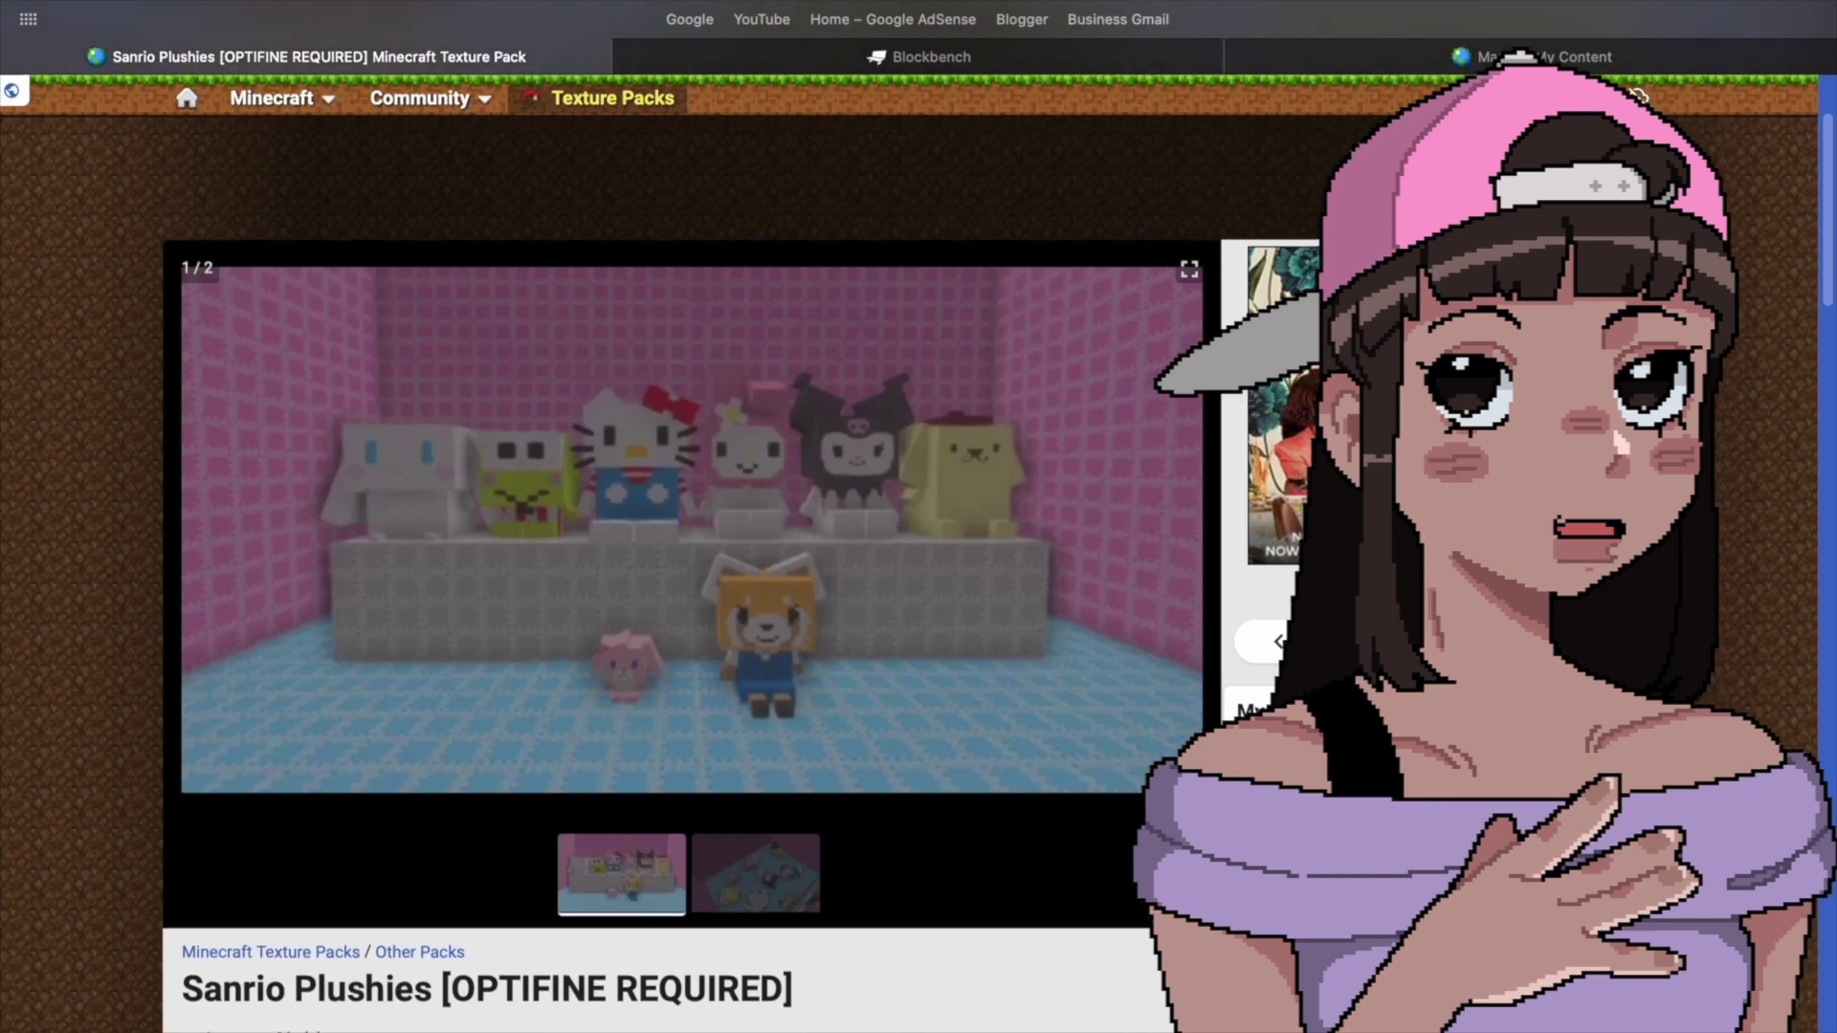
Download the Sanrio Plushies [OPTIFINE REQUIRED] texture pack from its Planet Minecraft page
{"action": "scroll", "coordinate": [469, 440], "scroll_direction": "down", "scroll_amount": 3}
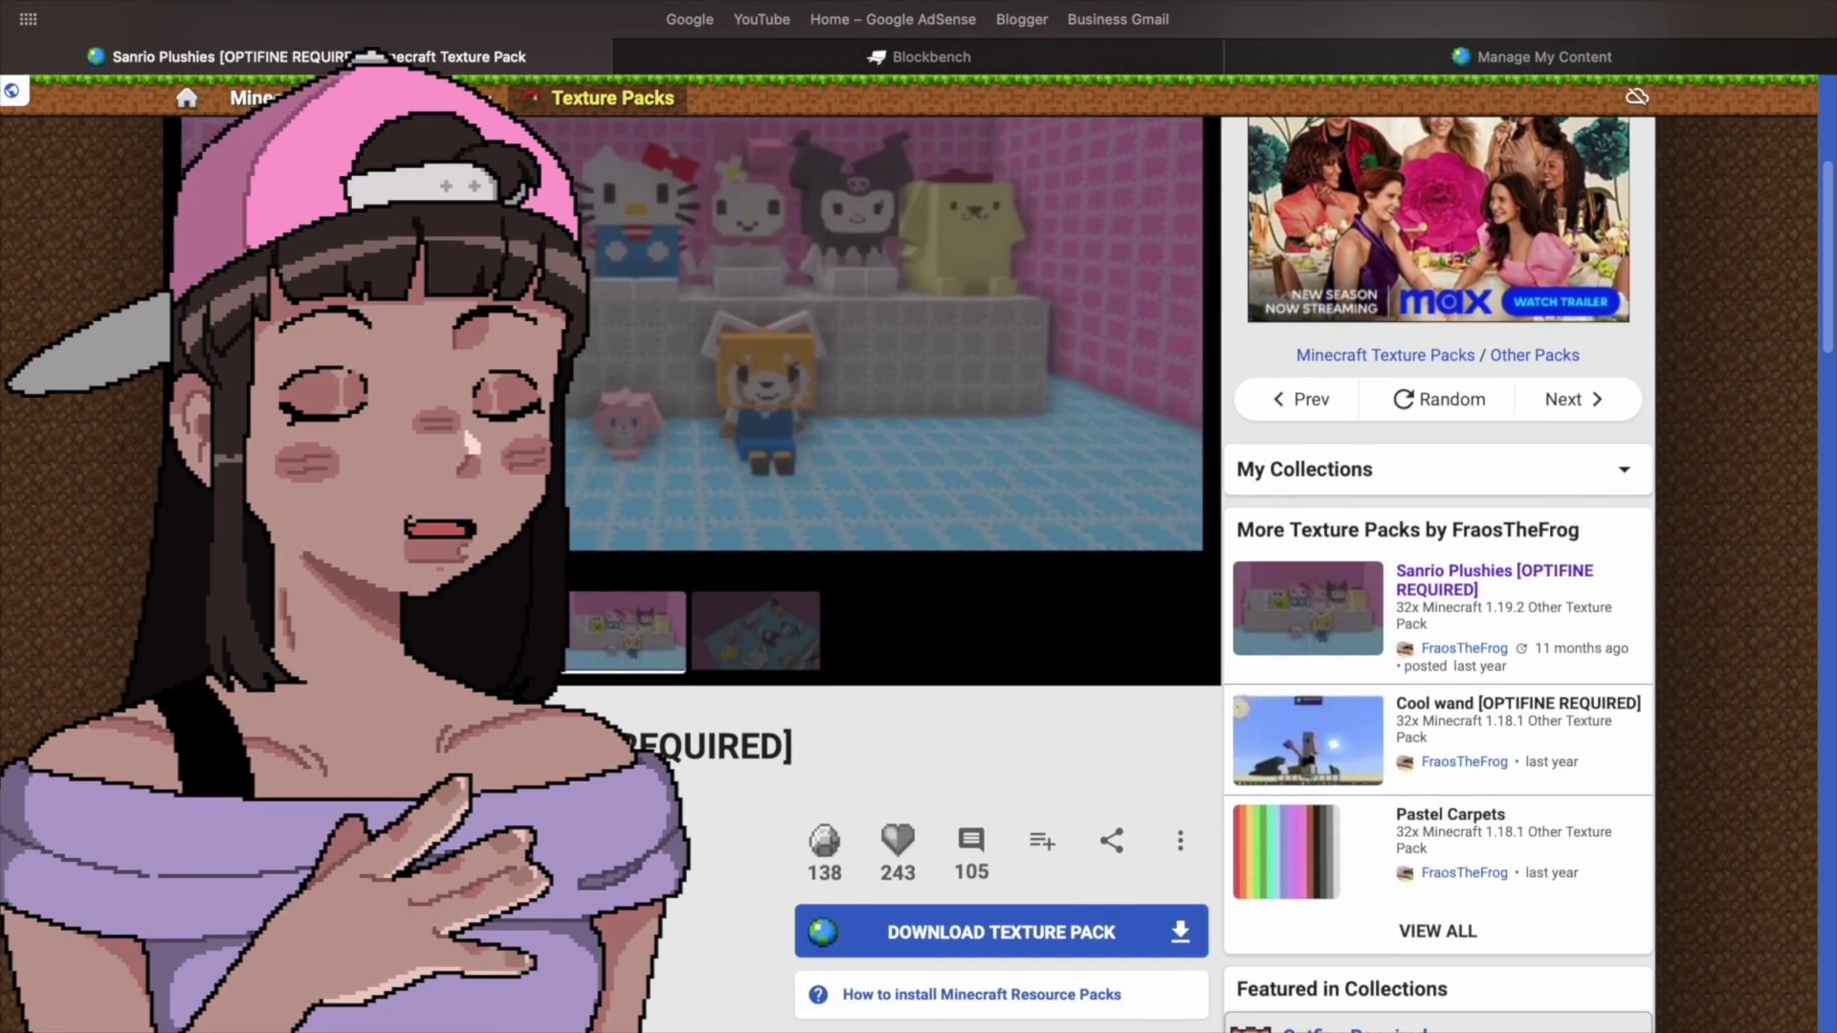
{"action": "scroll", "coordinate": [469, 442], "scroll_direction": "down", "scroll_amount": 1}
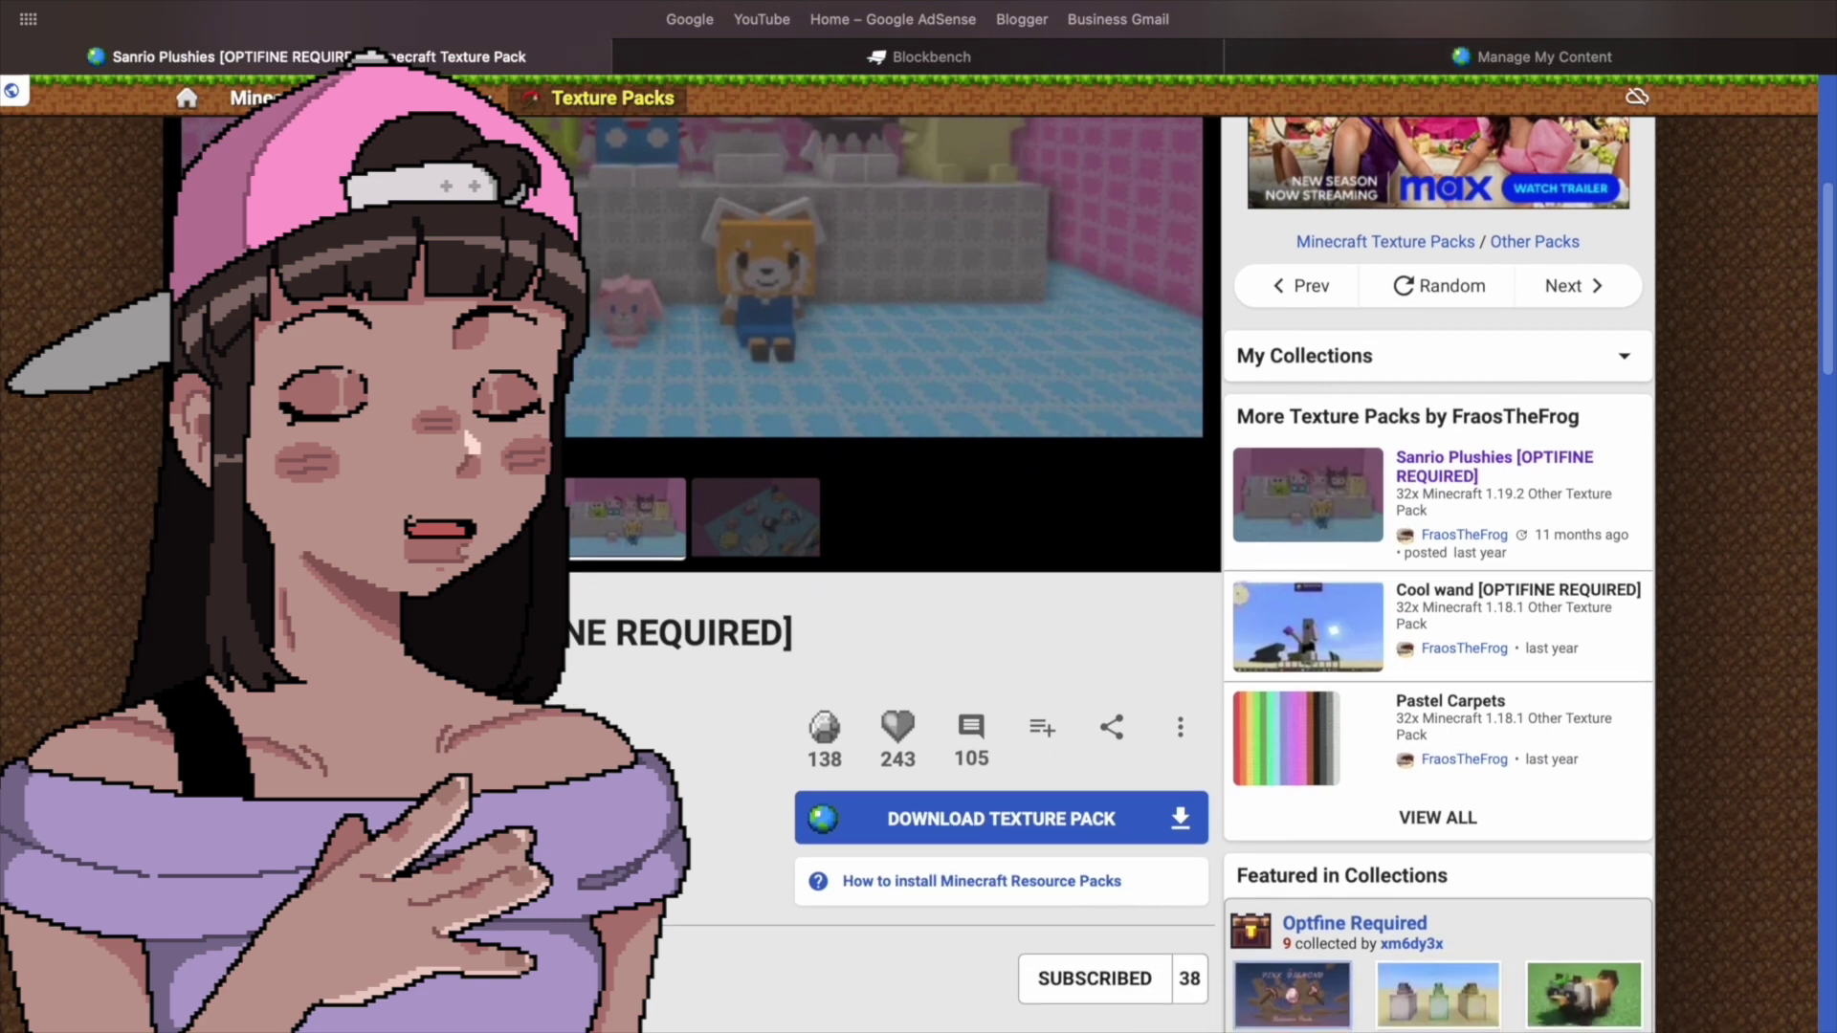
{"action": "scroll", "coordinate": [909, 574], "scroll_direction": "down", "scroll_amount": 2}
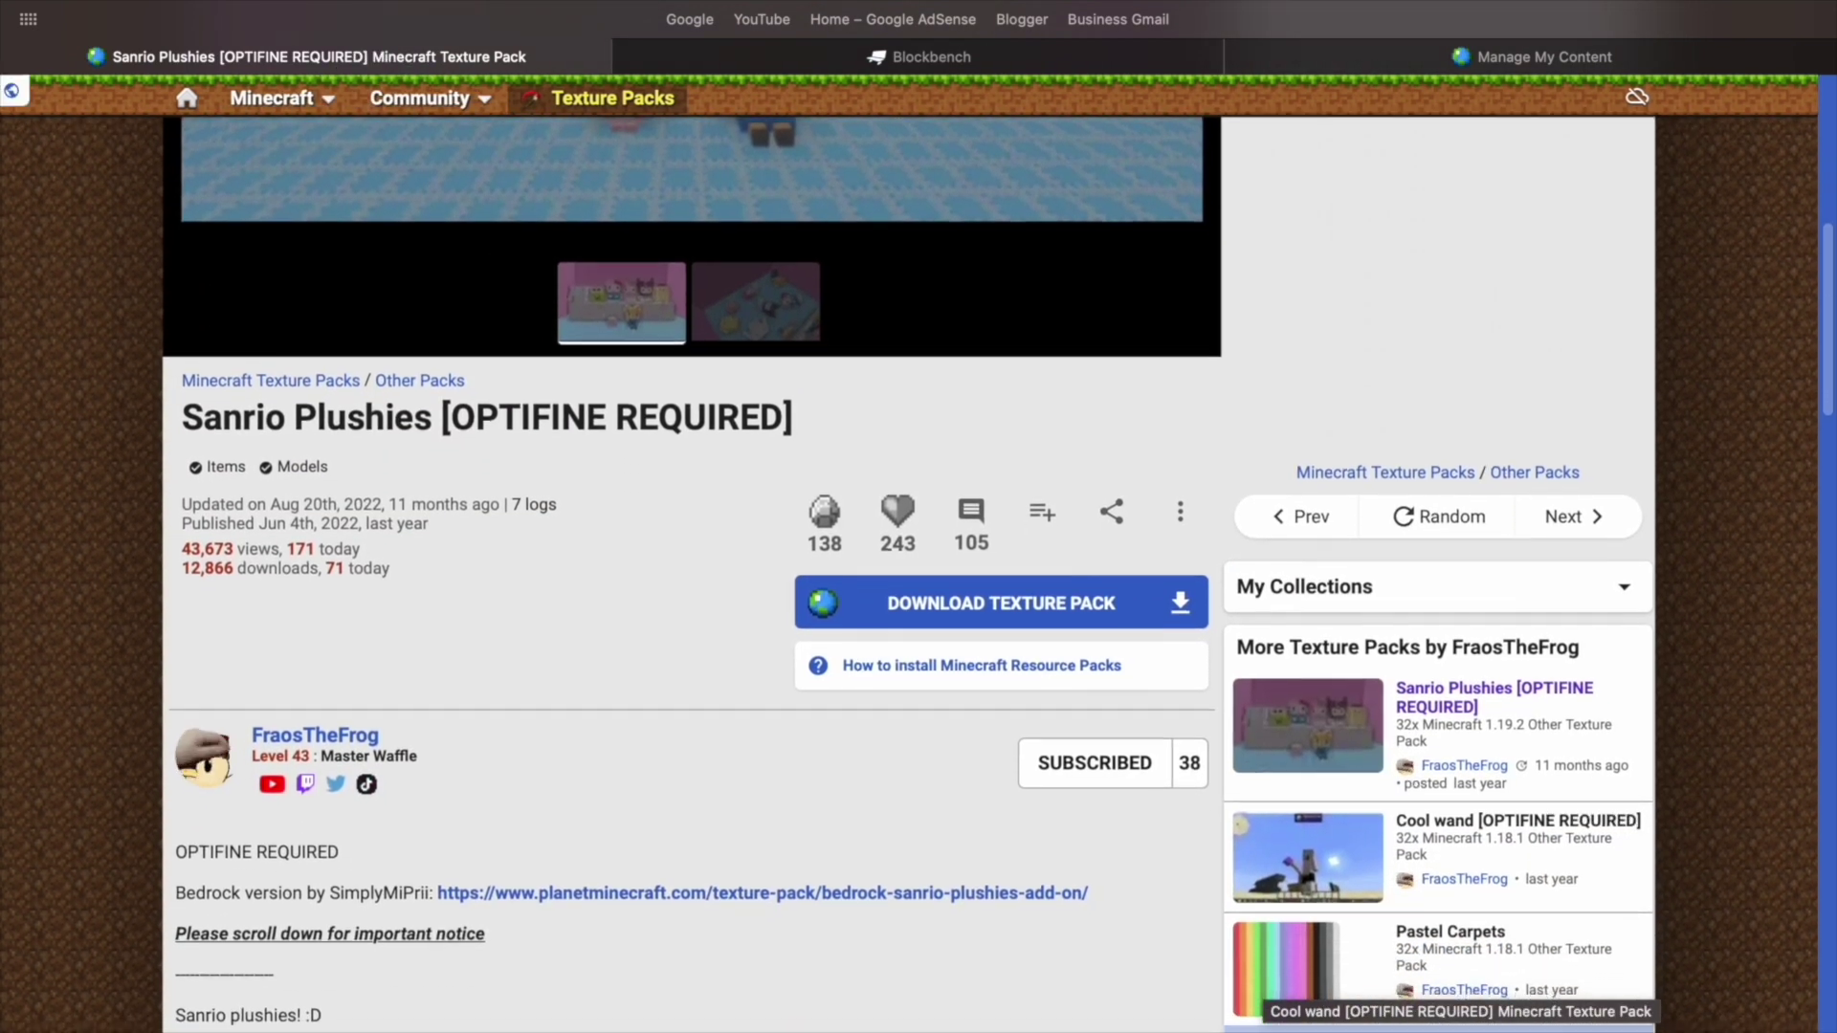
{"action": "scroll", "coordinate": [909, 574], "scroll_direction": "up", "scroll_amount": 5}
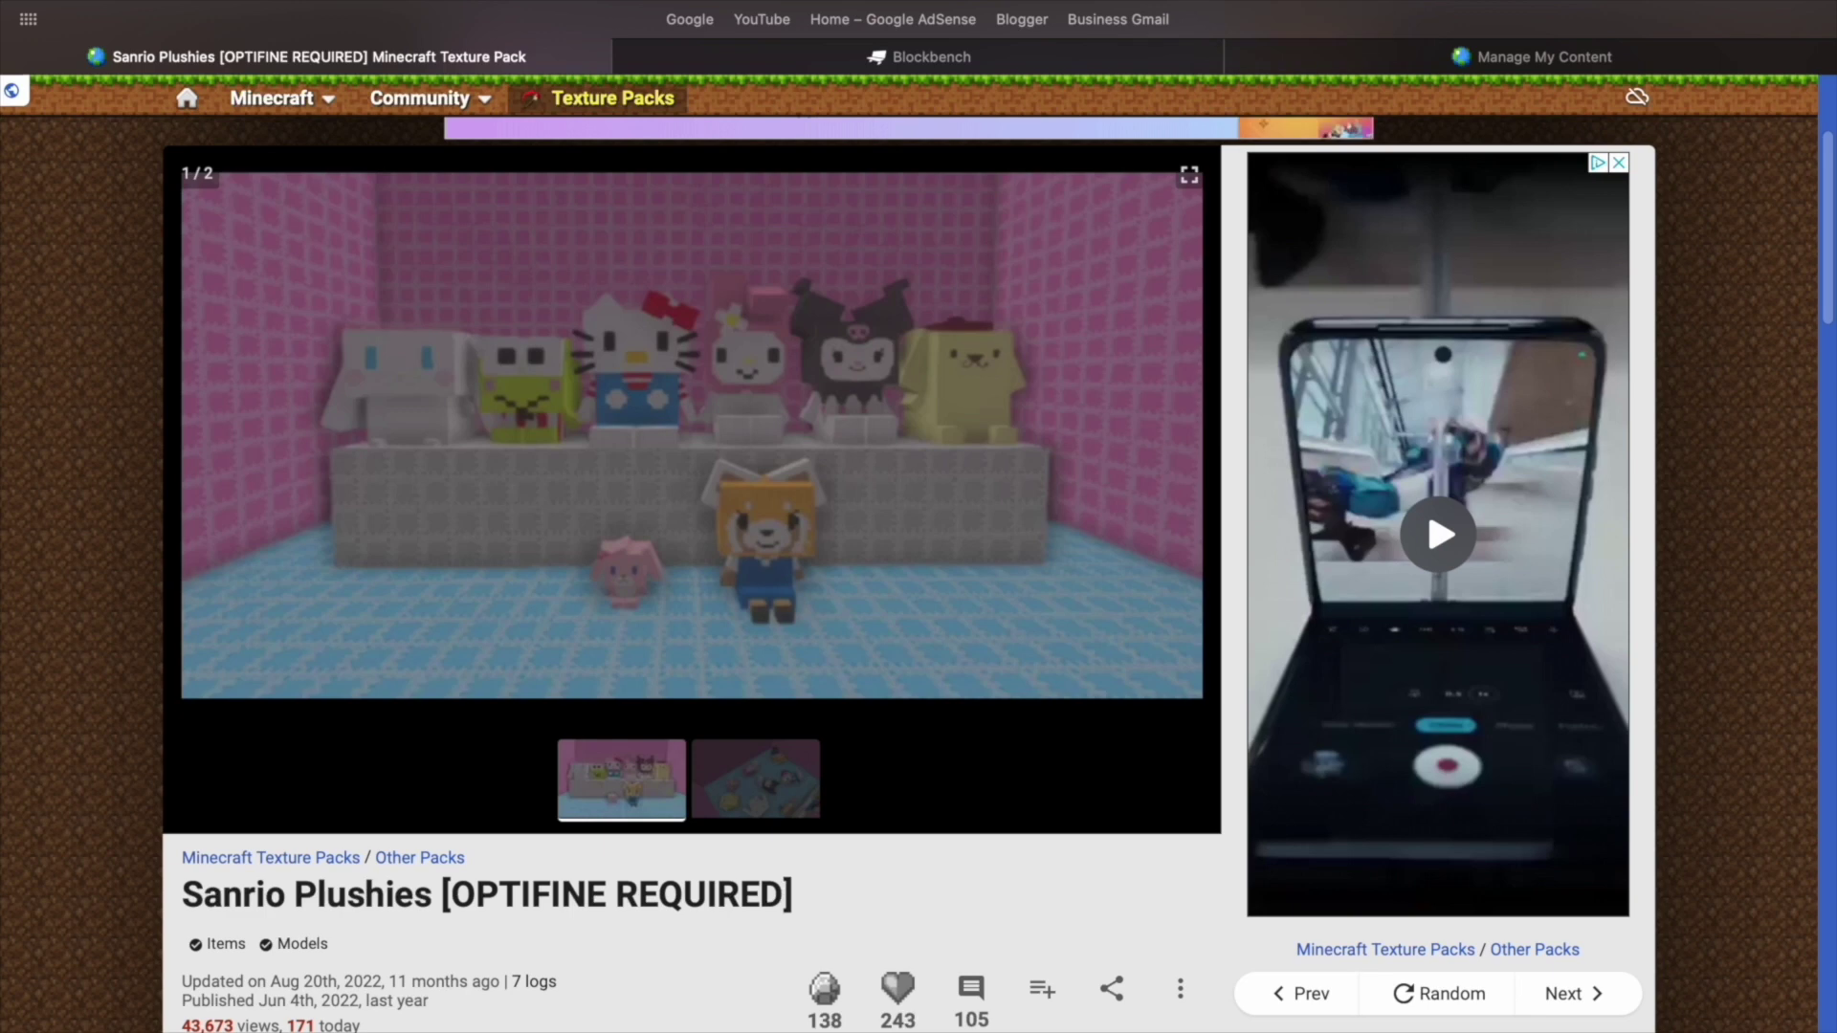
{"action": "scroll", "coordinate": [416, 442], "scroll_direction": "down", "scroll_amount": 3}
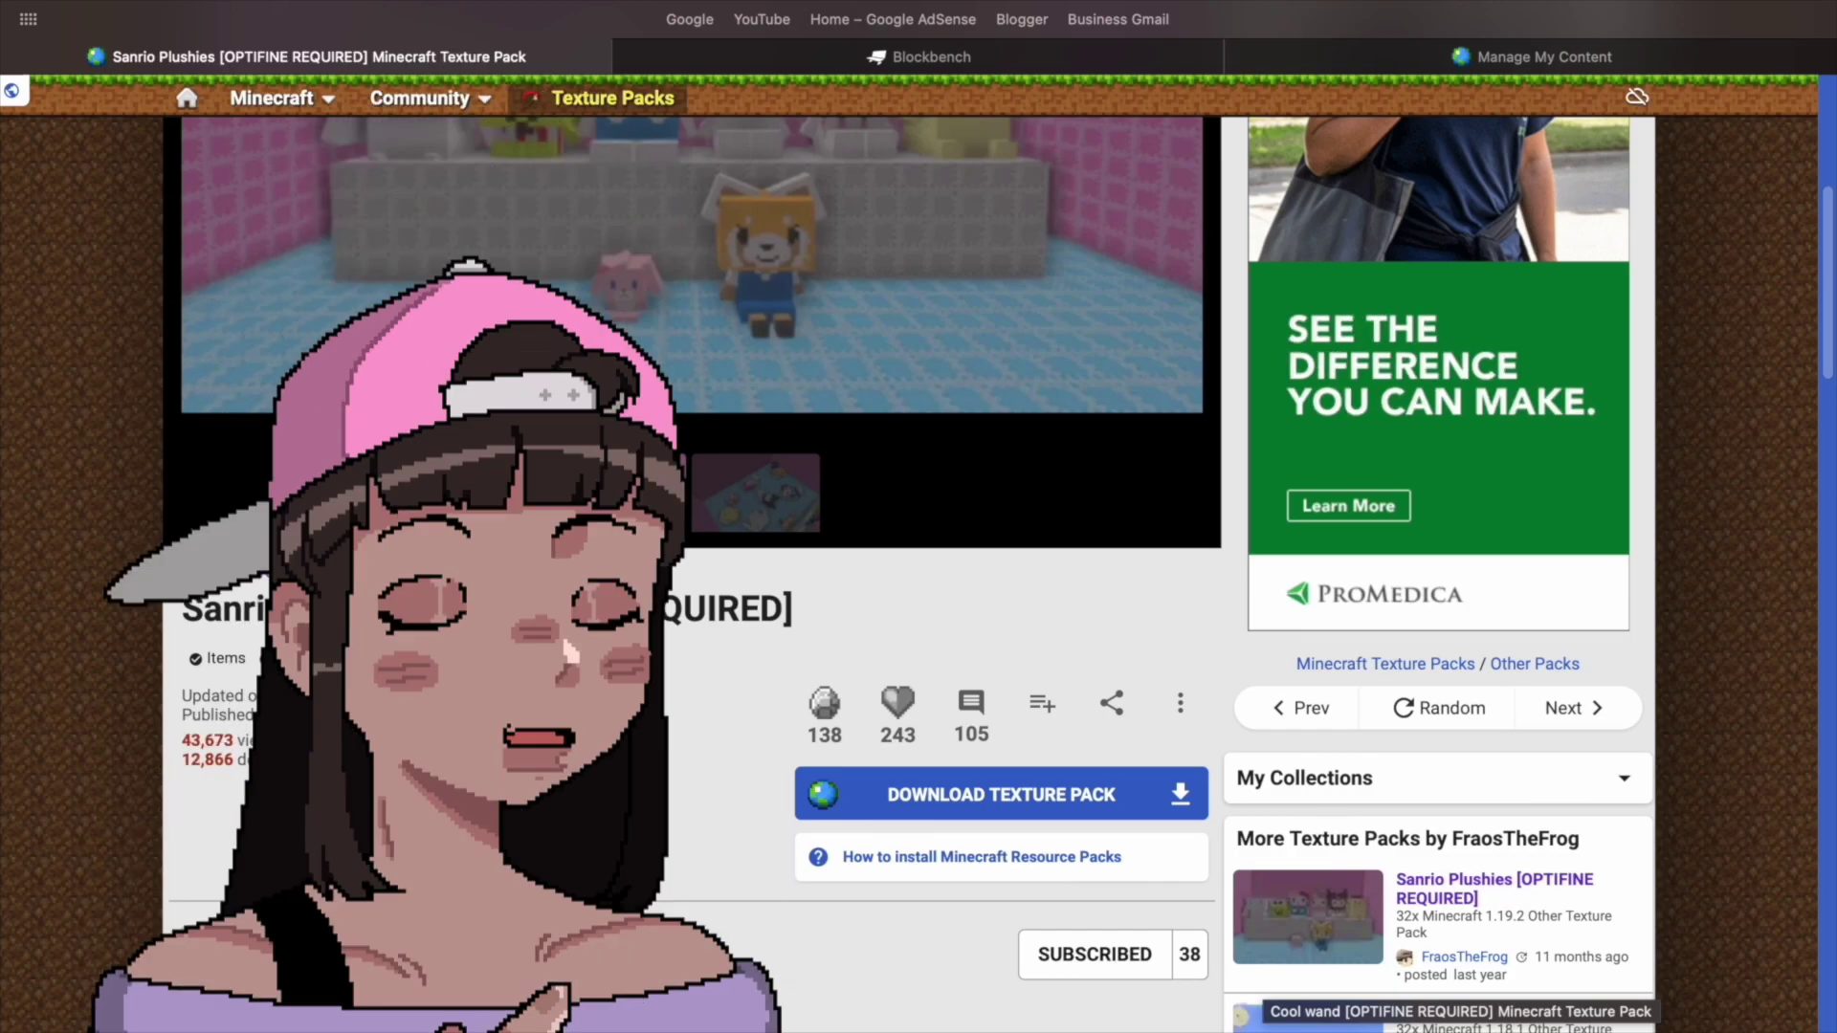
{"action": "left_click", "coordinate": [1000, 794]}
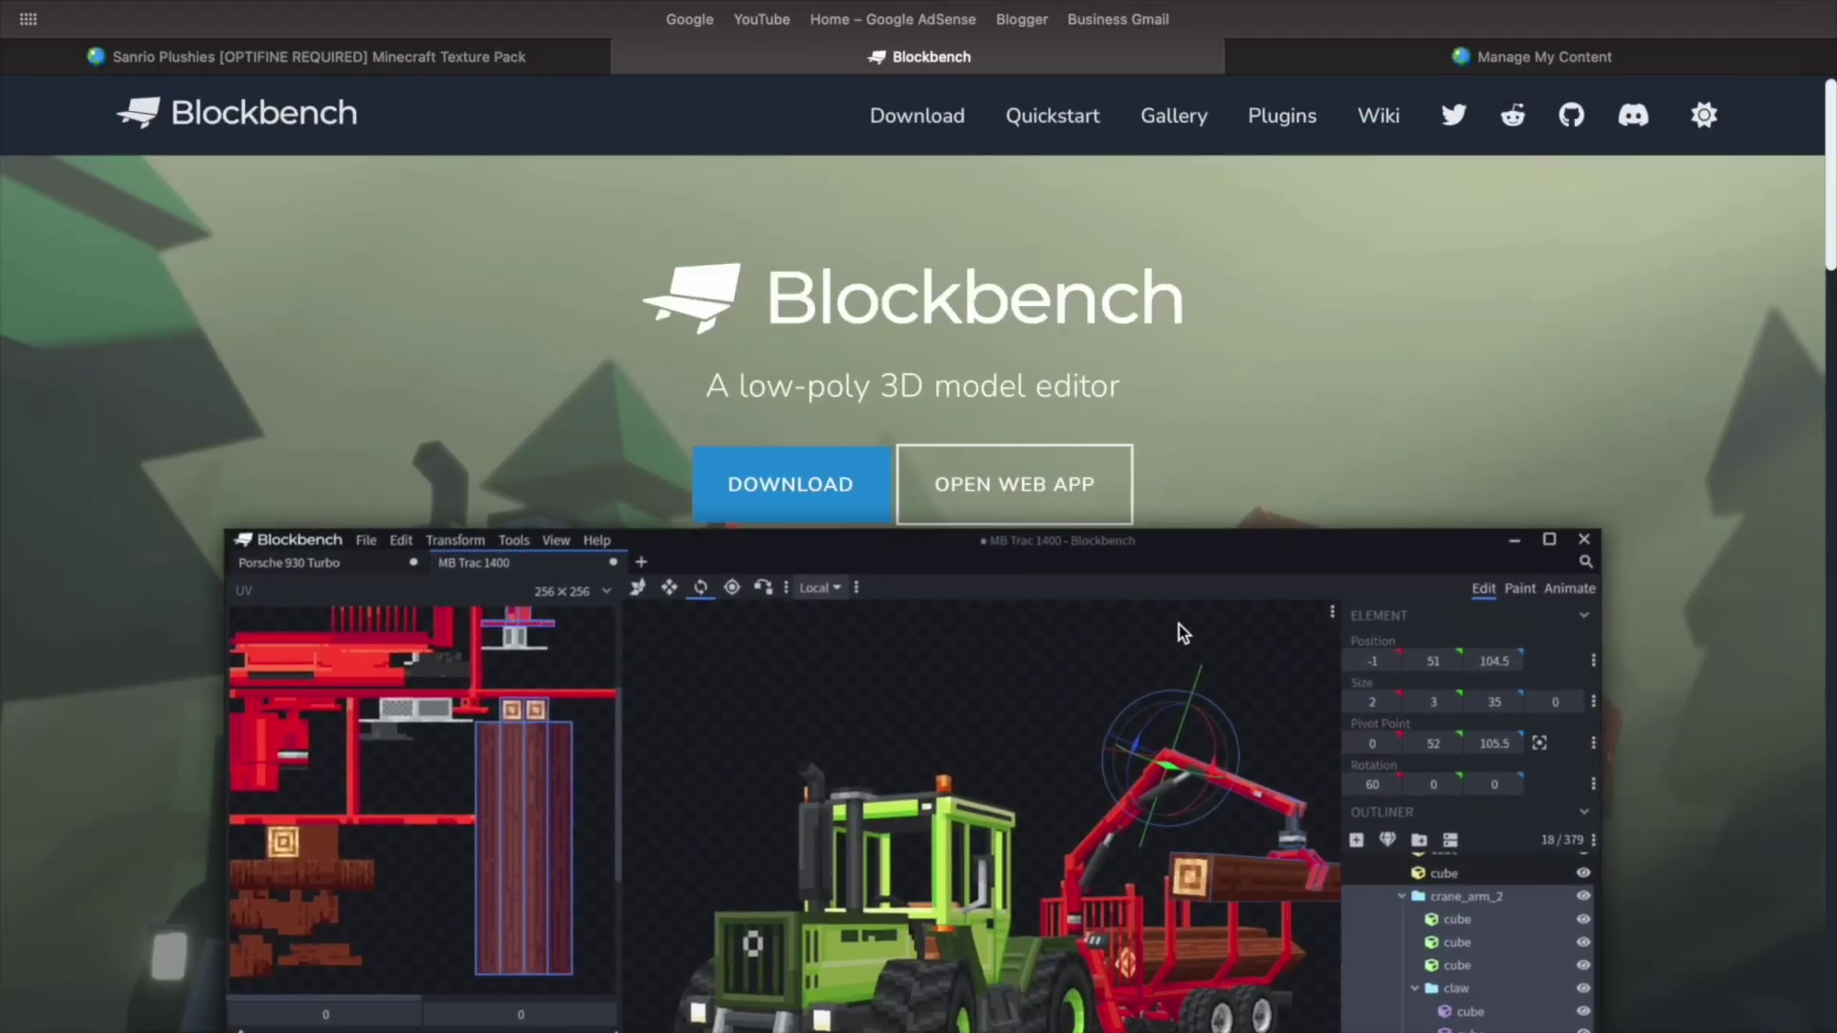
Scroll through the Blockbench Downloads page listing the Windows, Linux and macOS installers
{"action": "scroll", "coordinate": [1363, 664], "scroll_direction": "down", "scroll_amount": 5}
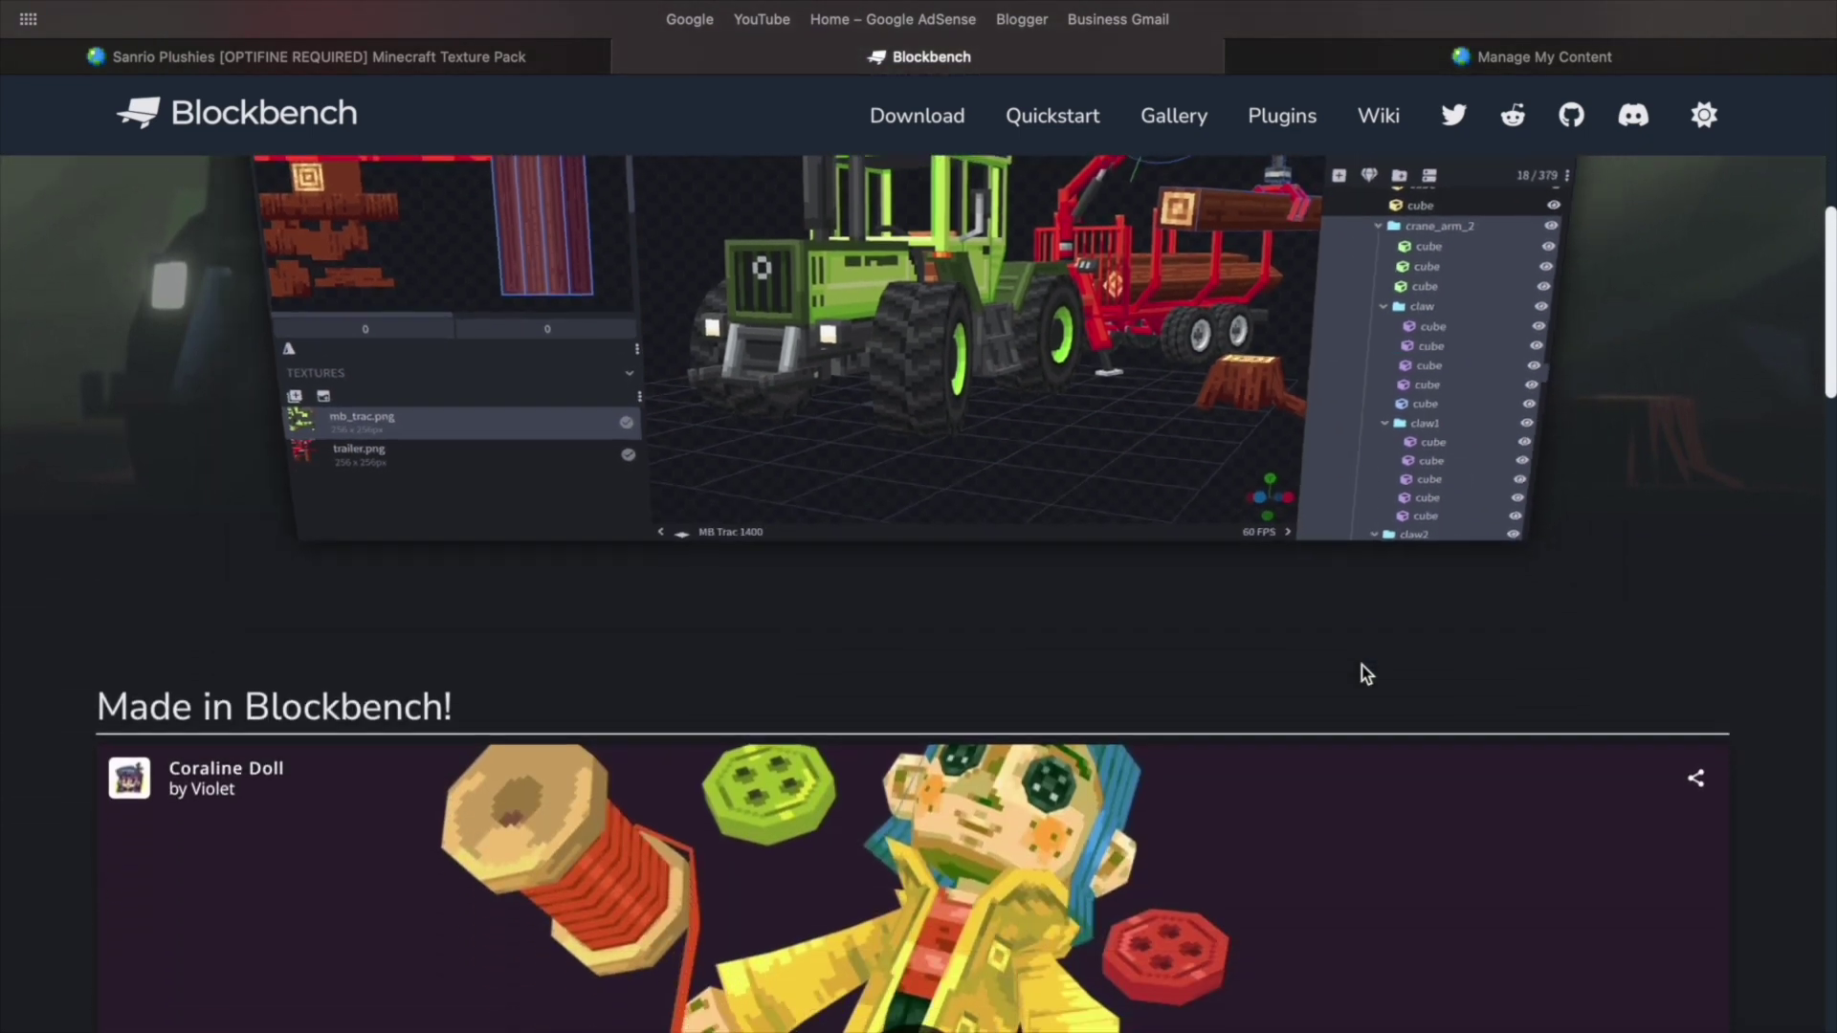
{"action": "scroll", "coordinate": [1362, 674], "scroll_direction": "down", "scroll_amount": 2}
{"action": "scroll", "coordinate": [1363, 665], "scroll_direction": "down", "scroll_amount": 4}
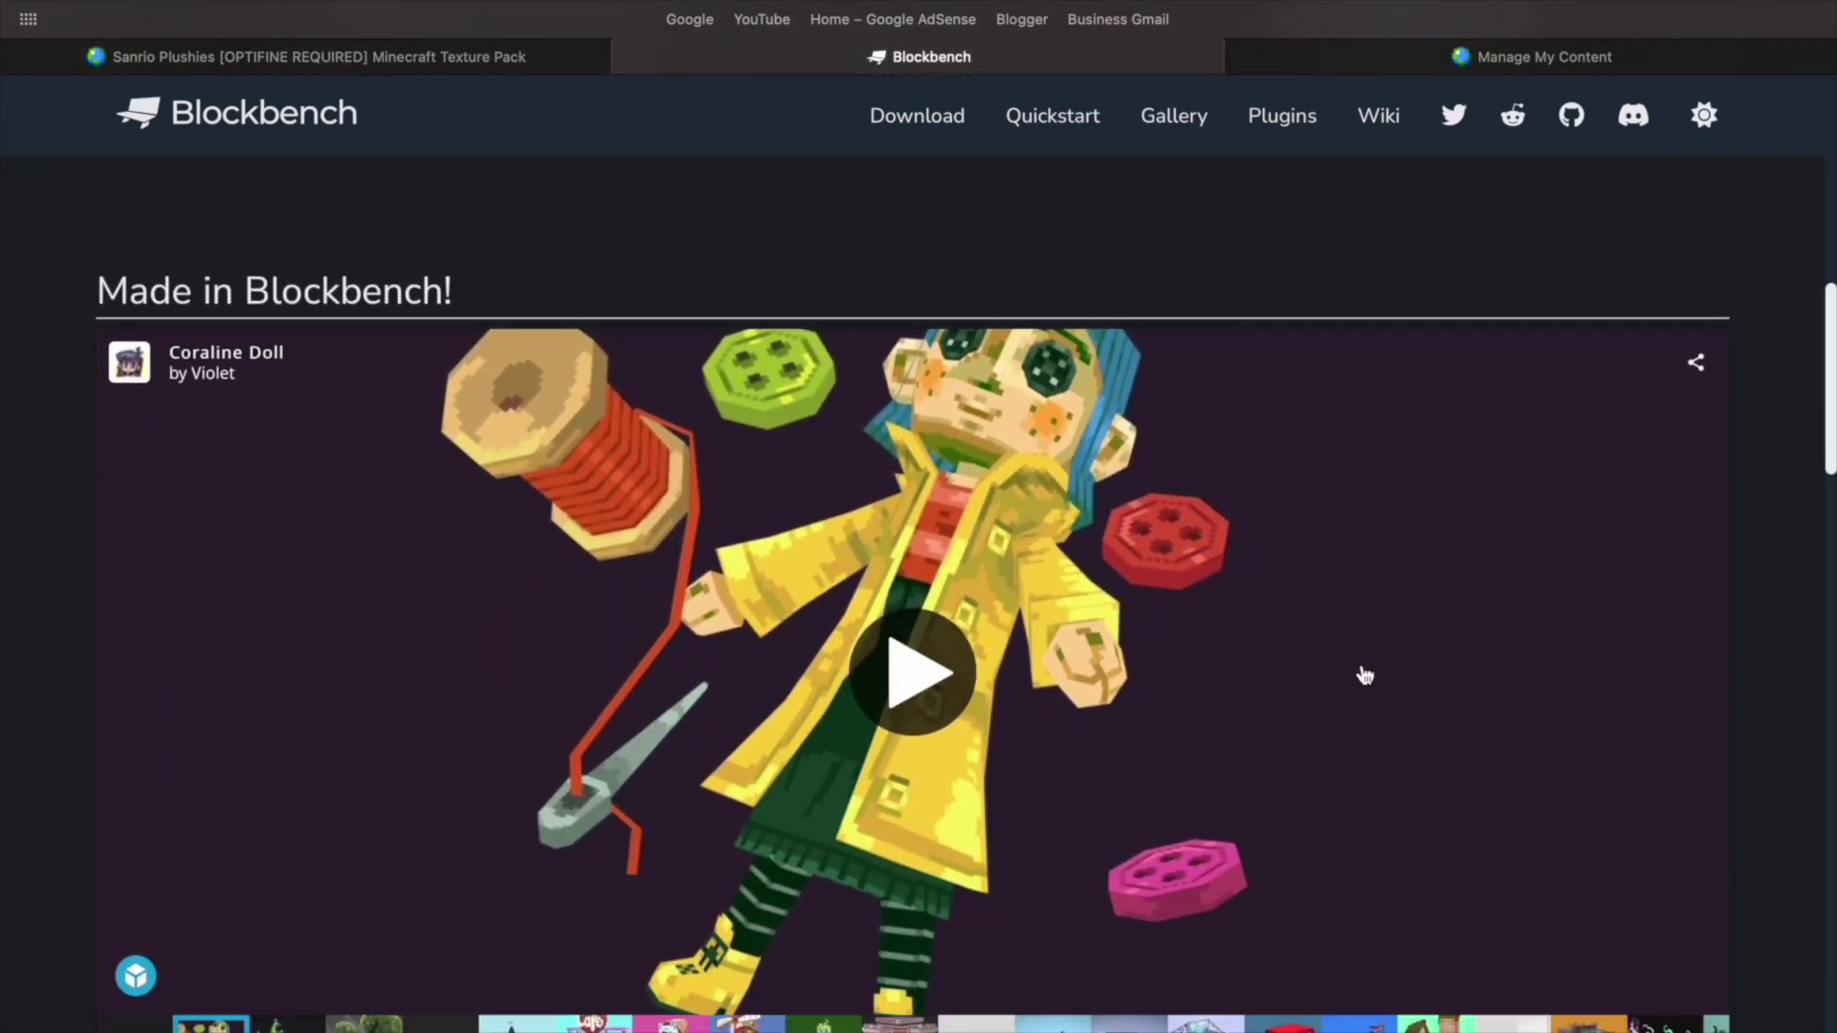
{"action": "scroll", "coordinate": [1363, 674], "scroll_direction": "down", "scroll_amount": 2}
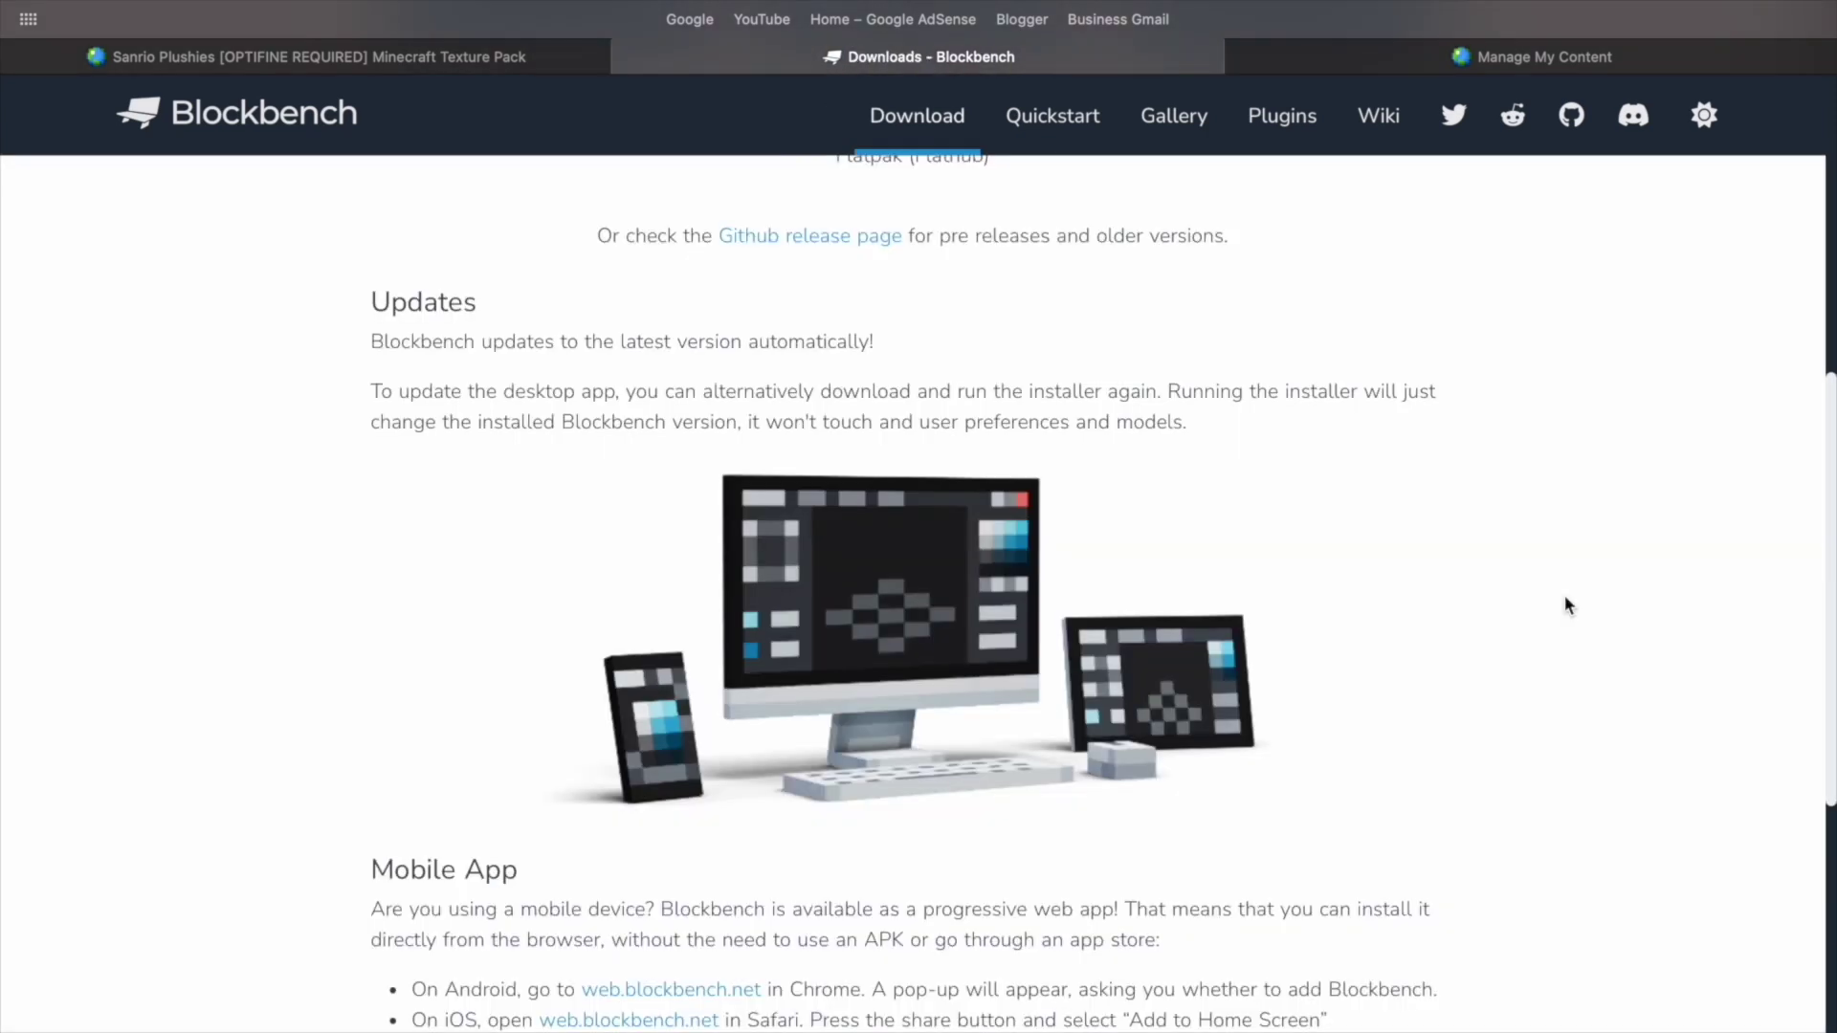
{"action": "scroll", "coordinate": [1569, 606], "scroll_direction": "up", "scroll_amount": 1}
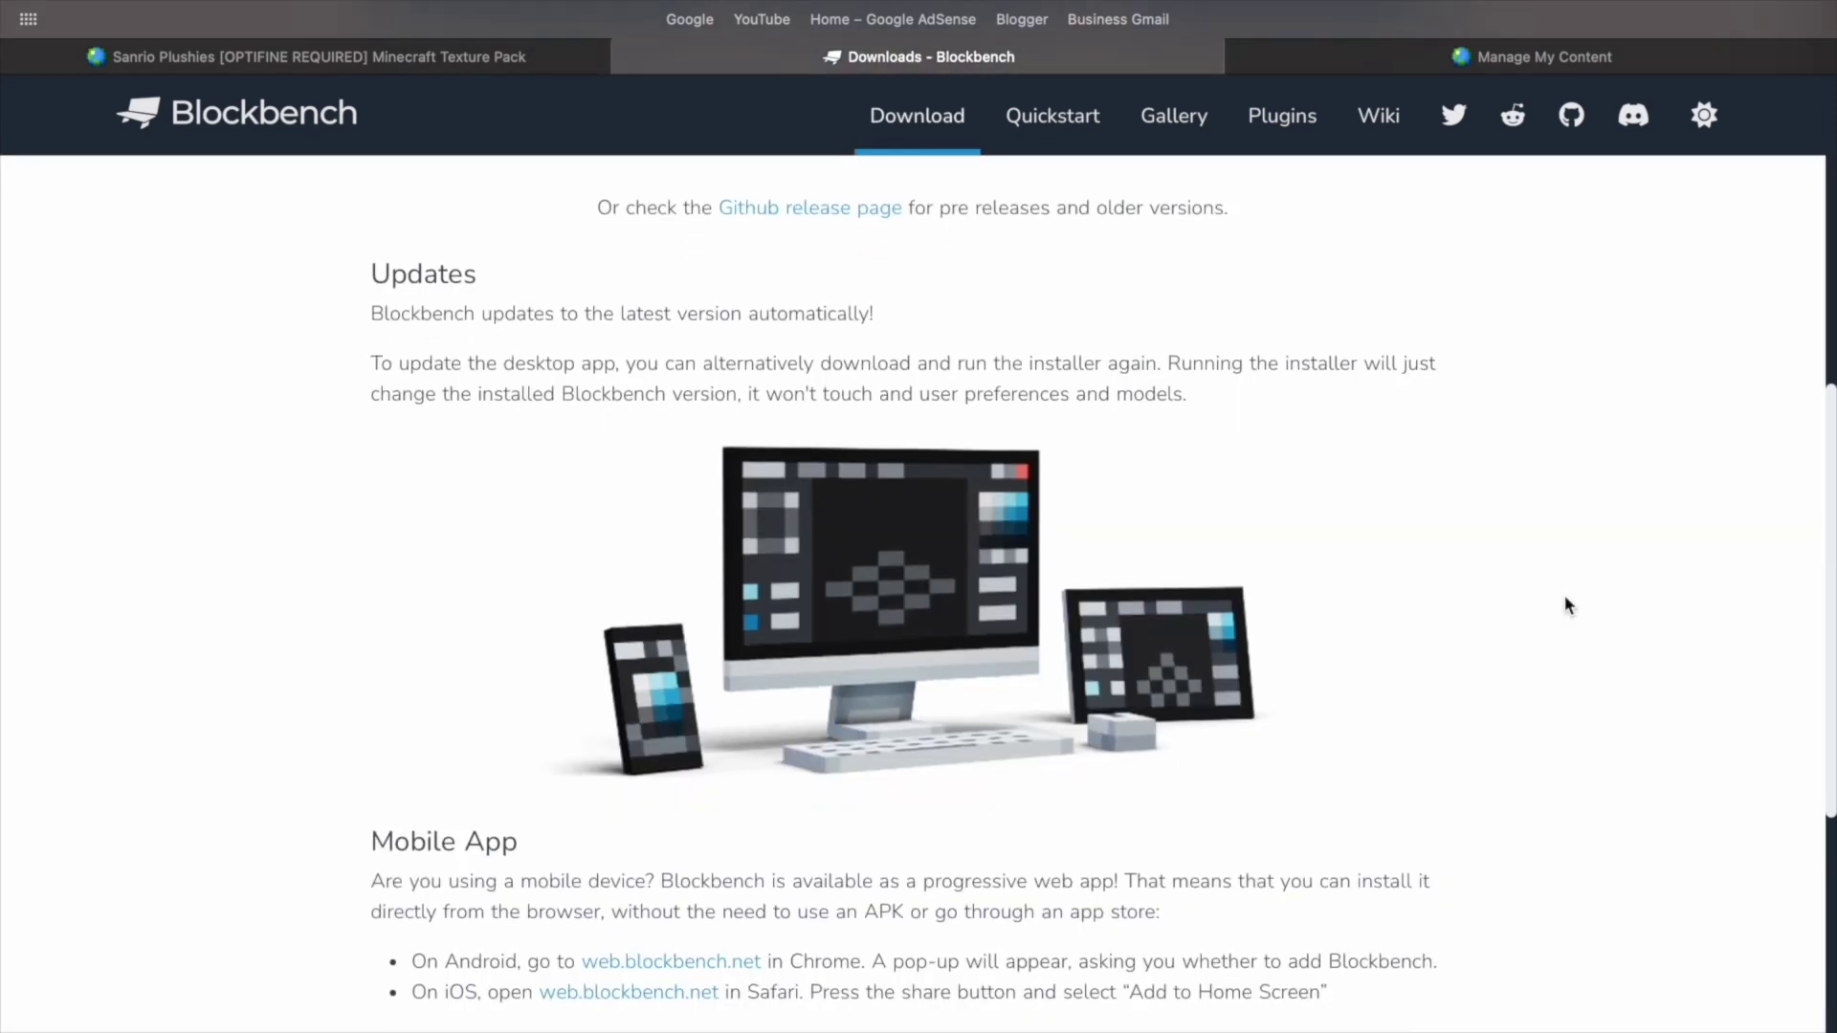
{"action": "scroll", "coordinate": [1569, 606], "scroll_direction": "down", "scroll_amount": 1}
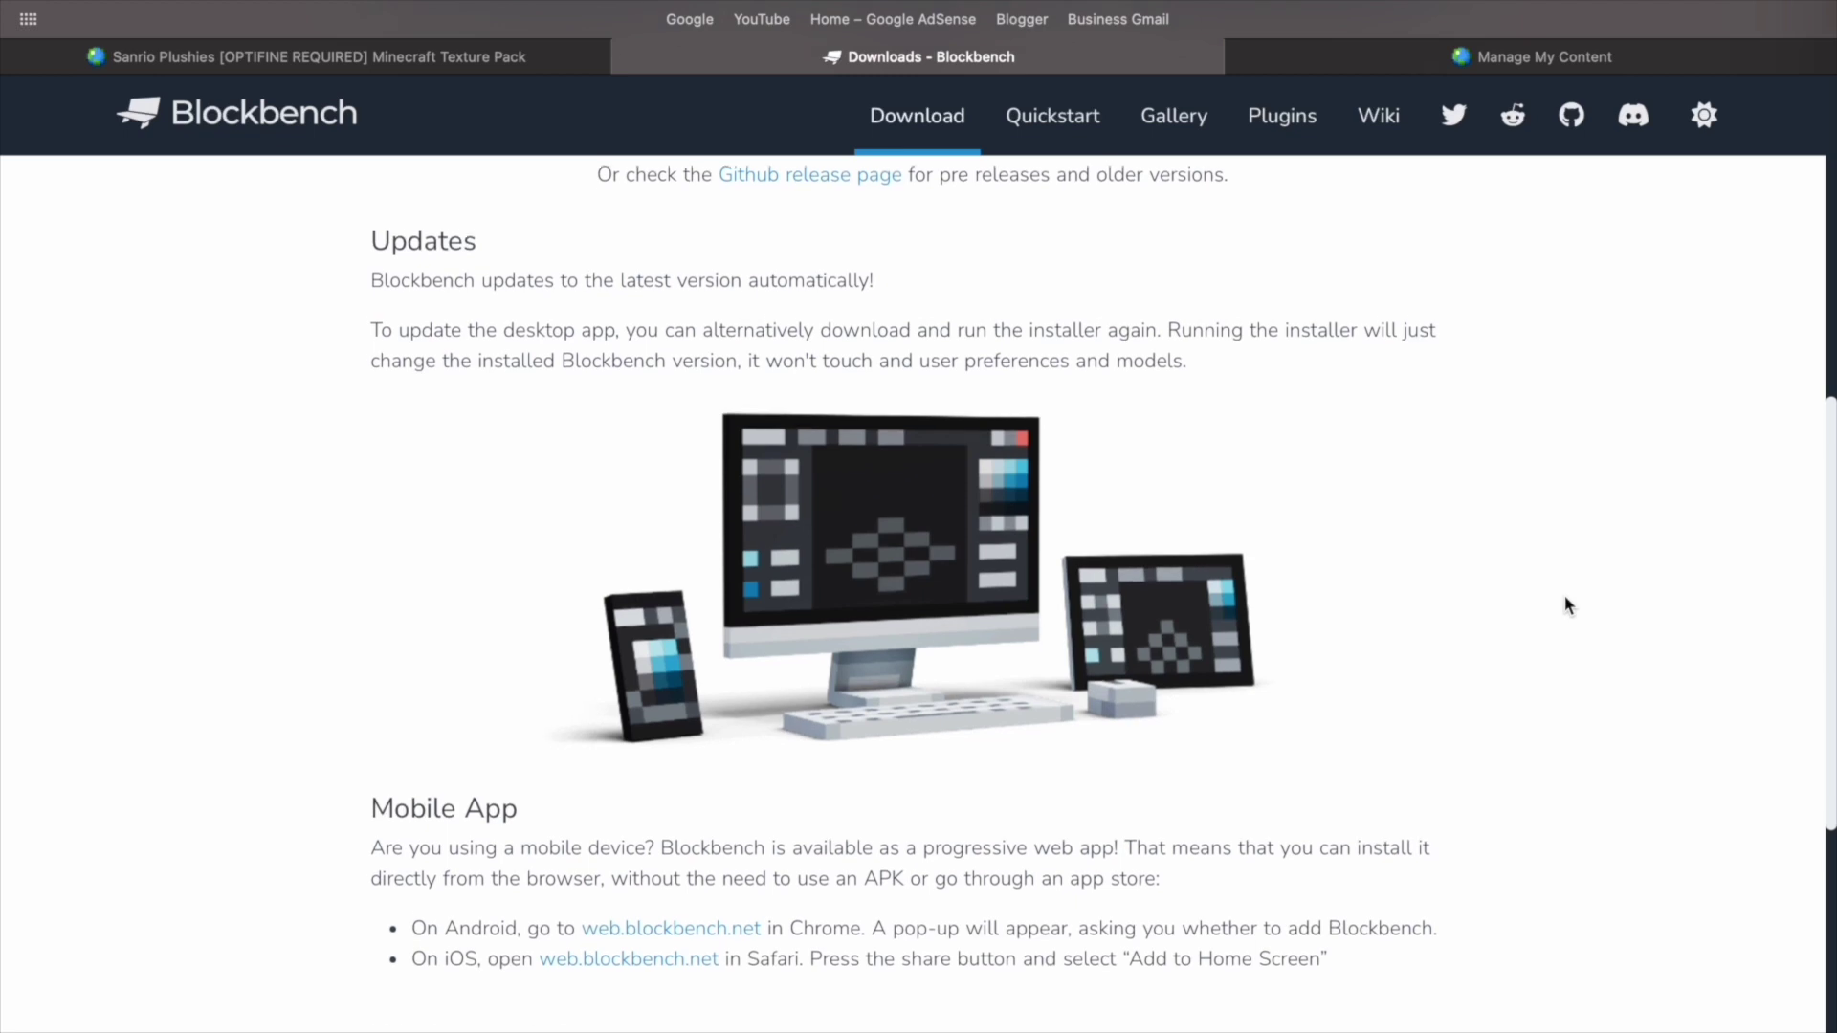
{"action": "scroll", "coordinate": [1569, 606], "scroll_direction": "down", "scroll_amount": 3}
{"action": "scroll", "coordinate": [1569, 606], "scroll_direction": "up", "scroll_amount": 3}
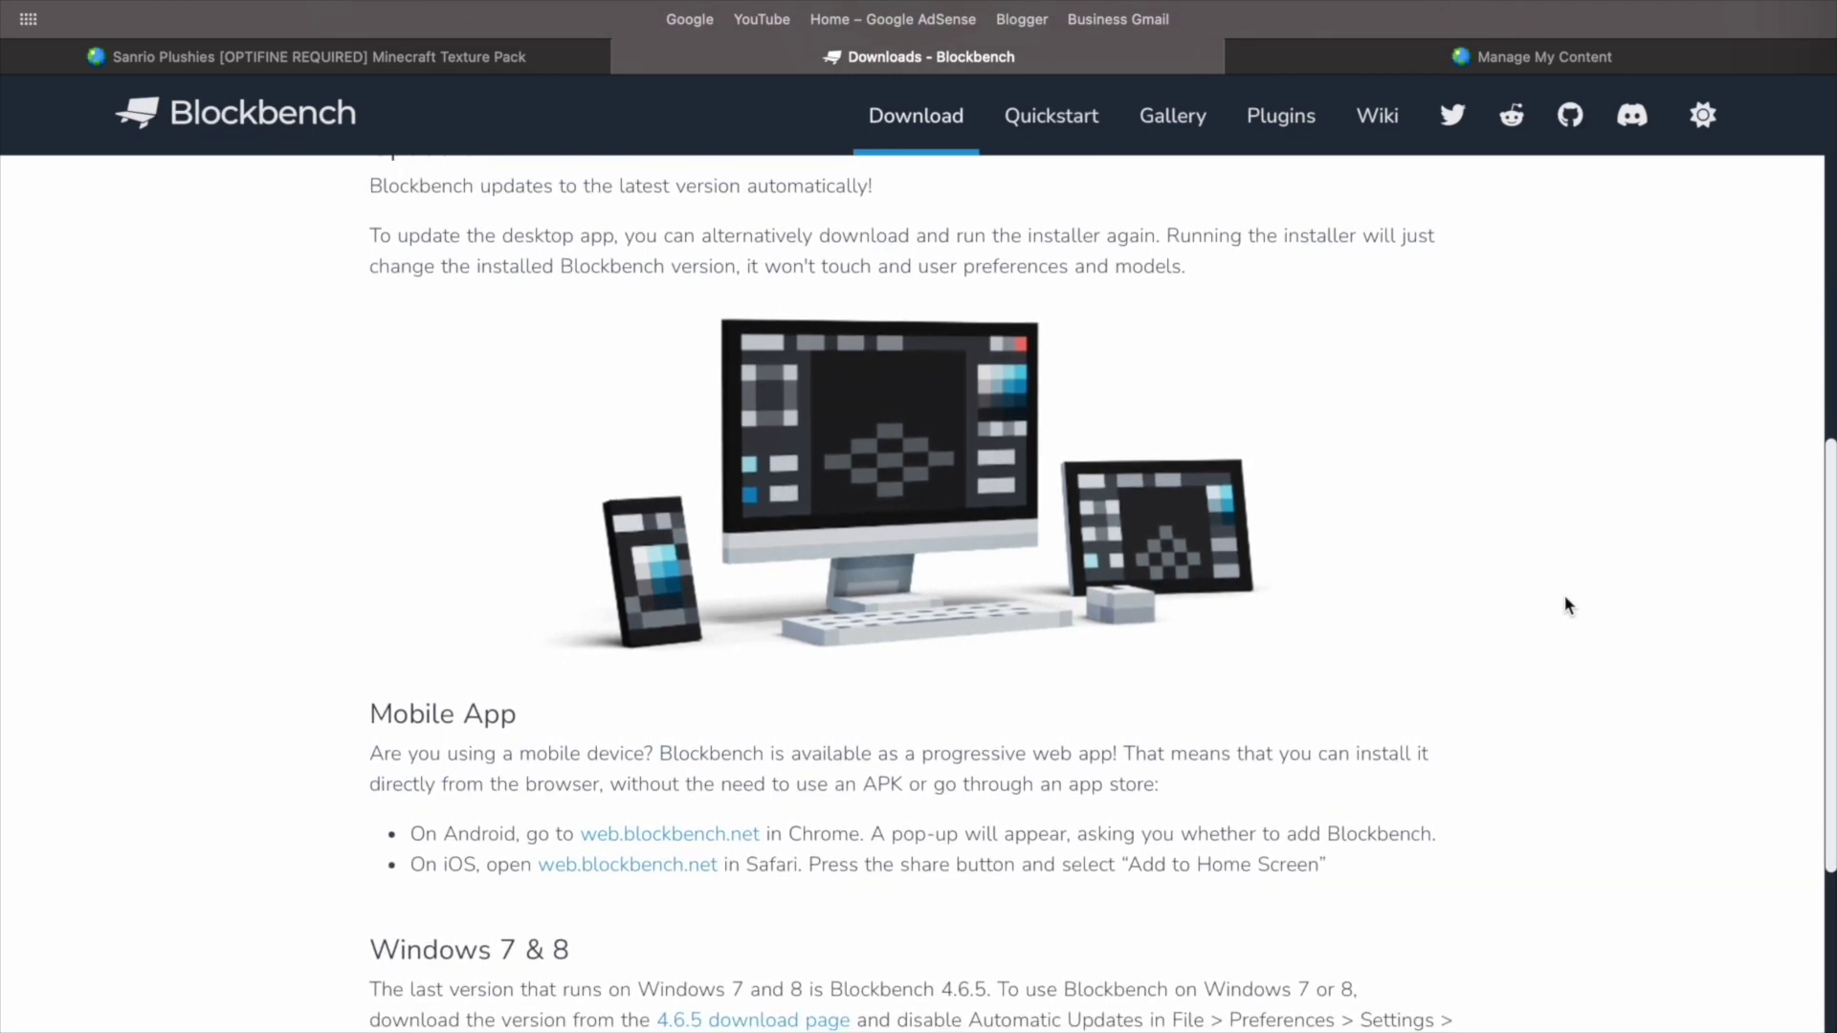
{"action": "scroll", "coordinate": [1569, 606], "scroll_direction": "up", "scroll_amount": 10}
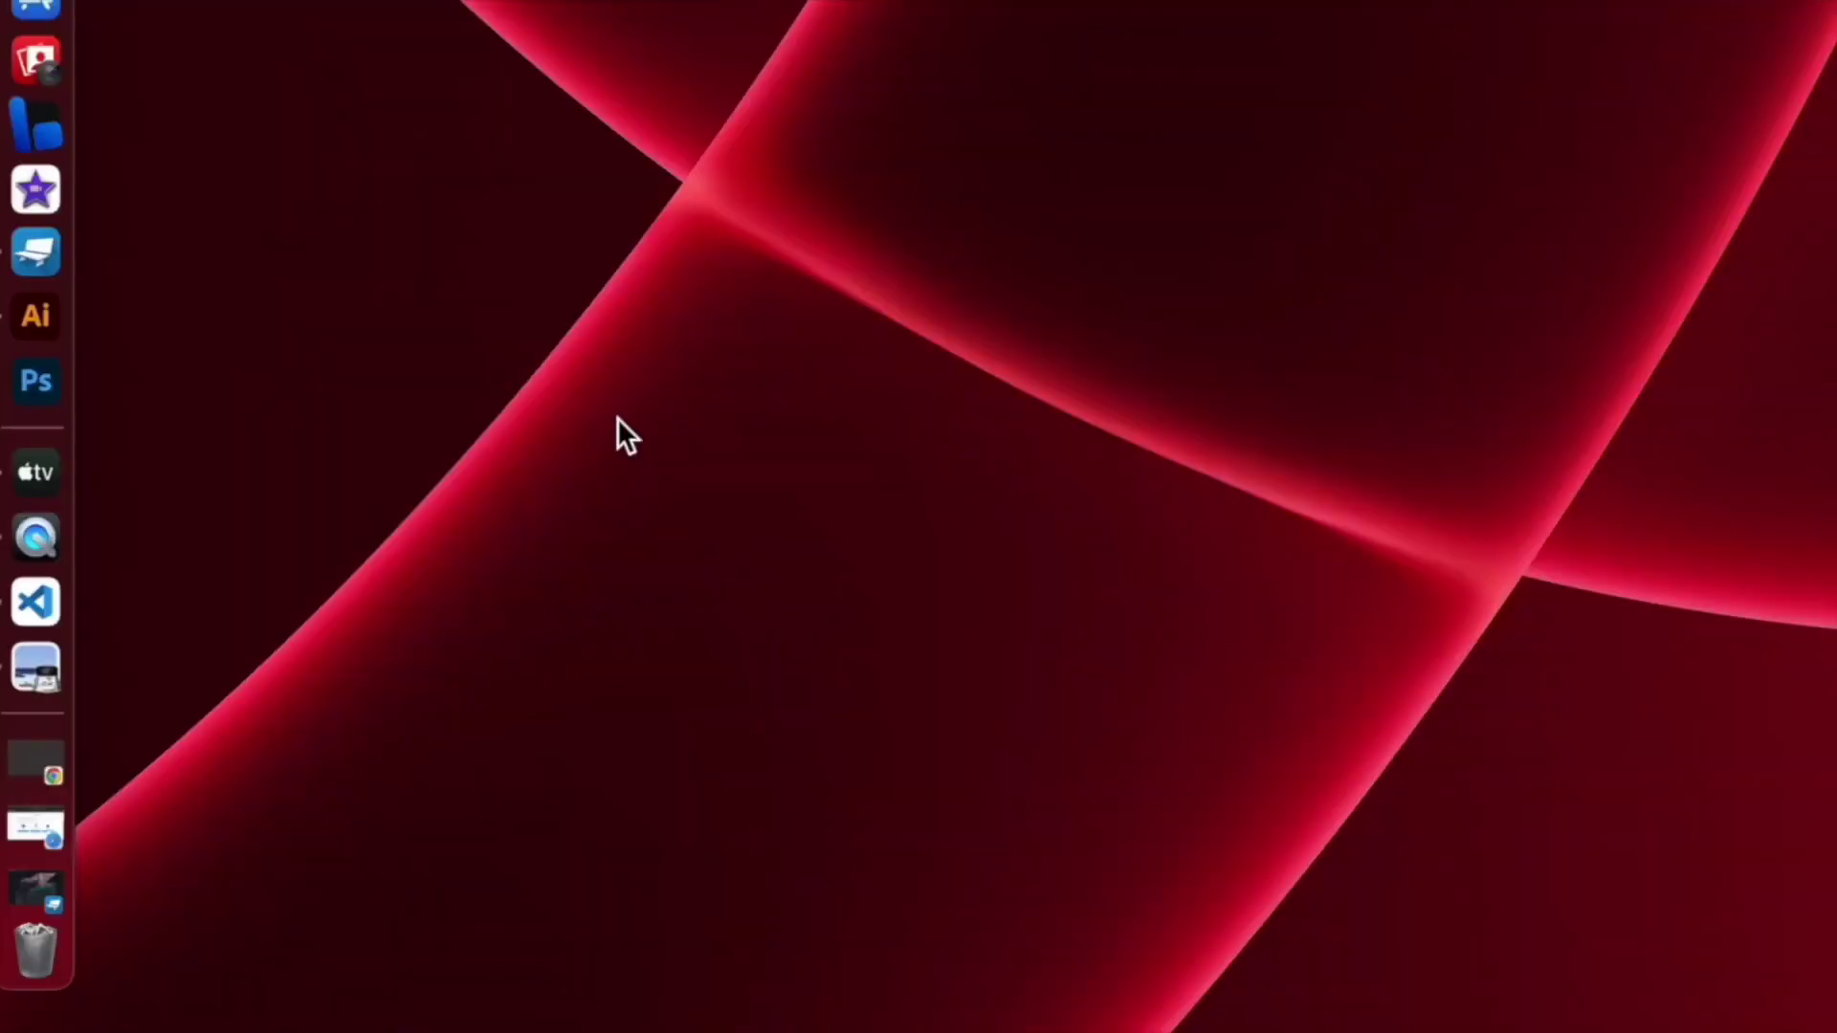
Create an mcpe folder on the desktop and pin it to Finder's sidebar favourites
{"action": "right_click", "coordinate": [422, 721]}
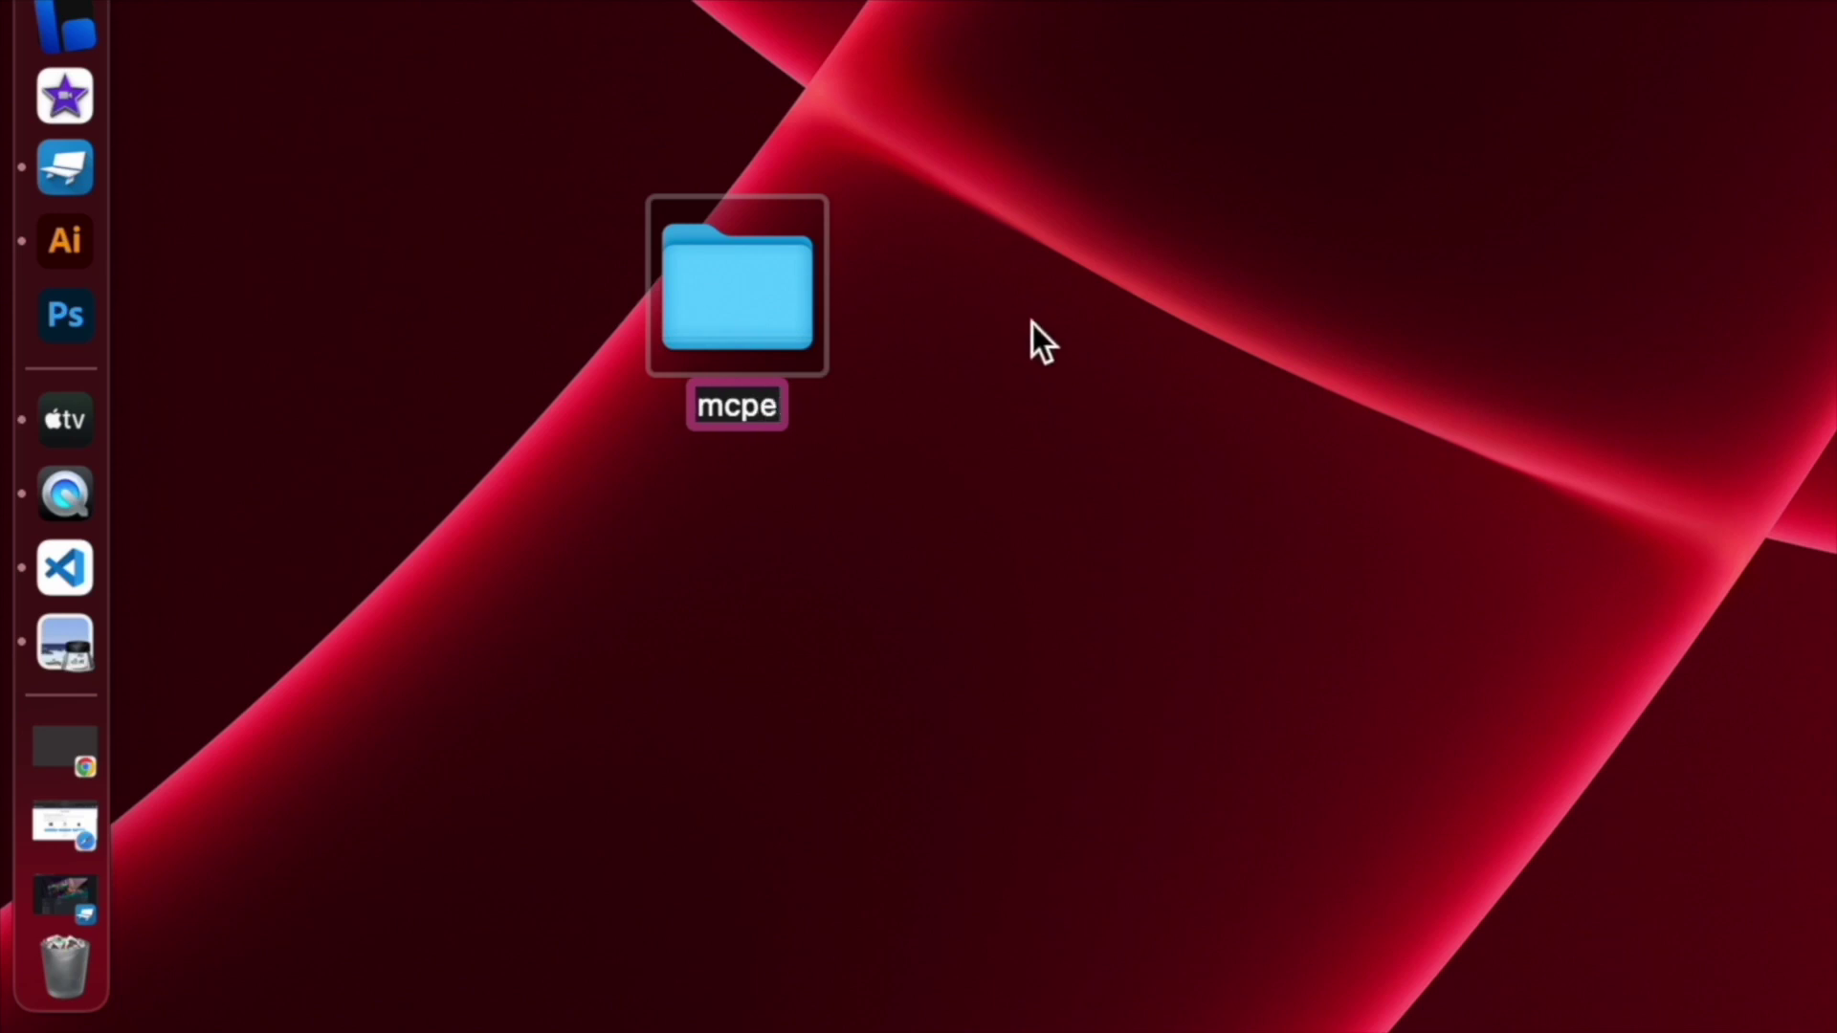
{"action": "left_click", "coordinate": [951, 357]}
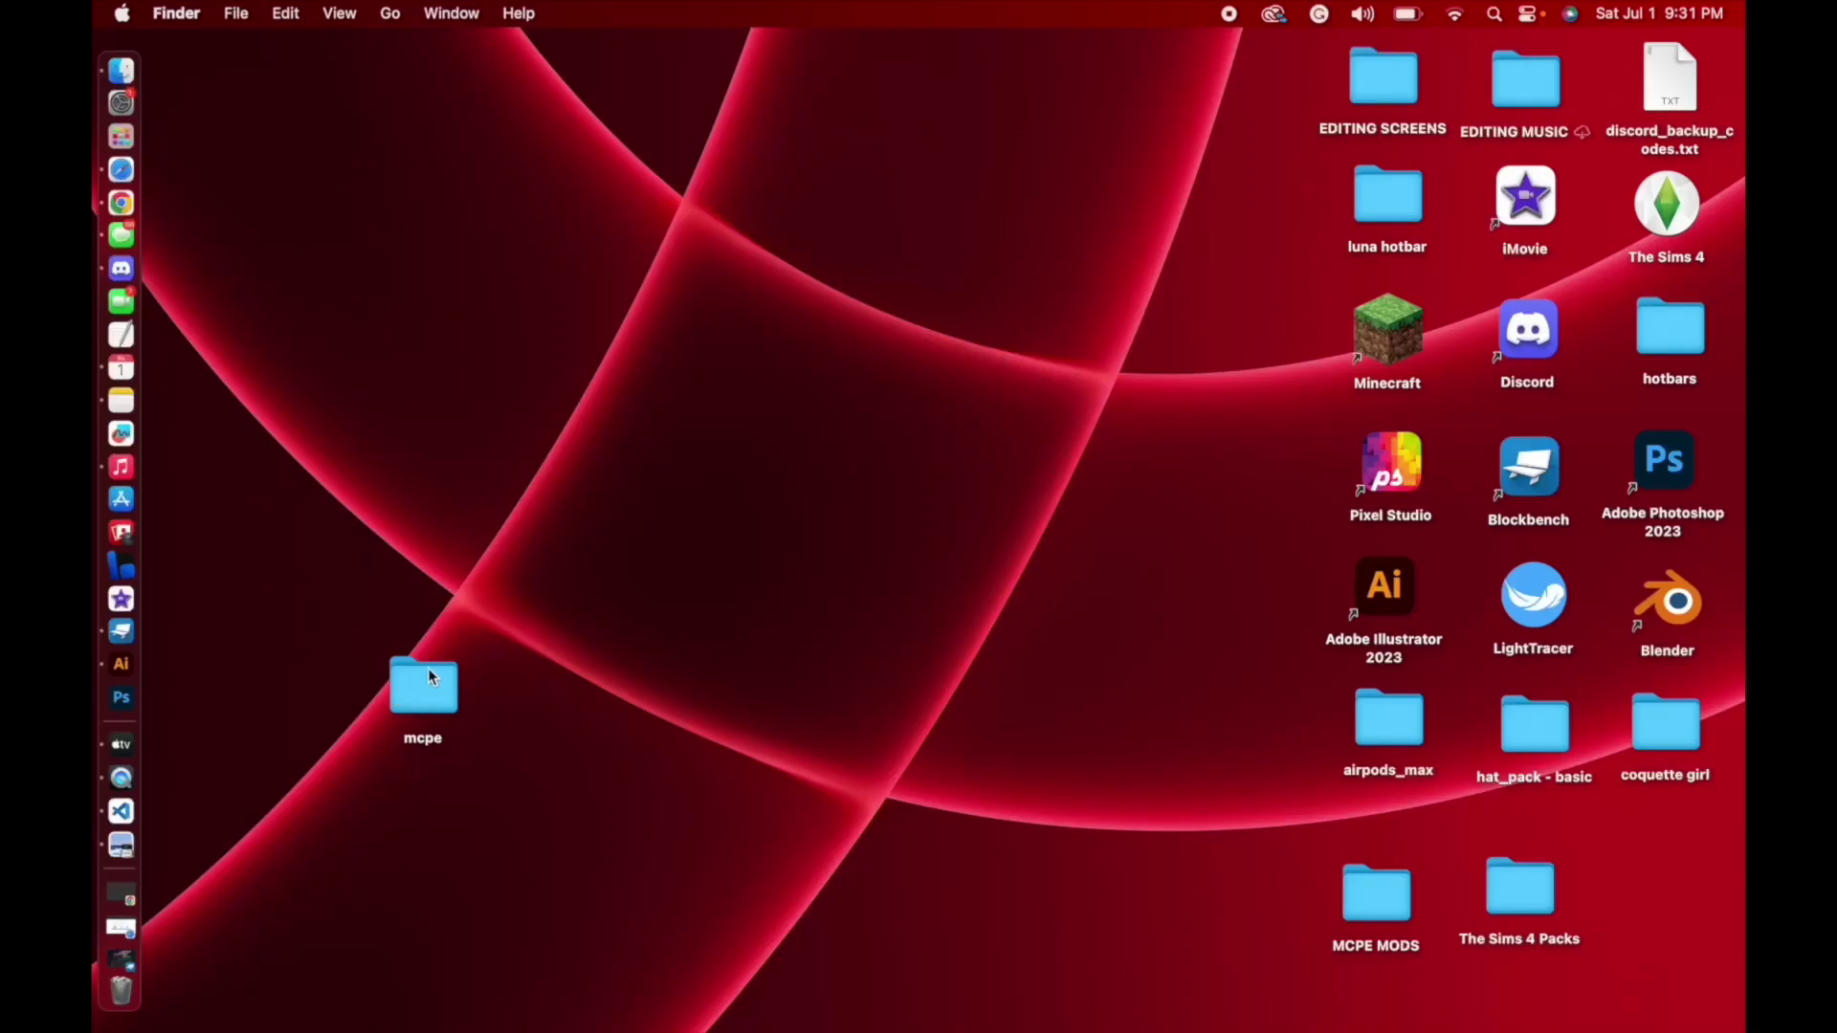
{"action": "key", "text": "super+n"}
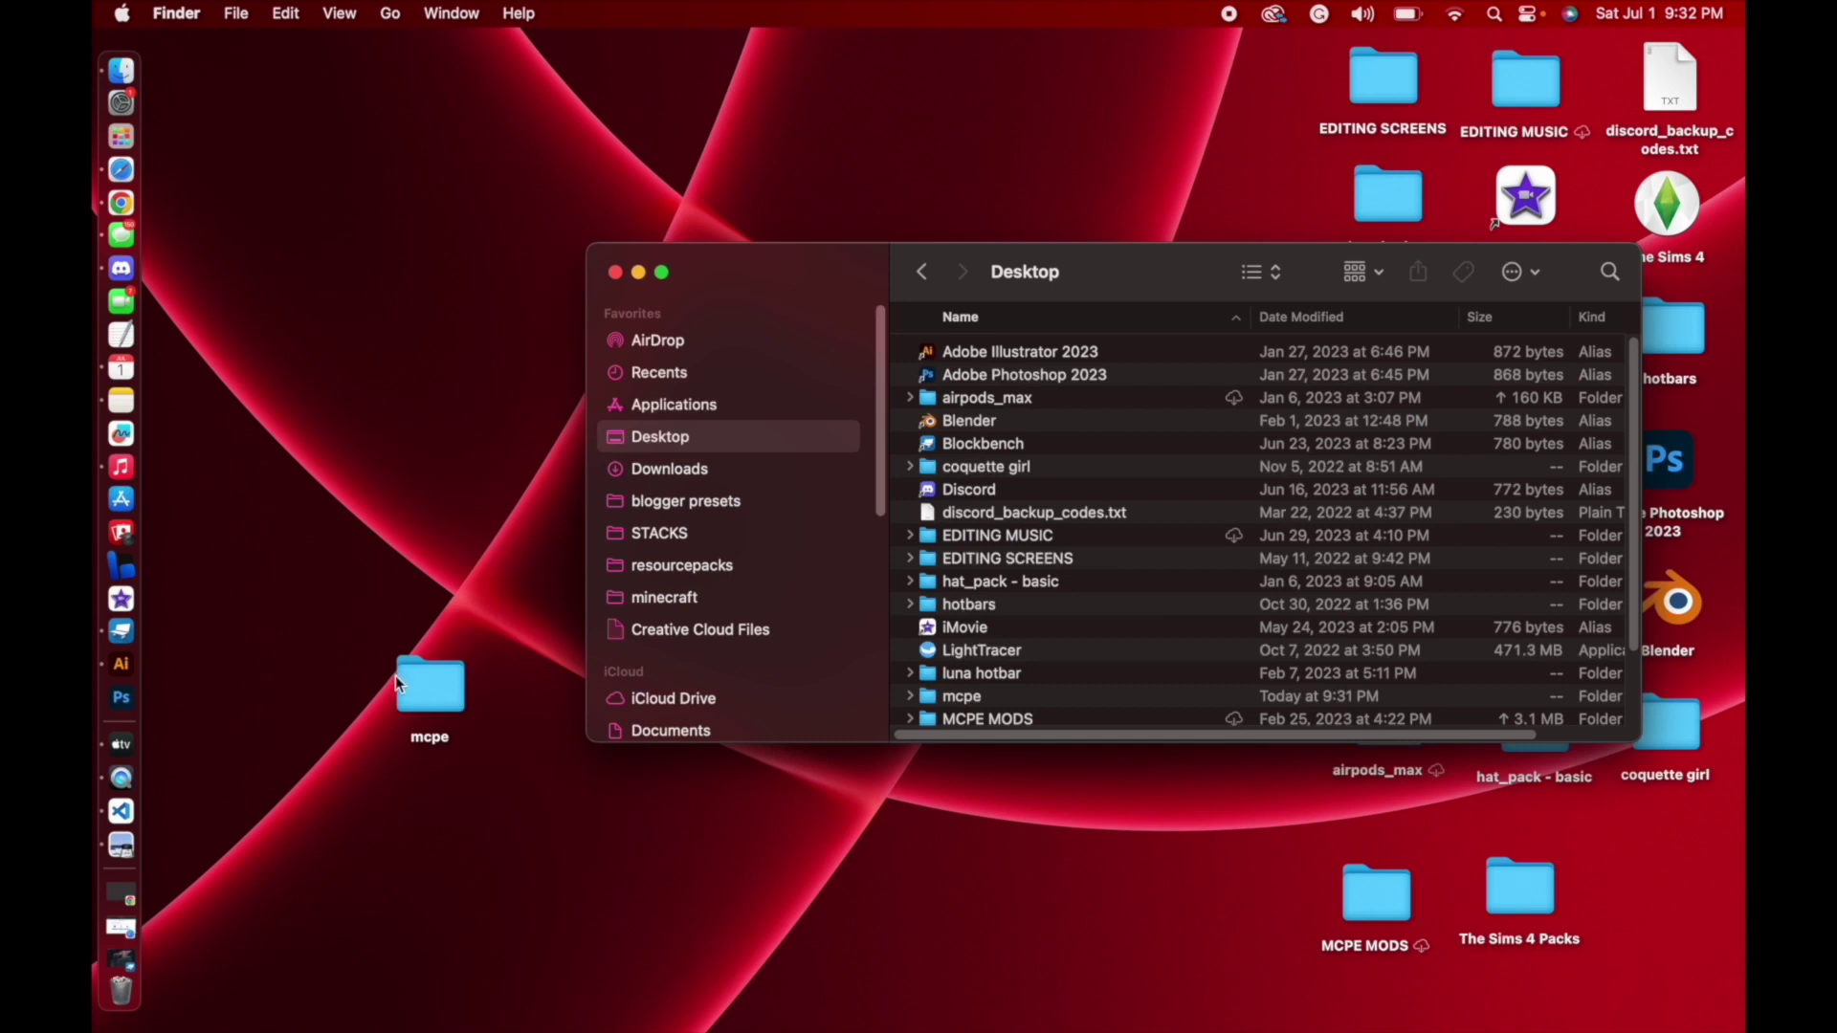
{"action": "left_click_drag", "start_coordinate": [412, 686], "coordinate": [687, 457]}
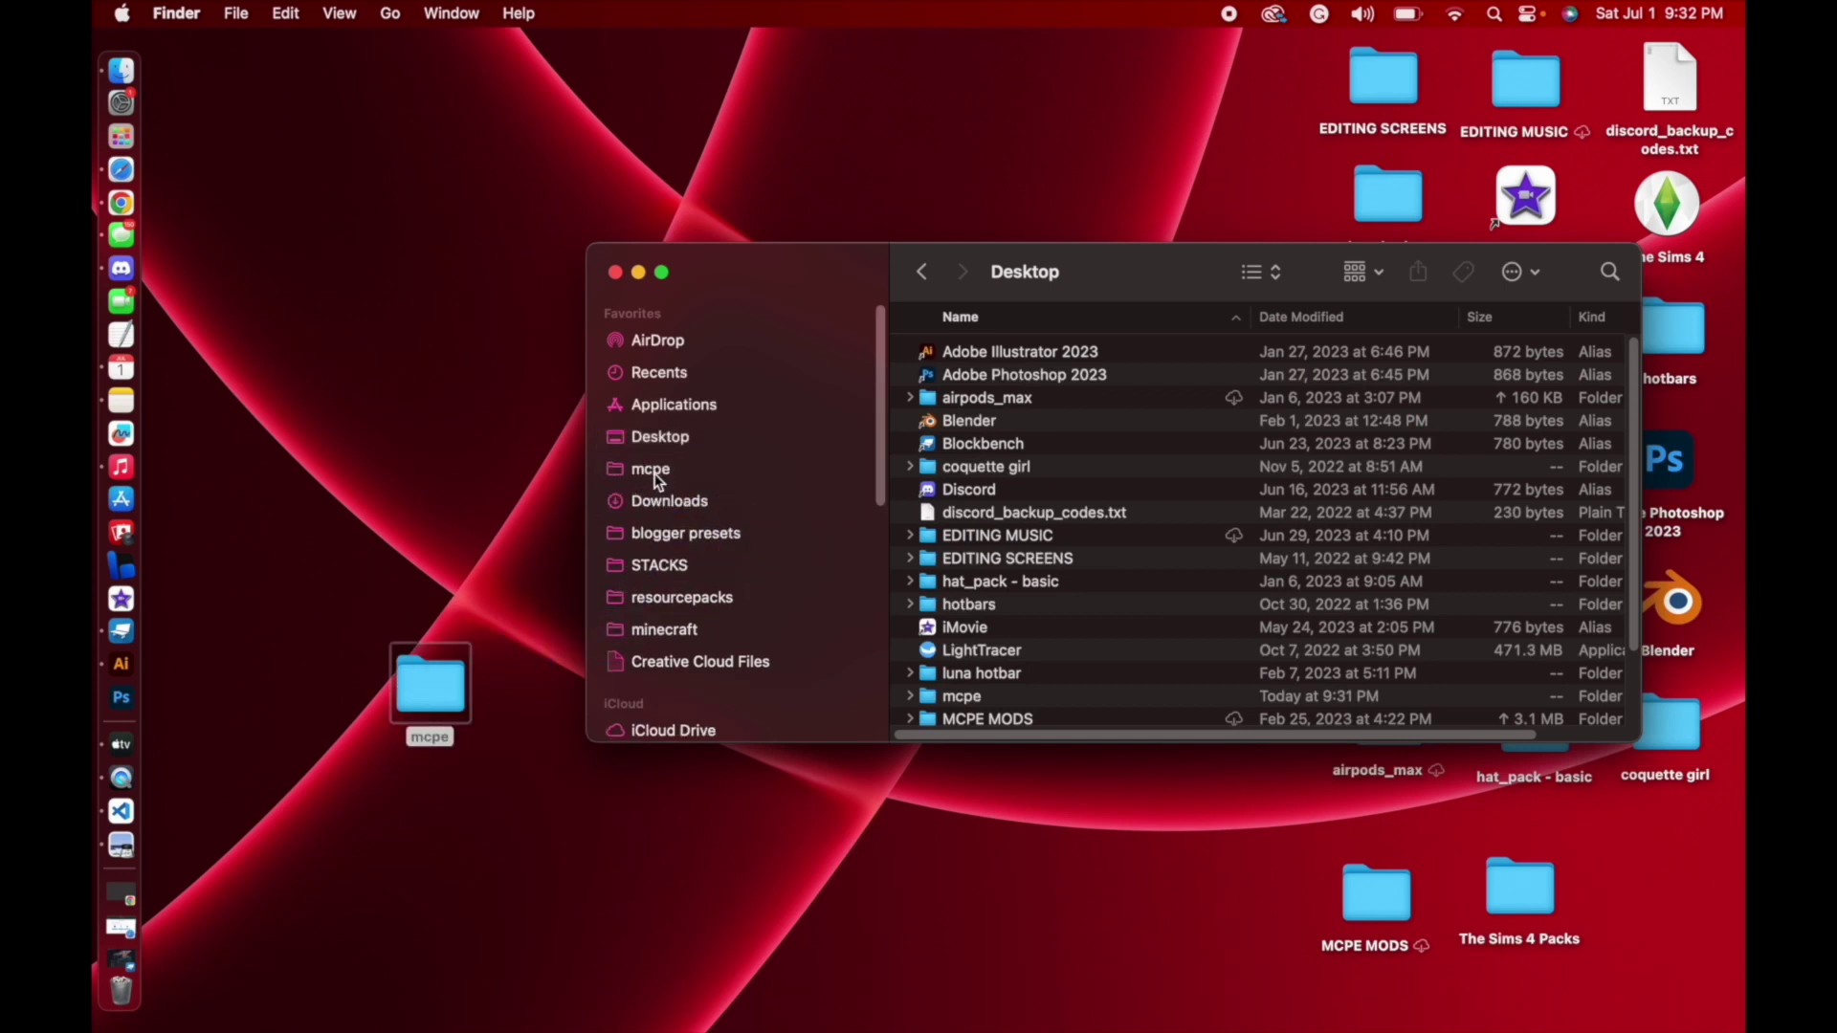
{"action": "key", "text": "super+w"}
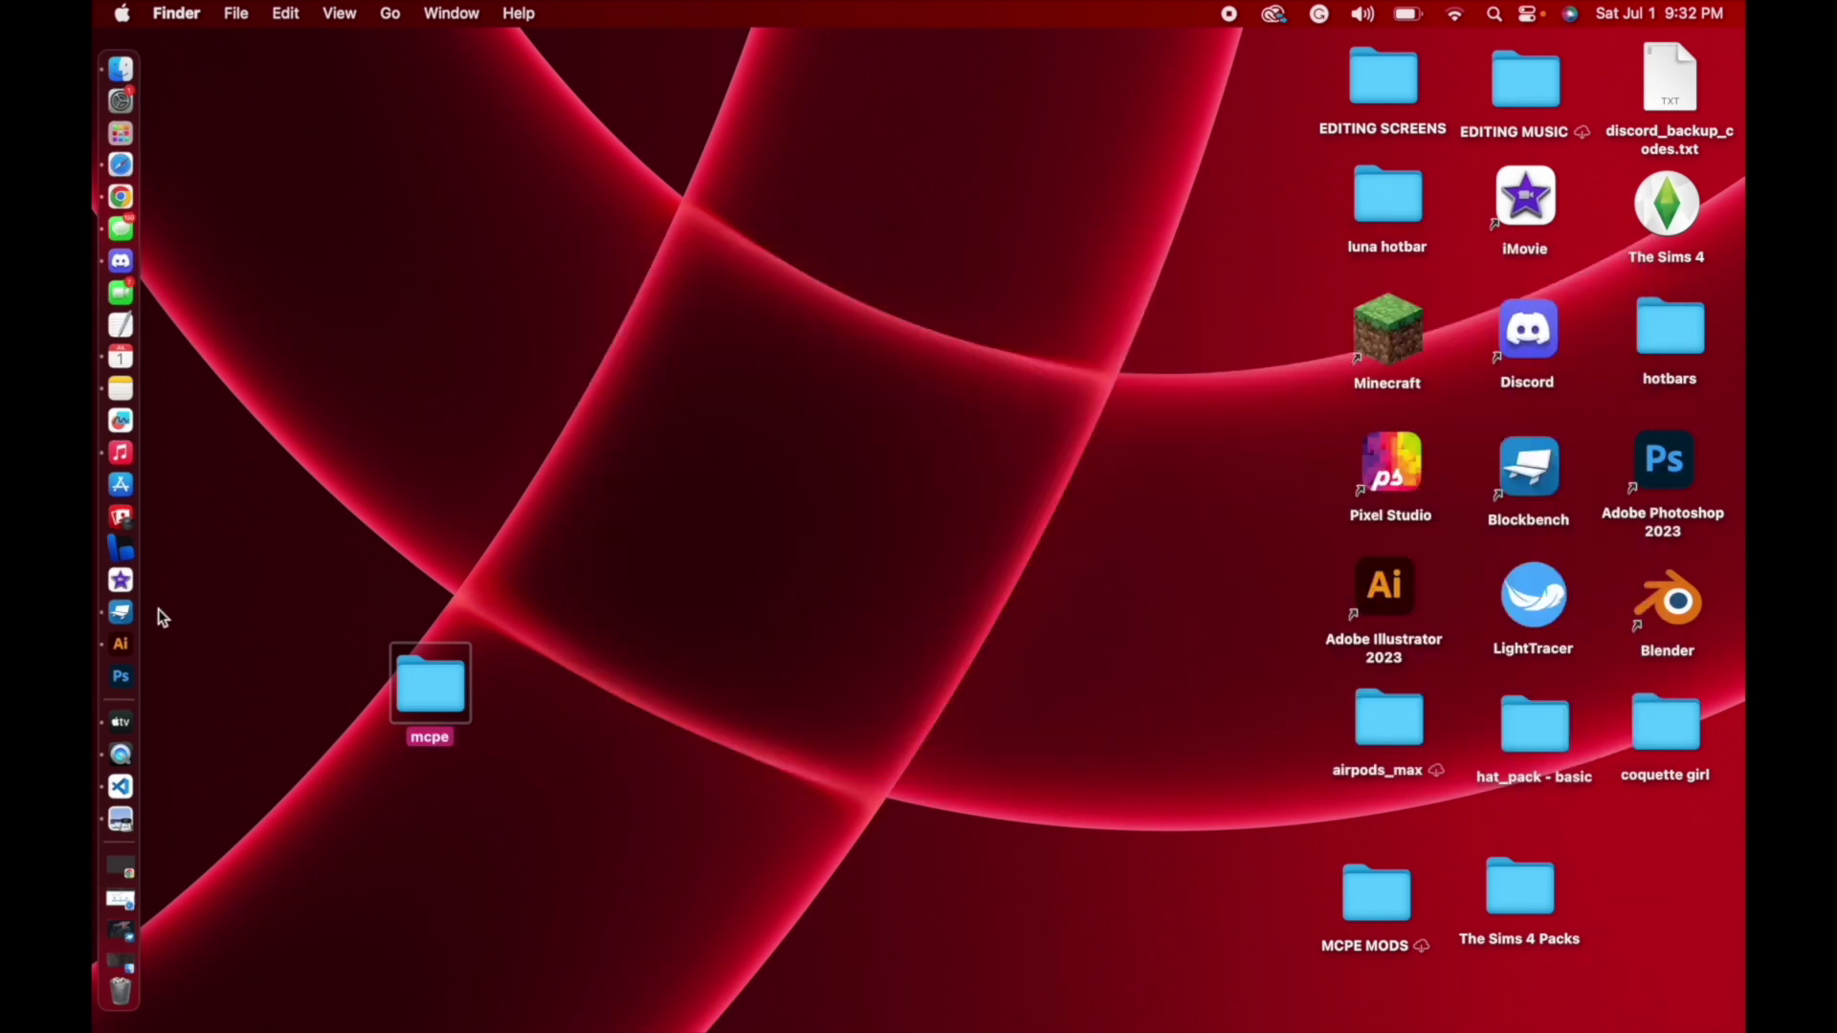
{"action": "left_click", "coordinate": [120, 612]}
Scroll through Blockbench's New model list, from Generic Model to Minecraft Skin
{"action": "scroll", "coordinate": [1592, 887], "scroll_direction": "down", "scroll_amount": 3}
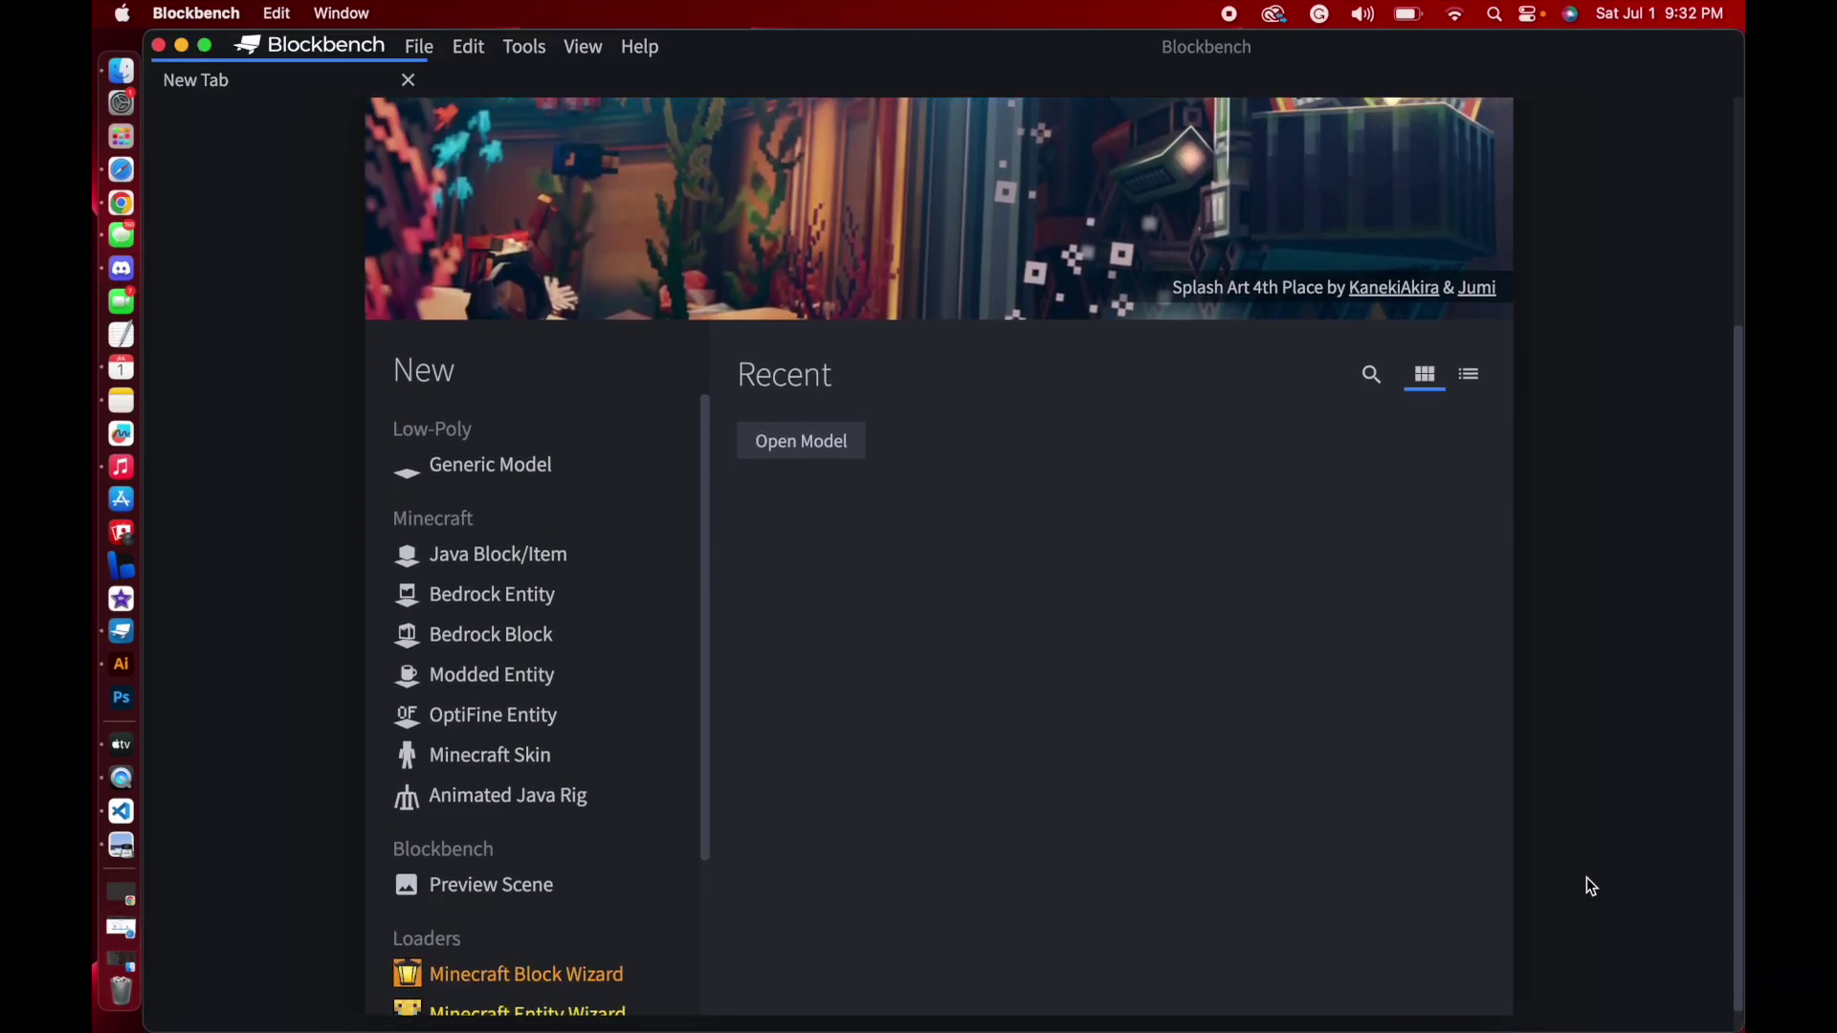
{"action": "scroll", "coordinate": [1592, 887], "scroll_direction": "down", "scroll_amount": 1}
{"action": "scroll", "coordinate": [565, 869], "scroll_direction": "down", "scroll_amount": 5}
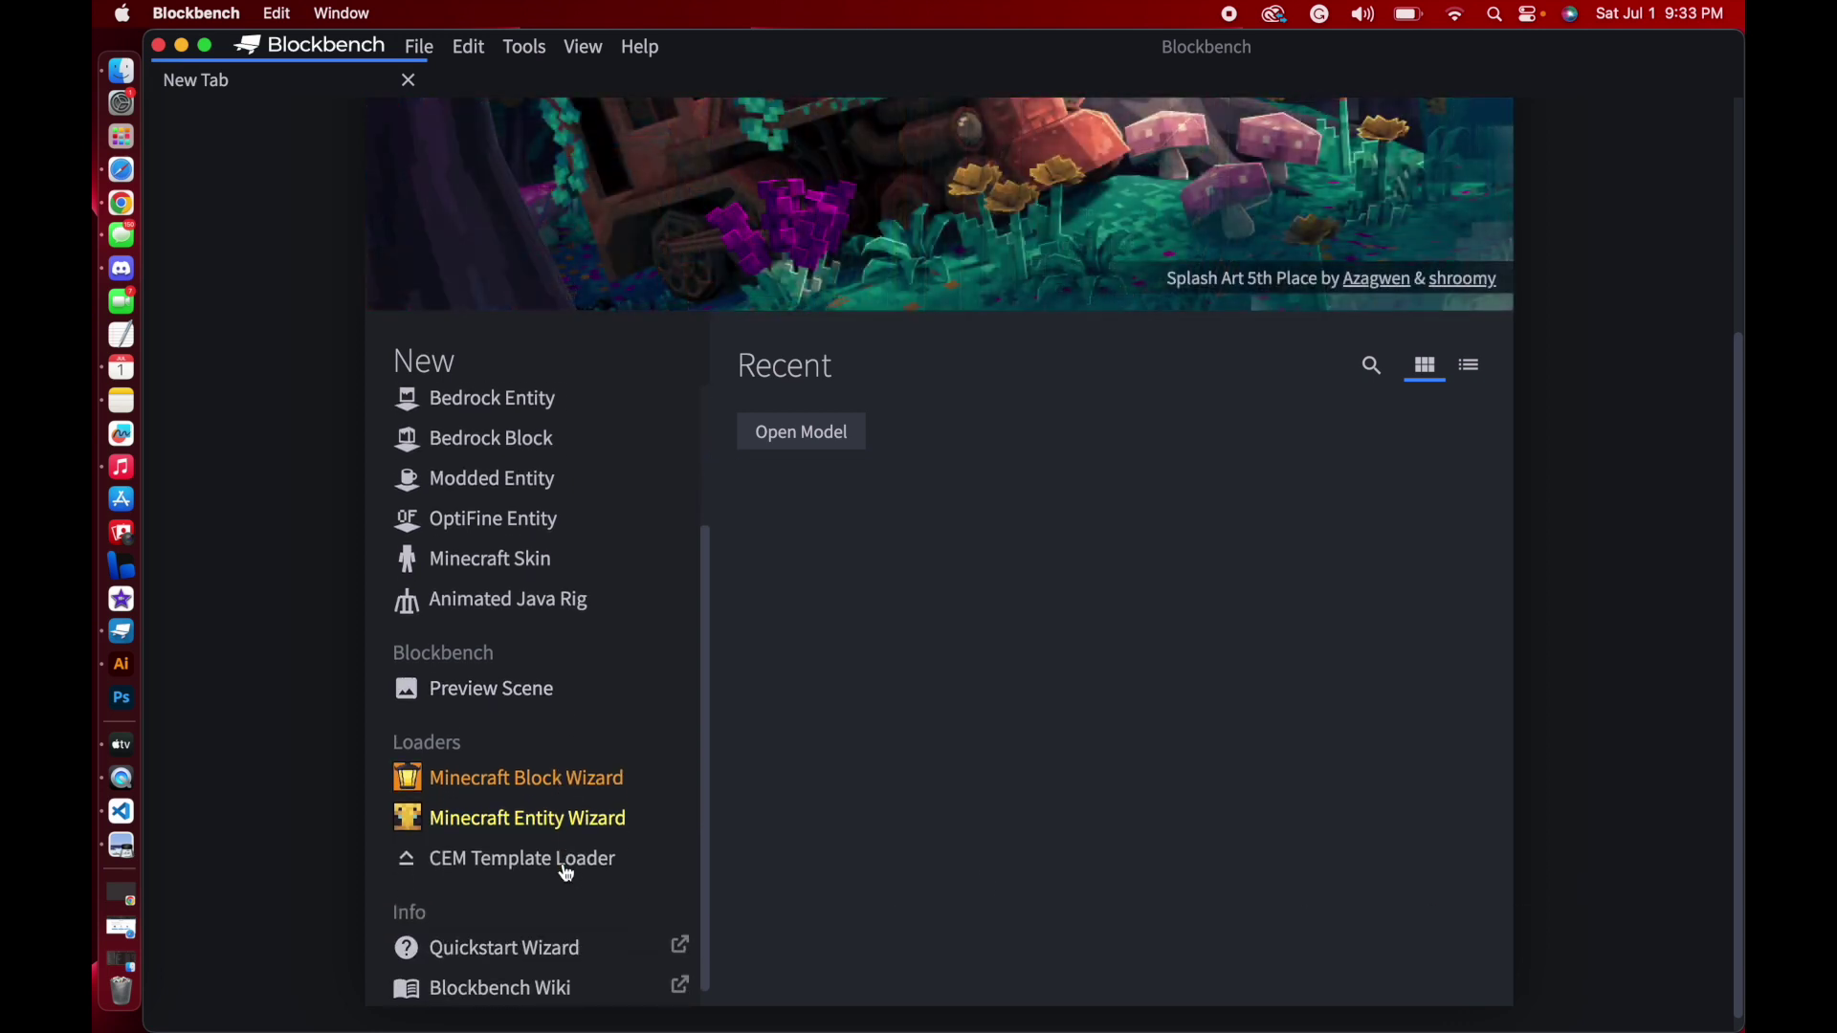
{"action": "scroll", "coordinate": [567, 872], "scroll_direction": "up", "scroll_amount": 5}
{"action": "scroll", "coordinate": [567, 871], "scroll_direction": "up", "scroll_amount": 1}
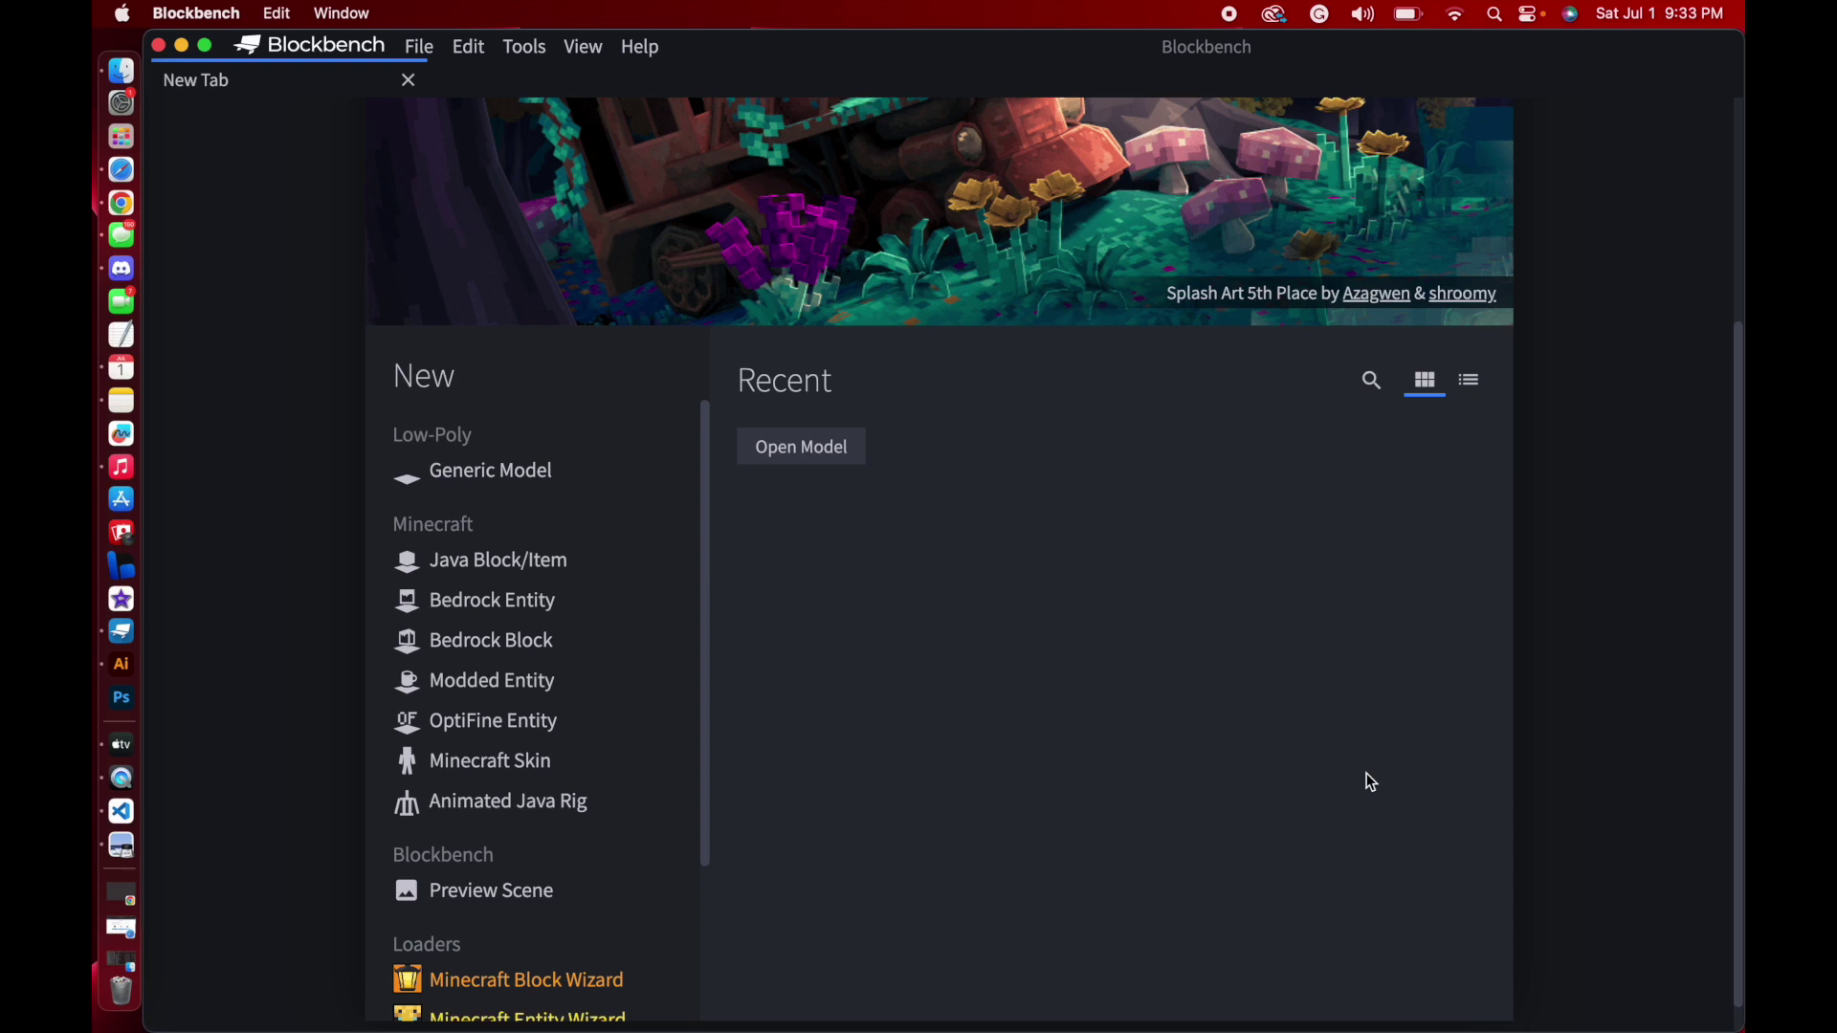
{"action": "scroll", "coordinate": [1365, 773], "scroll_direction": "up", "scroll_amount": 5}
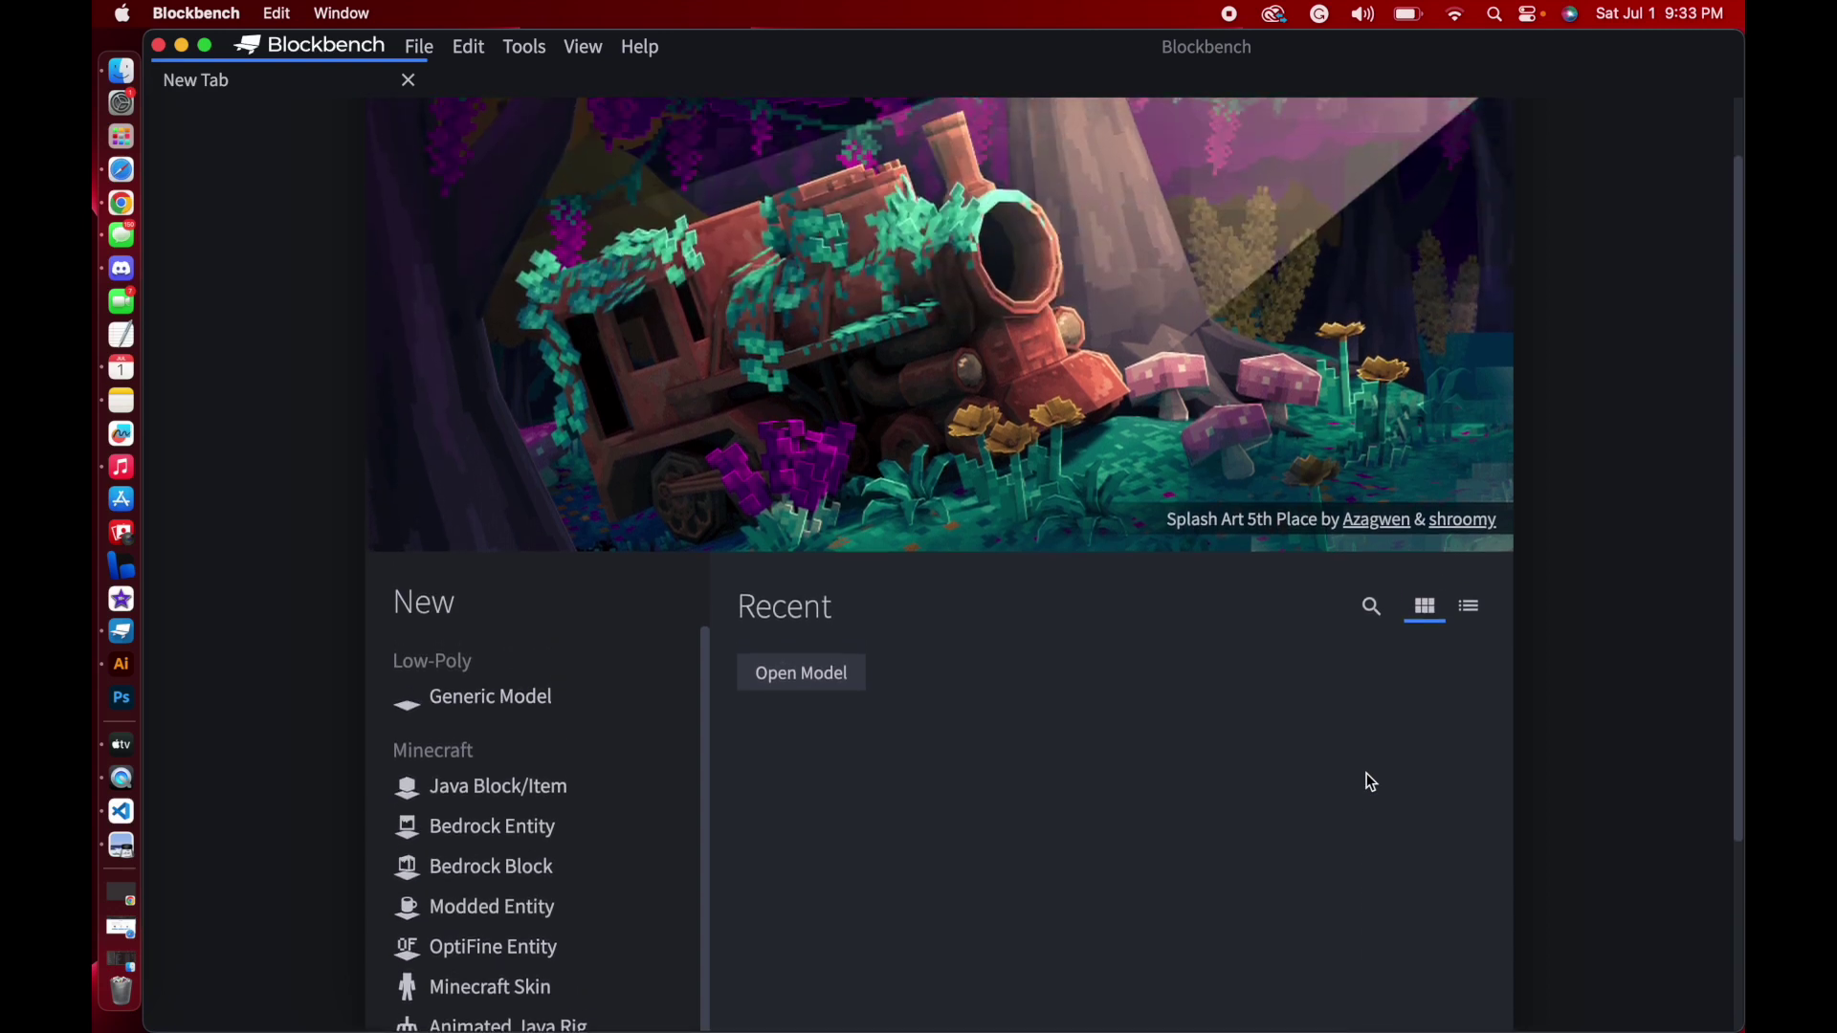
{"action": "scroll", "coordinate": [1370, 781], "scroll_direction": "down", "scroll_amount": 2}
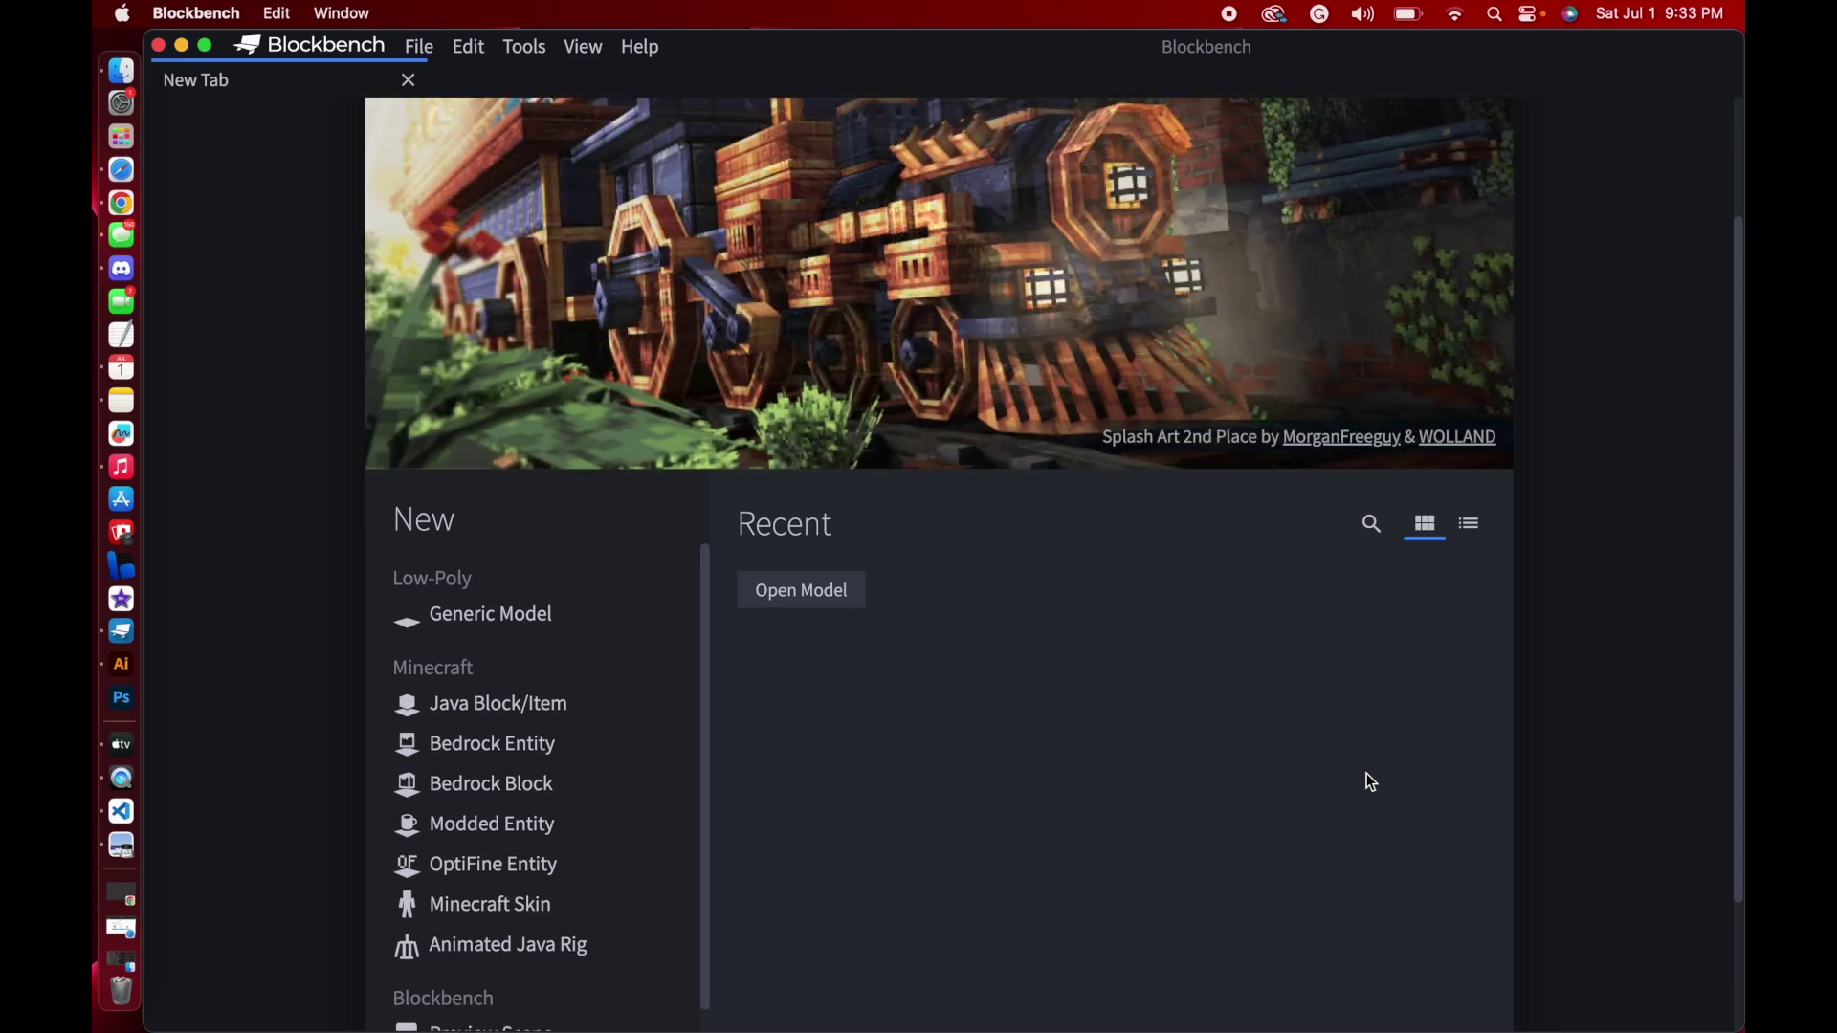
{"action": "scroll", "coordinate": [1371, 781], "scroll_direction": "down", "scroll_amount": 1}
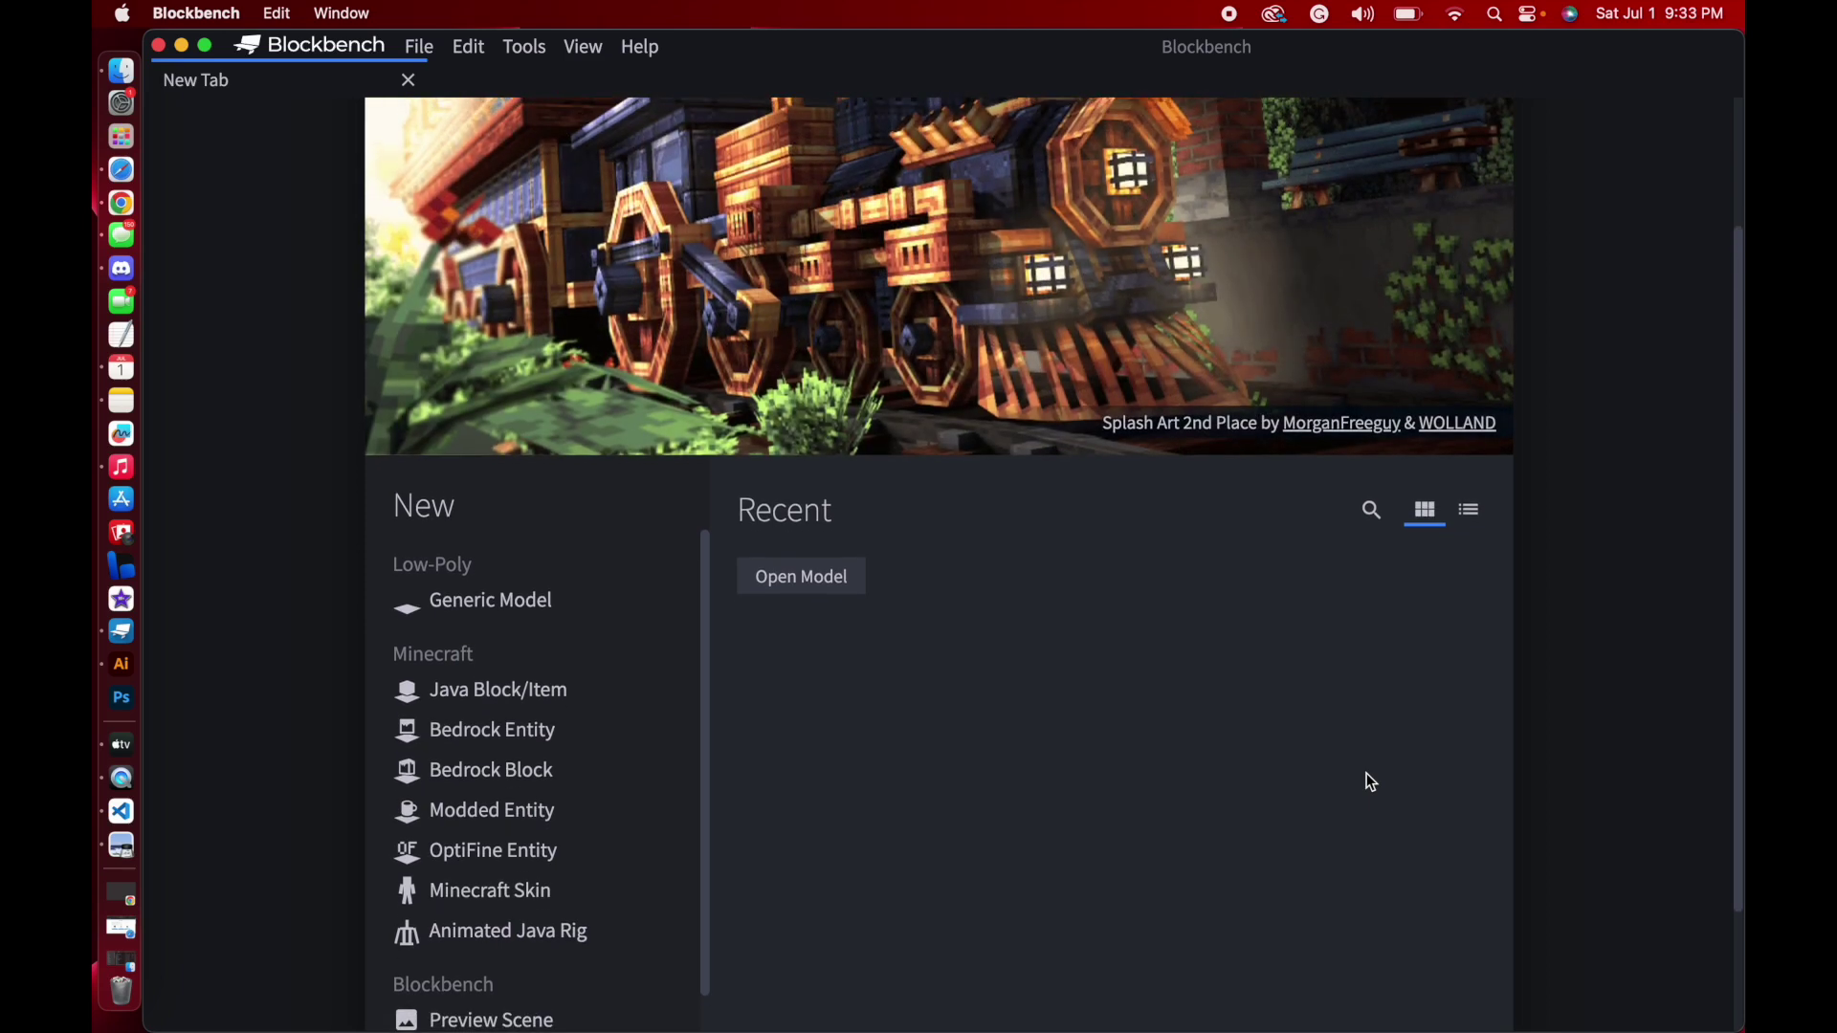
{"action": "scroll", "coordinate": [1371, 782], "scroll_direction": "down", "scroll_amount": 3}
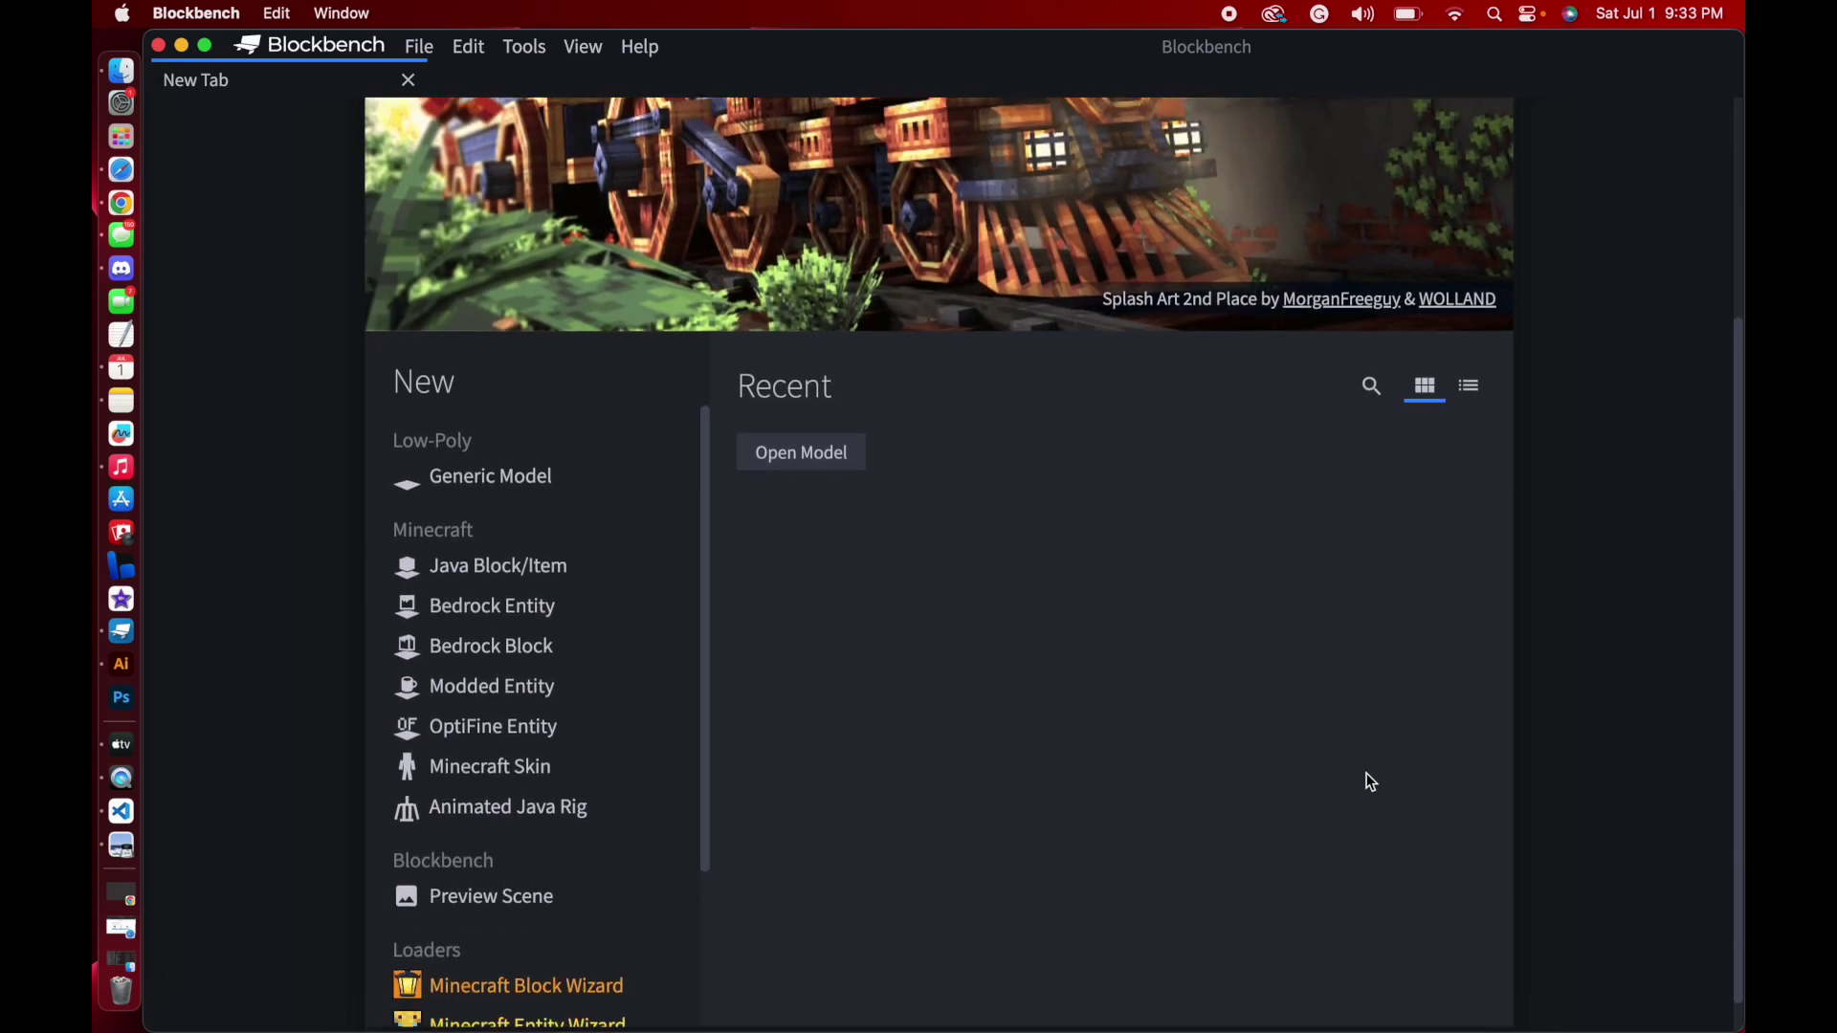
{"action": "scroll", "coordinate": [1371, 782], "scroll_direction": "down", "scroll_amount": 1}
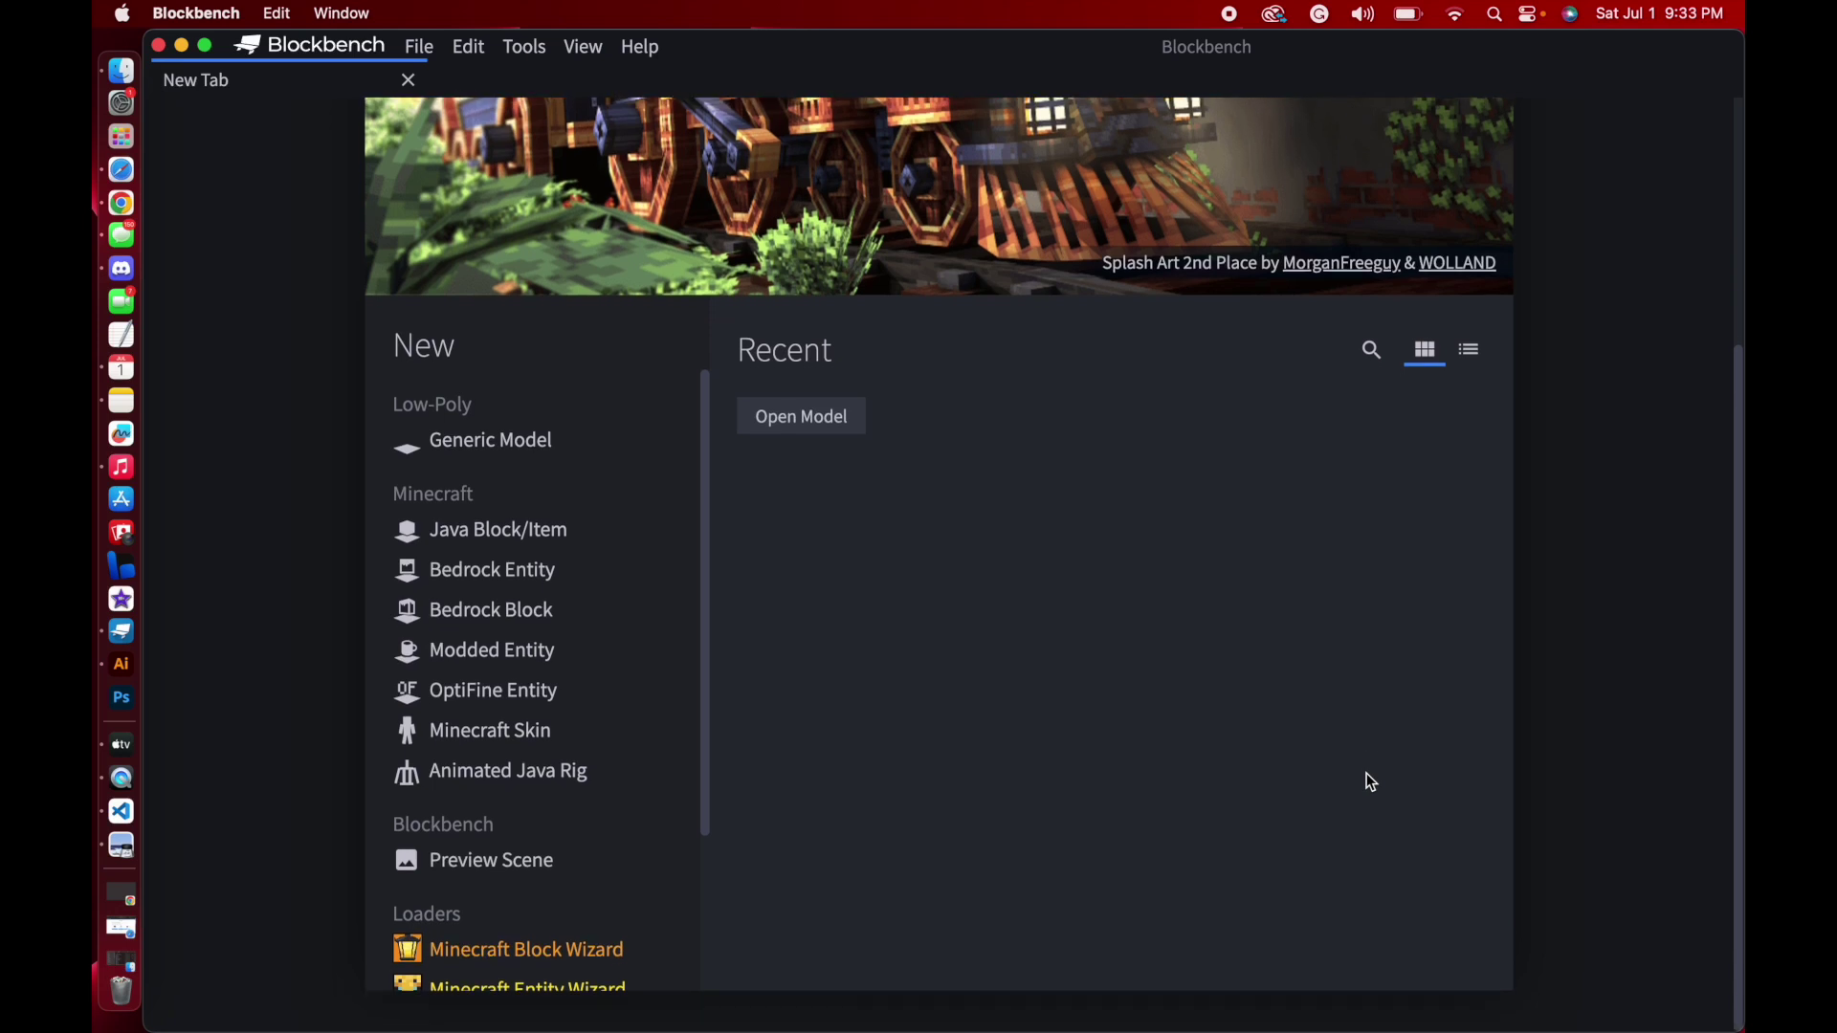
{"action": "scroll", "coordinate": [1366, 782], "scroll_direction": "up", "scroll_amount": 2}
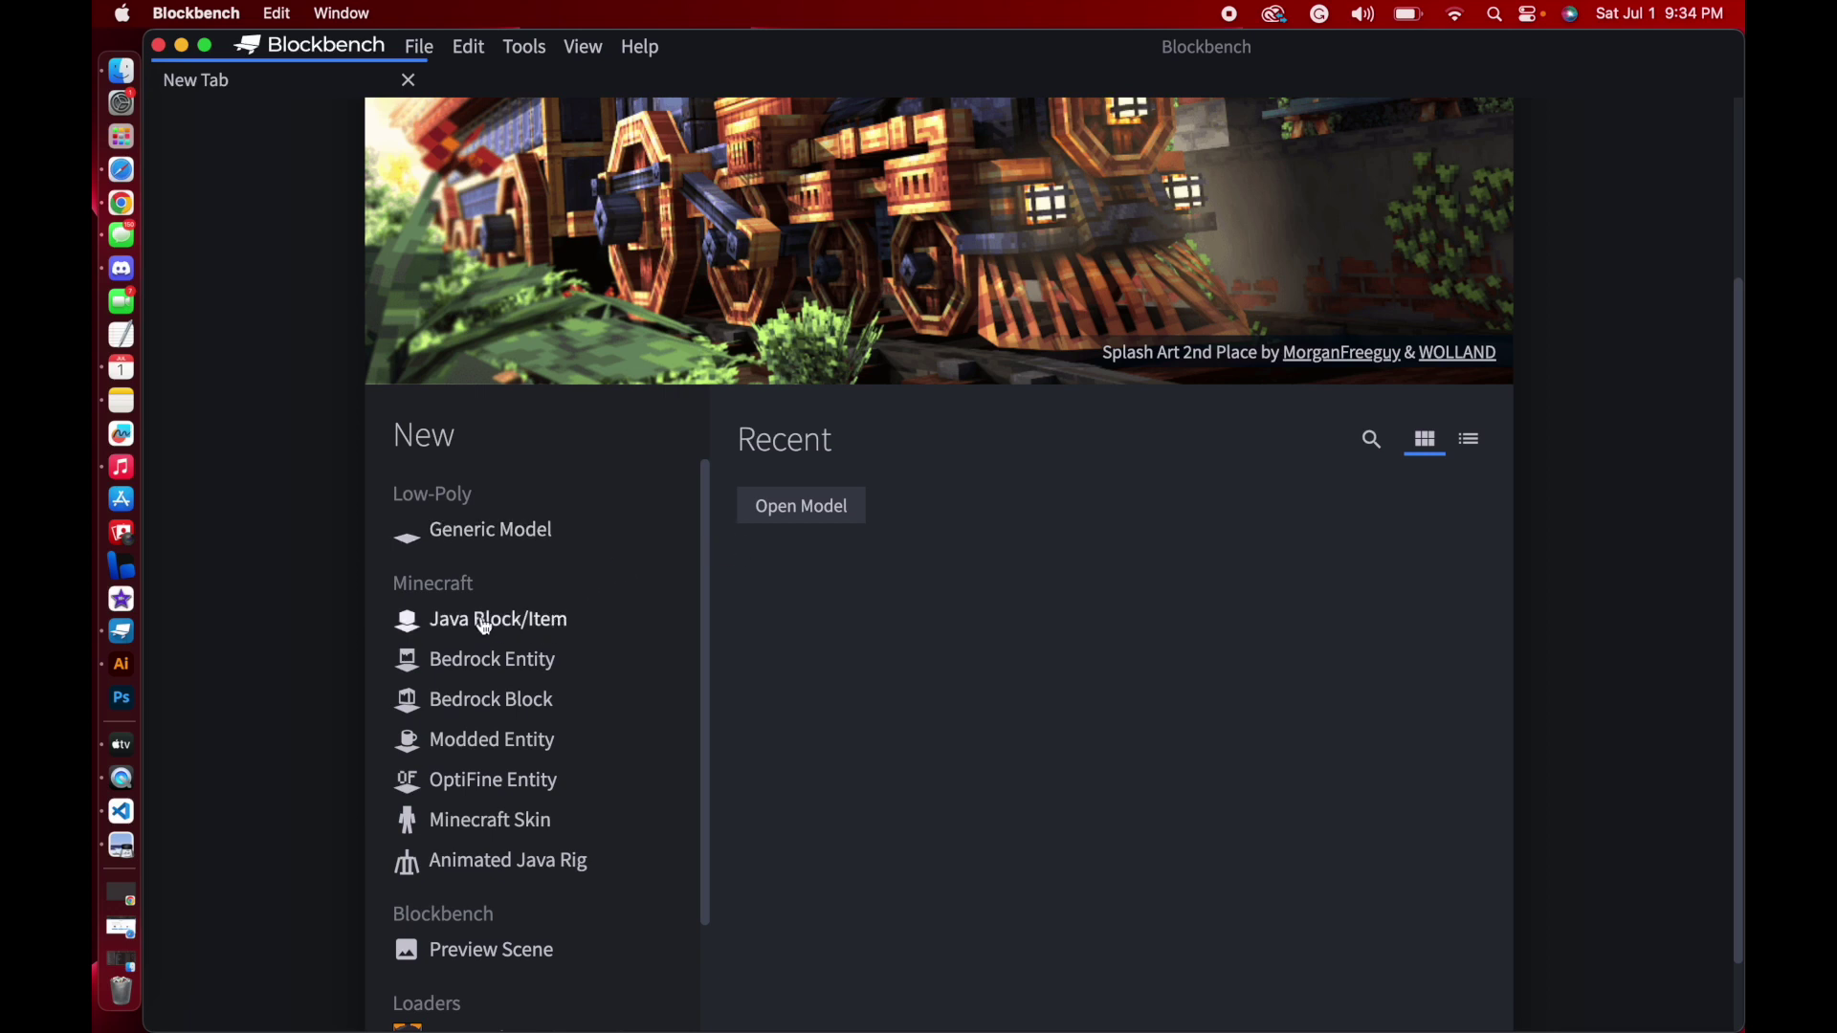
Create a new Java Block/Item model with the file name cinnamoroll
{"action": "left_click", "coordinate": [529, 624]}
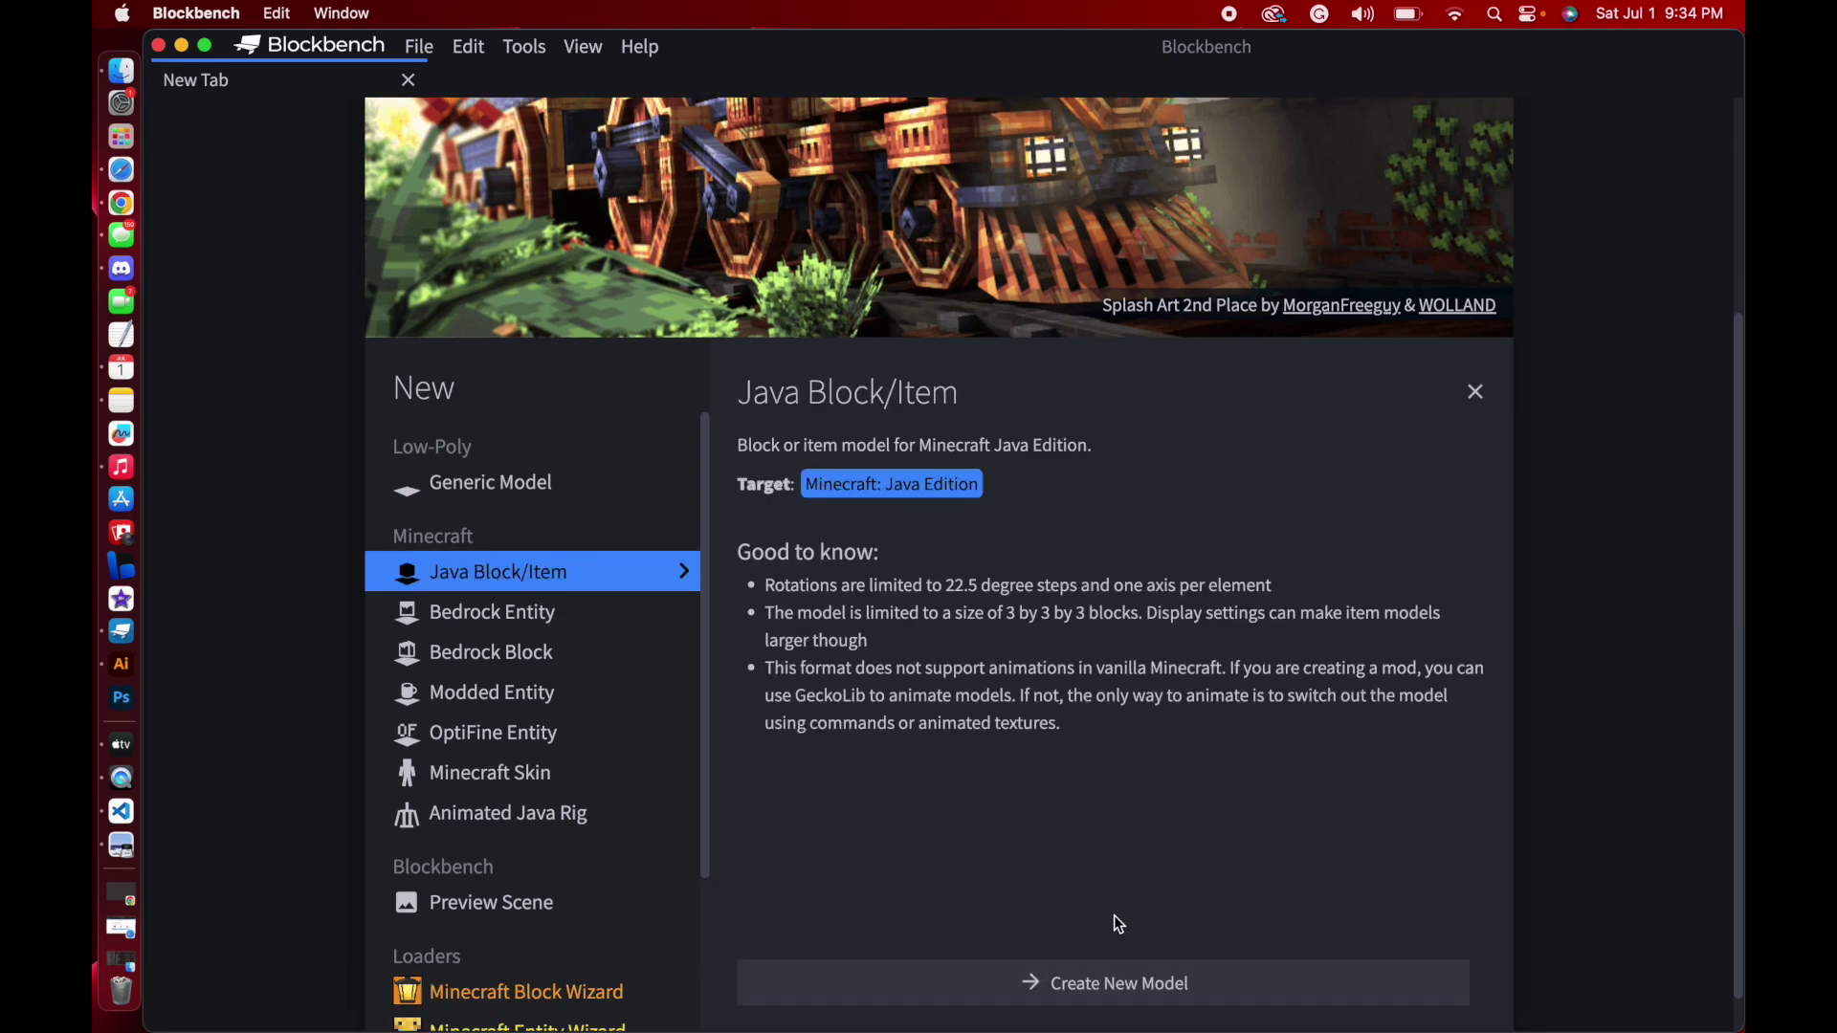
{"action": "left_click", "coordinate": [1092, 985]}
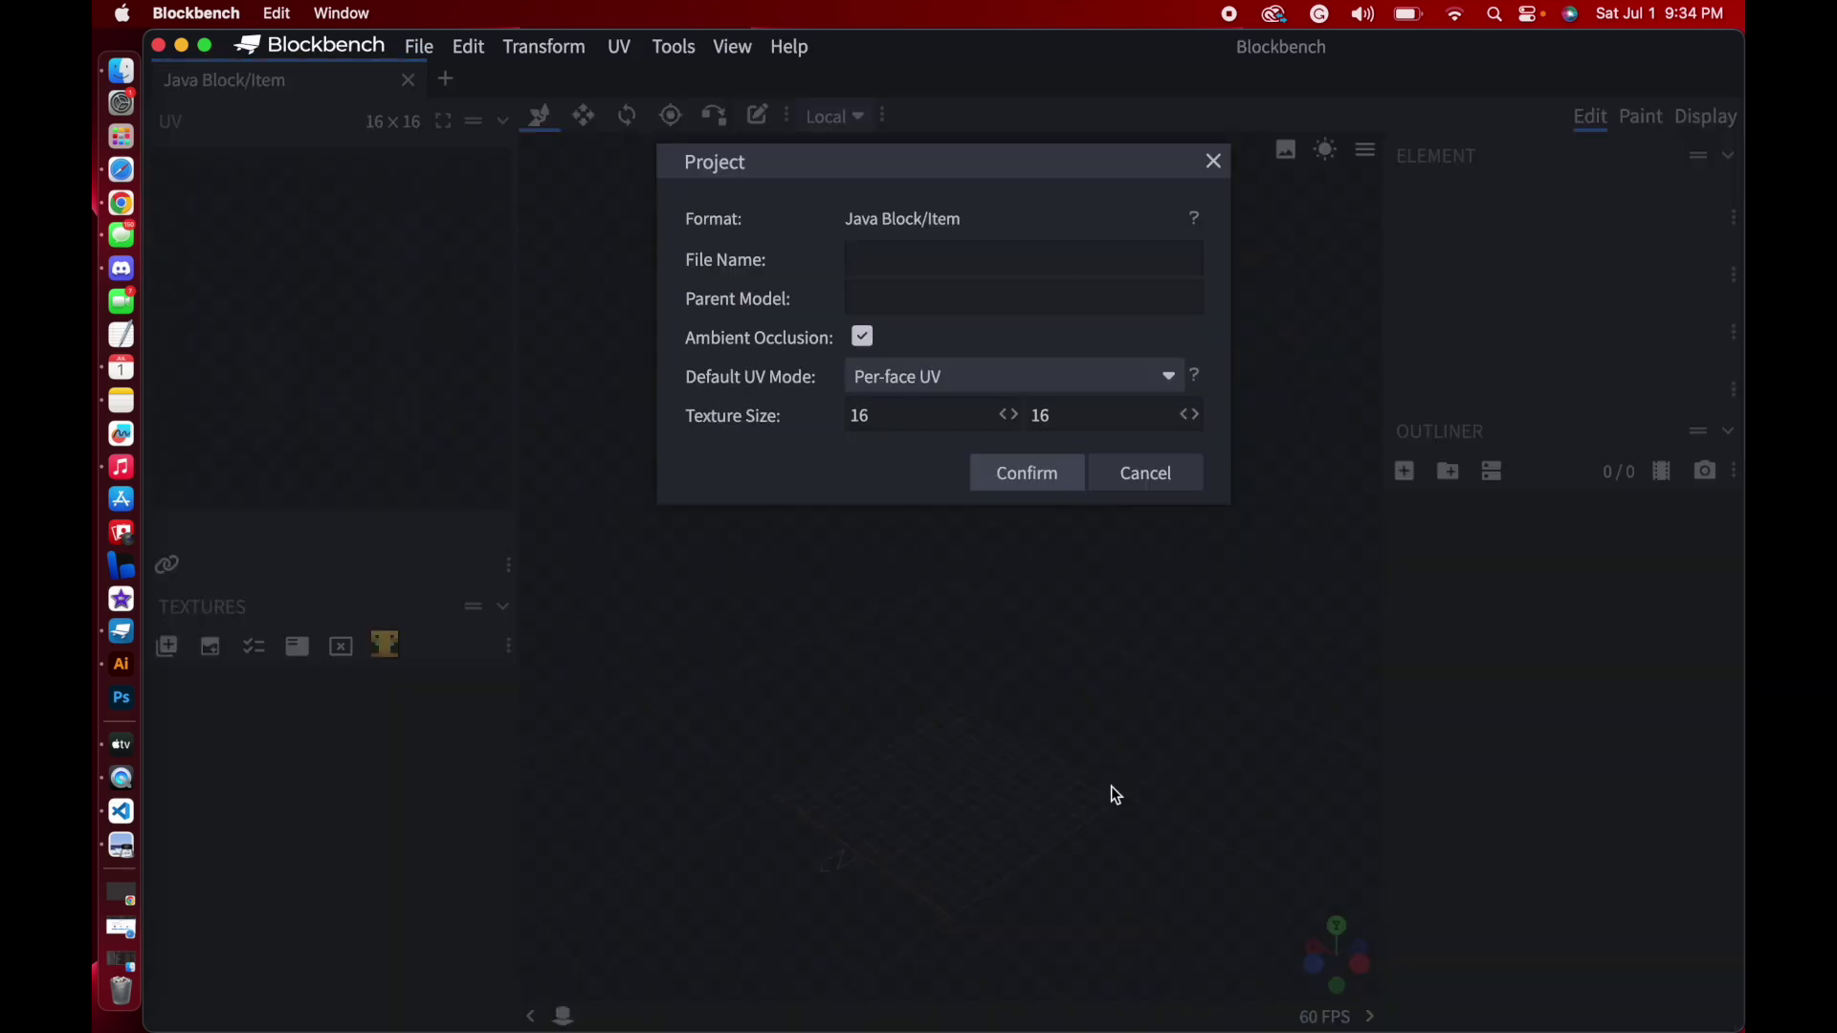
{"action": "type", "text": "cinnamon"}
{"action": "type", "text": "oll"}
{"action": "left_click", "coordinate": [1031, 486]}
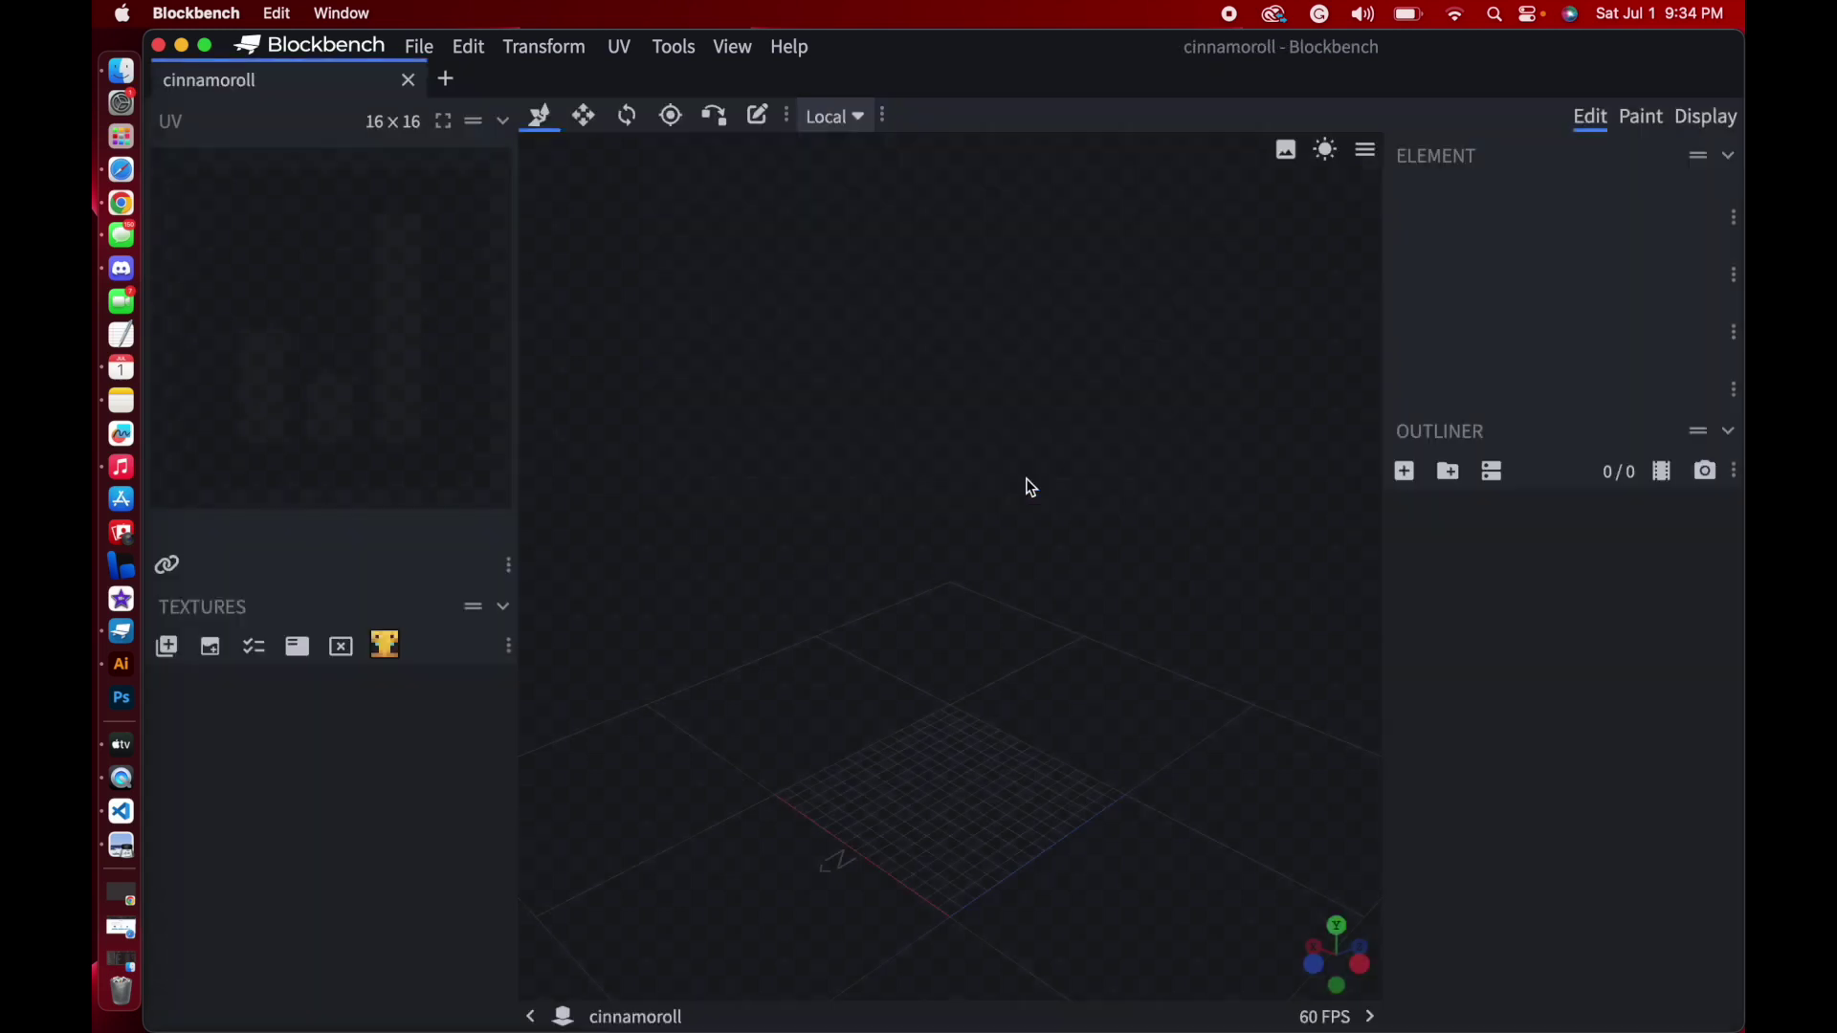
Start adding a Java Block/Item model and browse to assets/minecraft/optifine/cit
{"action": "left_click", "coordinate": [420, 50]}
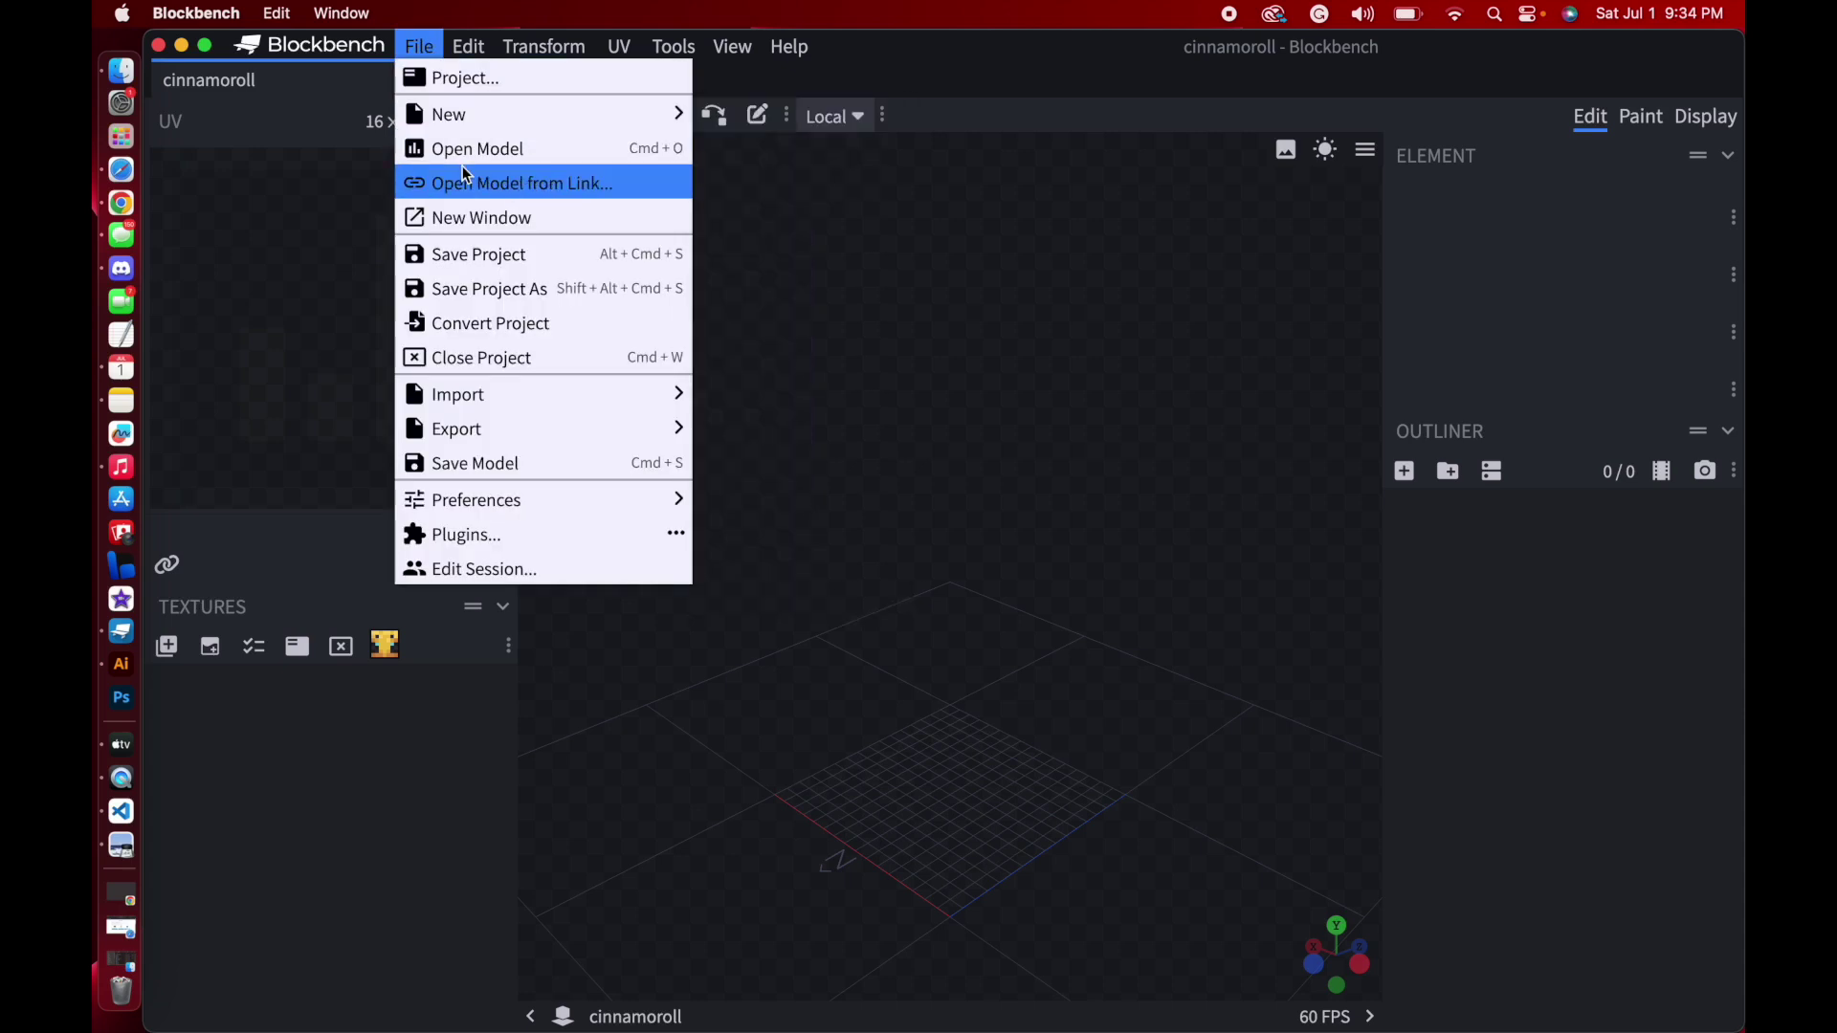
{"action": "mouse_move", "coordinate": [571, 397]}
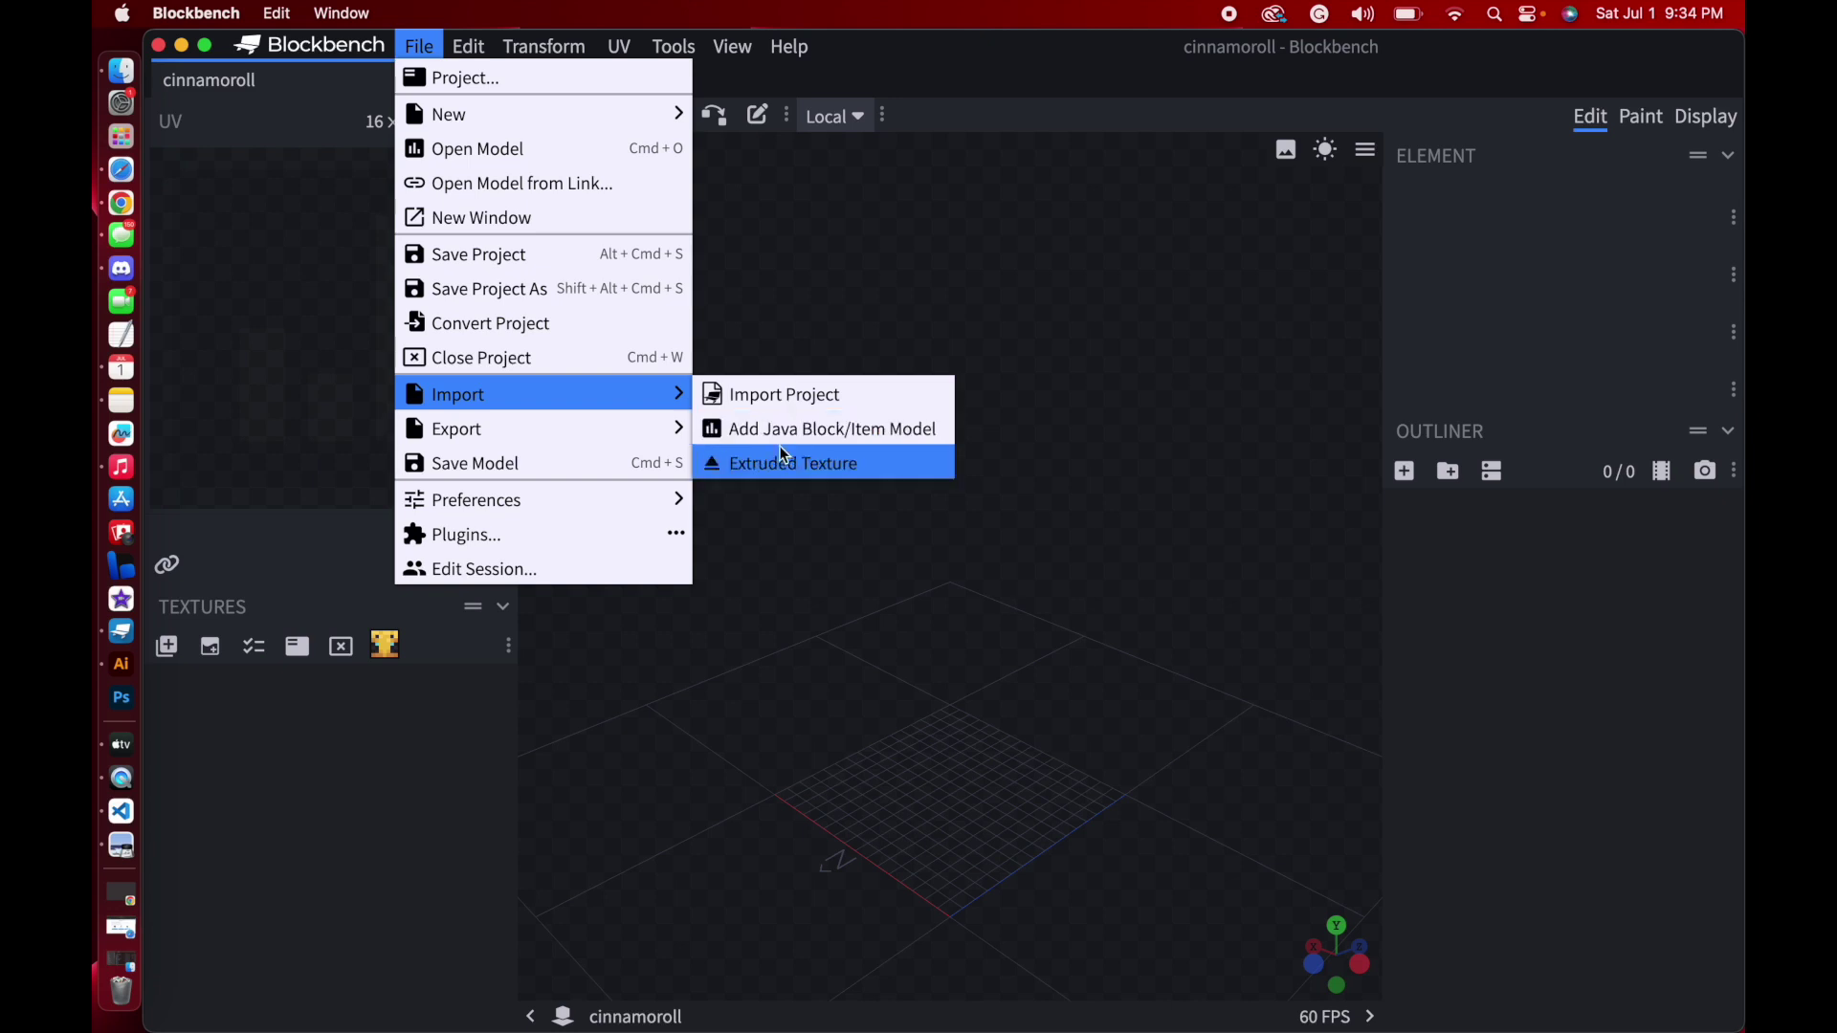
{"action": "left_click", "coordinate": [840, 435]}
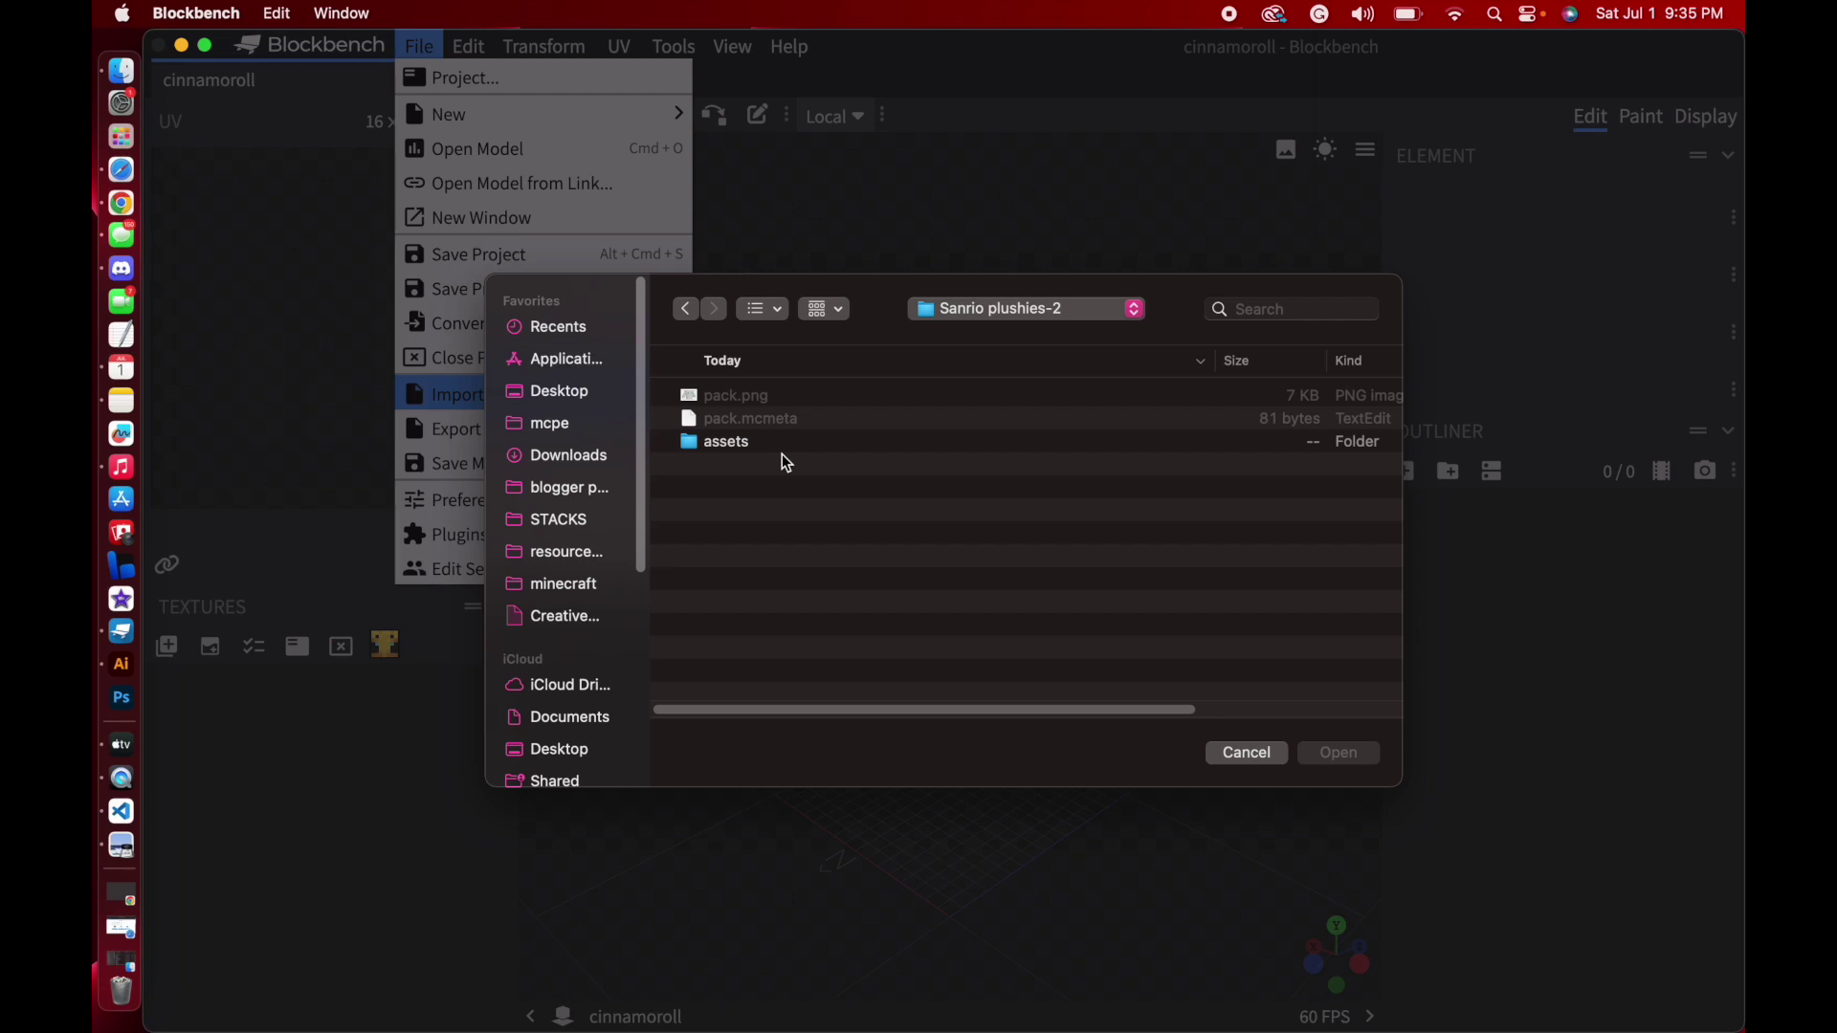
{"action": "left_click", "coordinate": [770, 447]}
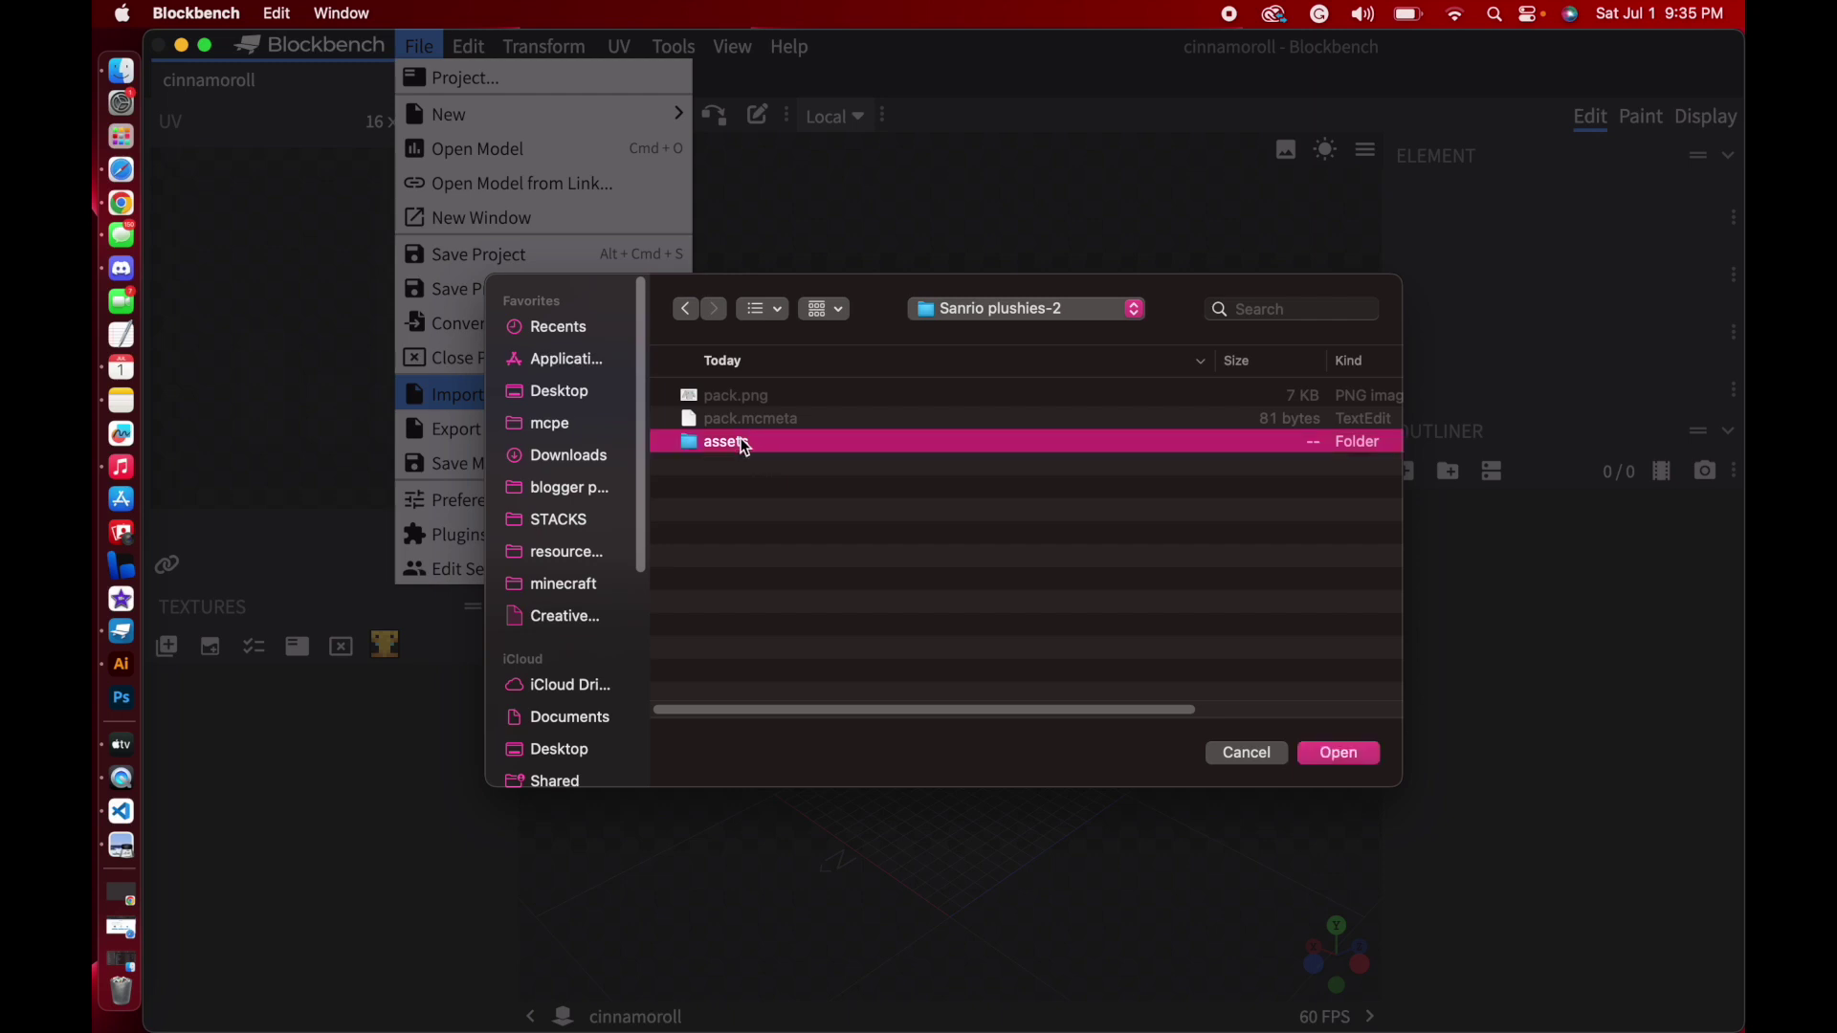
{"action": "double_click", "coordinate": [756, 443]}
{"action": "left_click", "coordinate": [802, 402]}
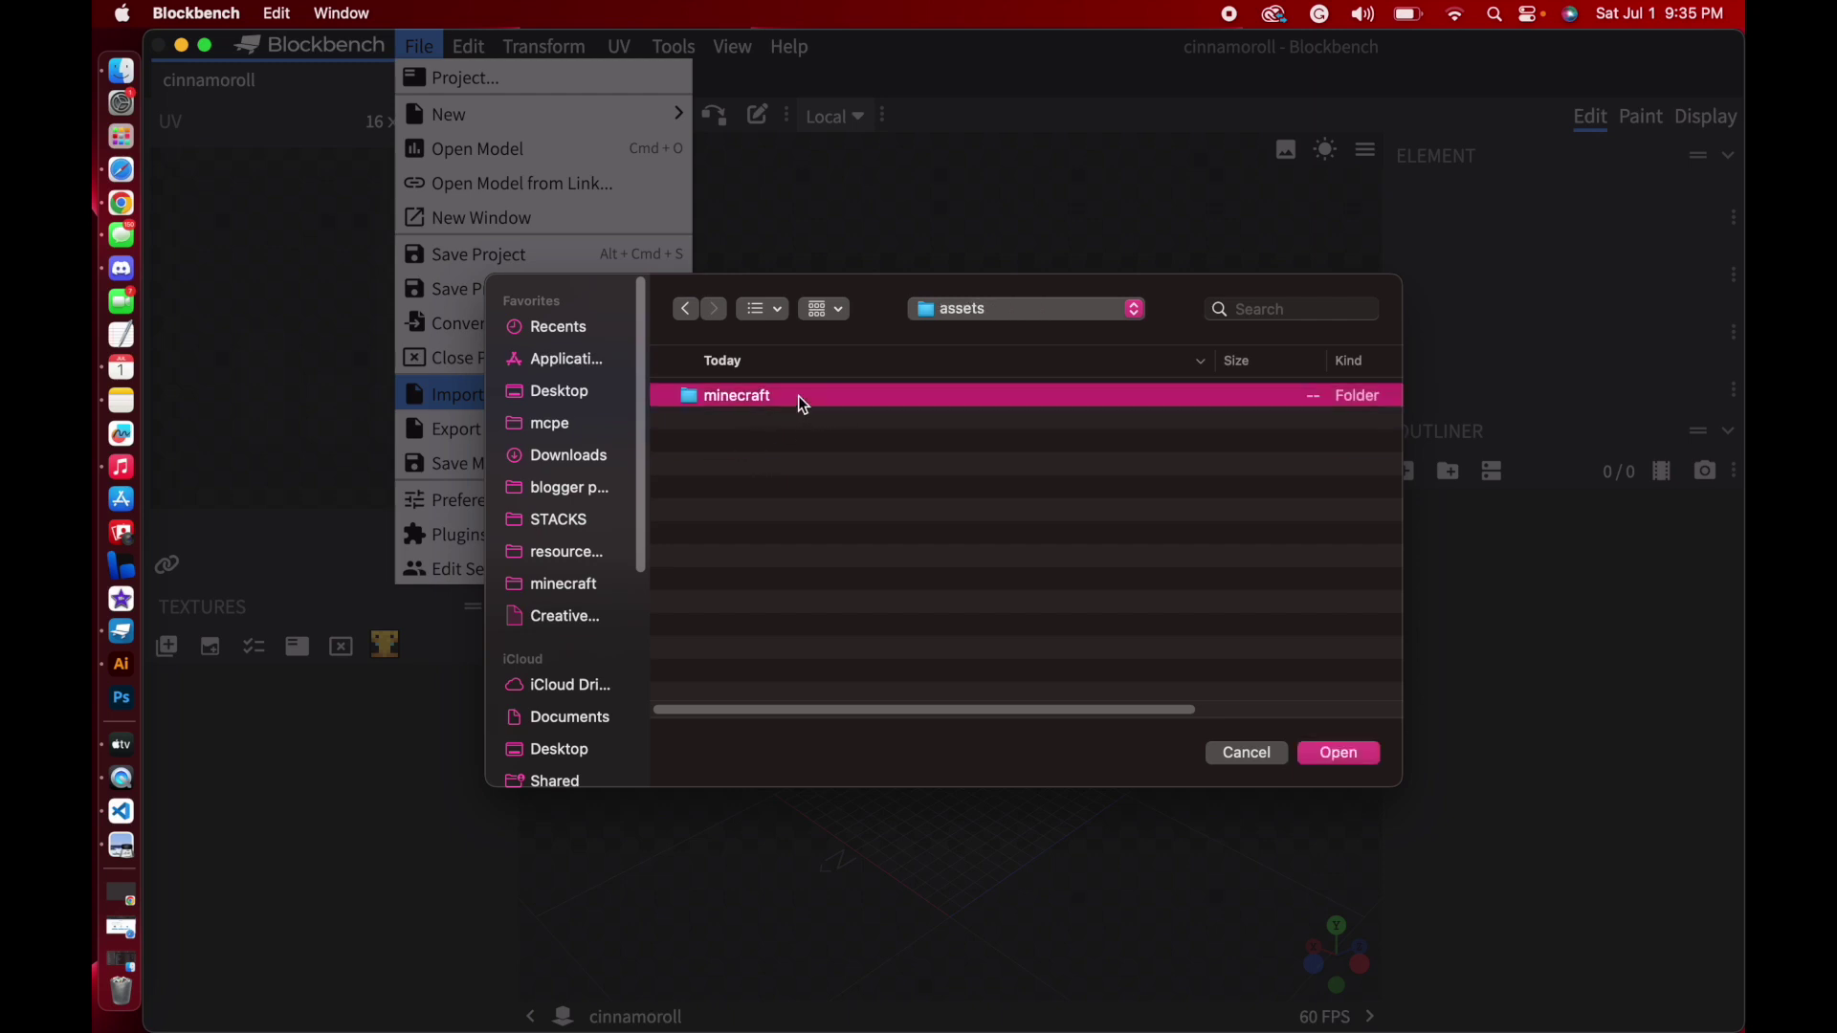
{"action": "double_click", "coordinate": [802, 402]}
{"action": "left_click", "coordinate": [801, 402]}
{"action": "double_click", "coordinate": [804, 404]}
{"action": "left_click", "coordinate": [802, 405]}
{"action": "double_click", "coordinate": [803, 404]}
Import cinnamorollplush.json from the cit folder and inspect the loaded plush
{"action": "scroll", "coordinate": [855, 548], "scroll_direction": "down", "scroll_amount": 3}
{"action": "scroll", "coordinate": [858, 551], "scroll_direction": "down", "scroll_amount": 10}
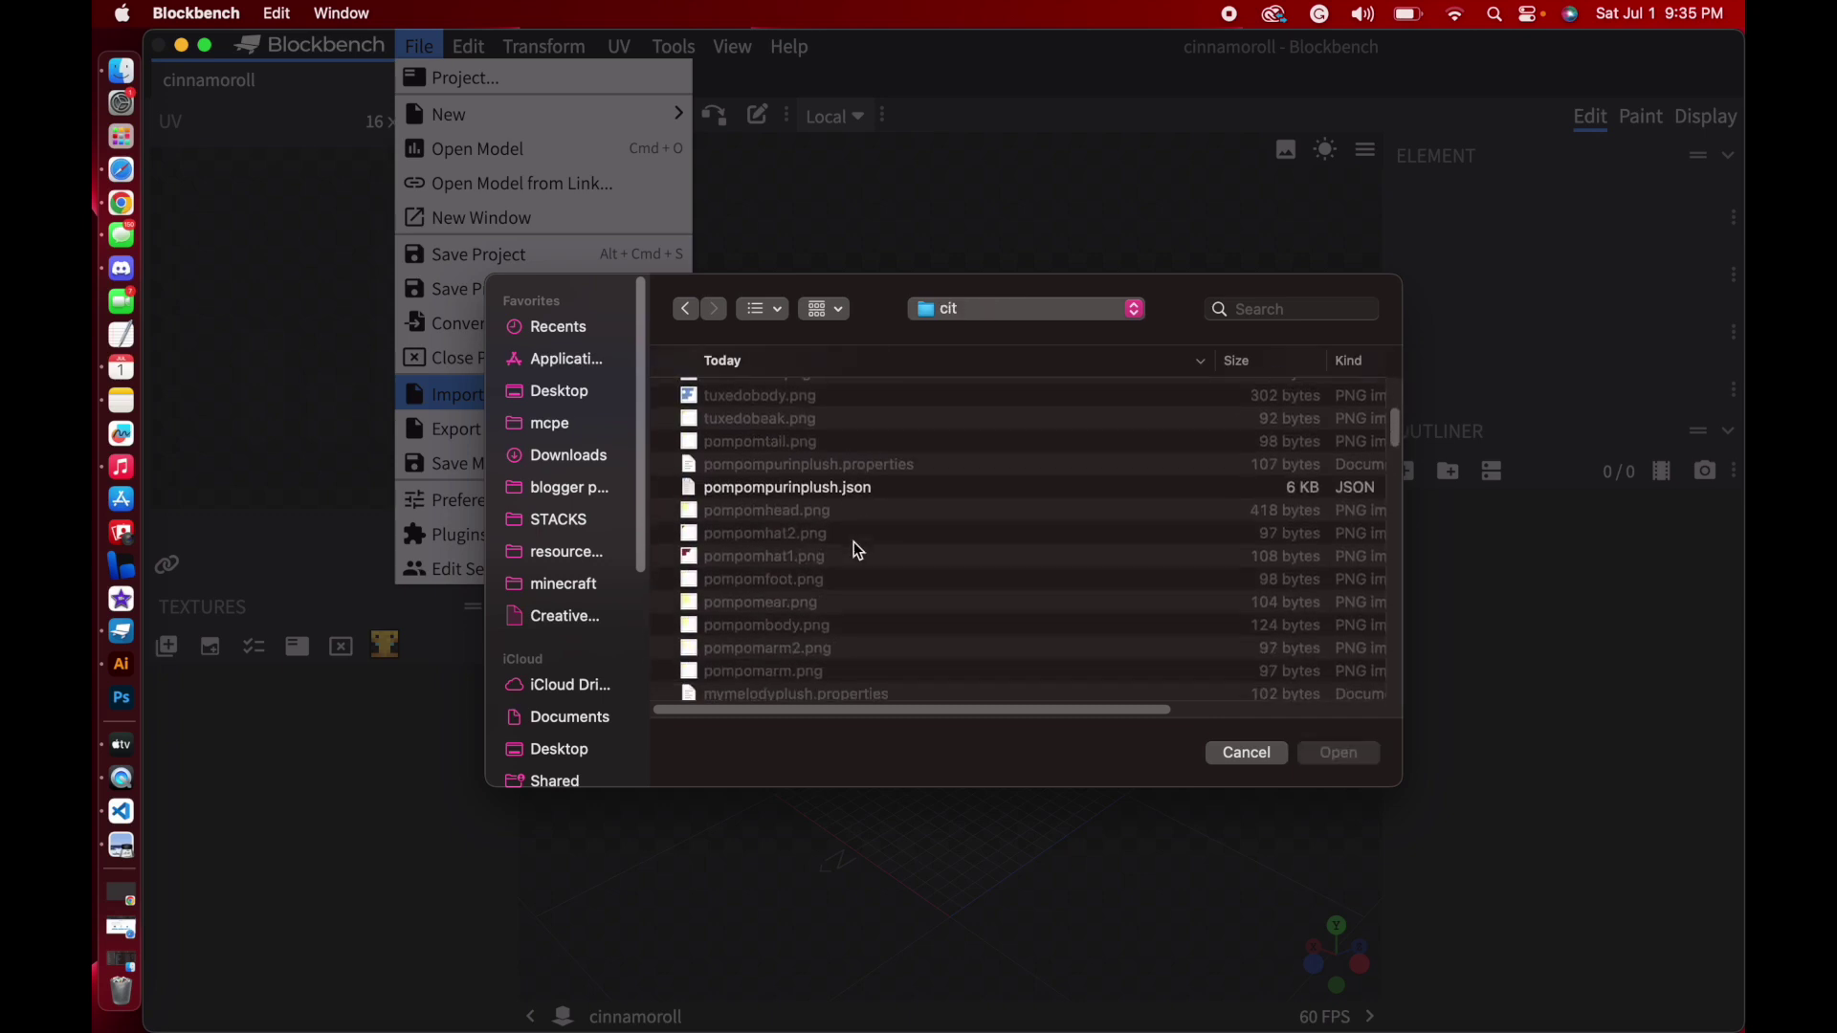
{"action": "scroll", "coordinate": [858, 551], "scroll_direction": "down", "scroll_amount": 5}
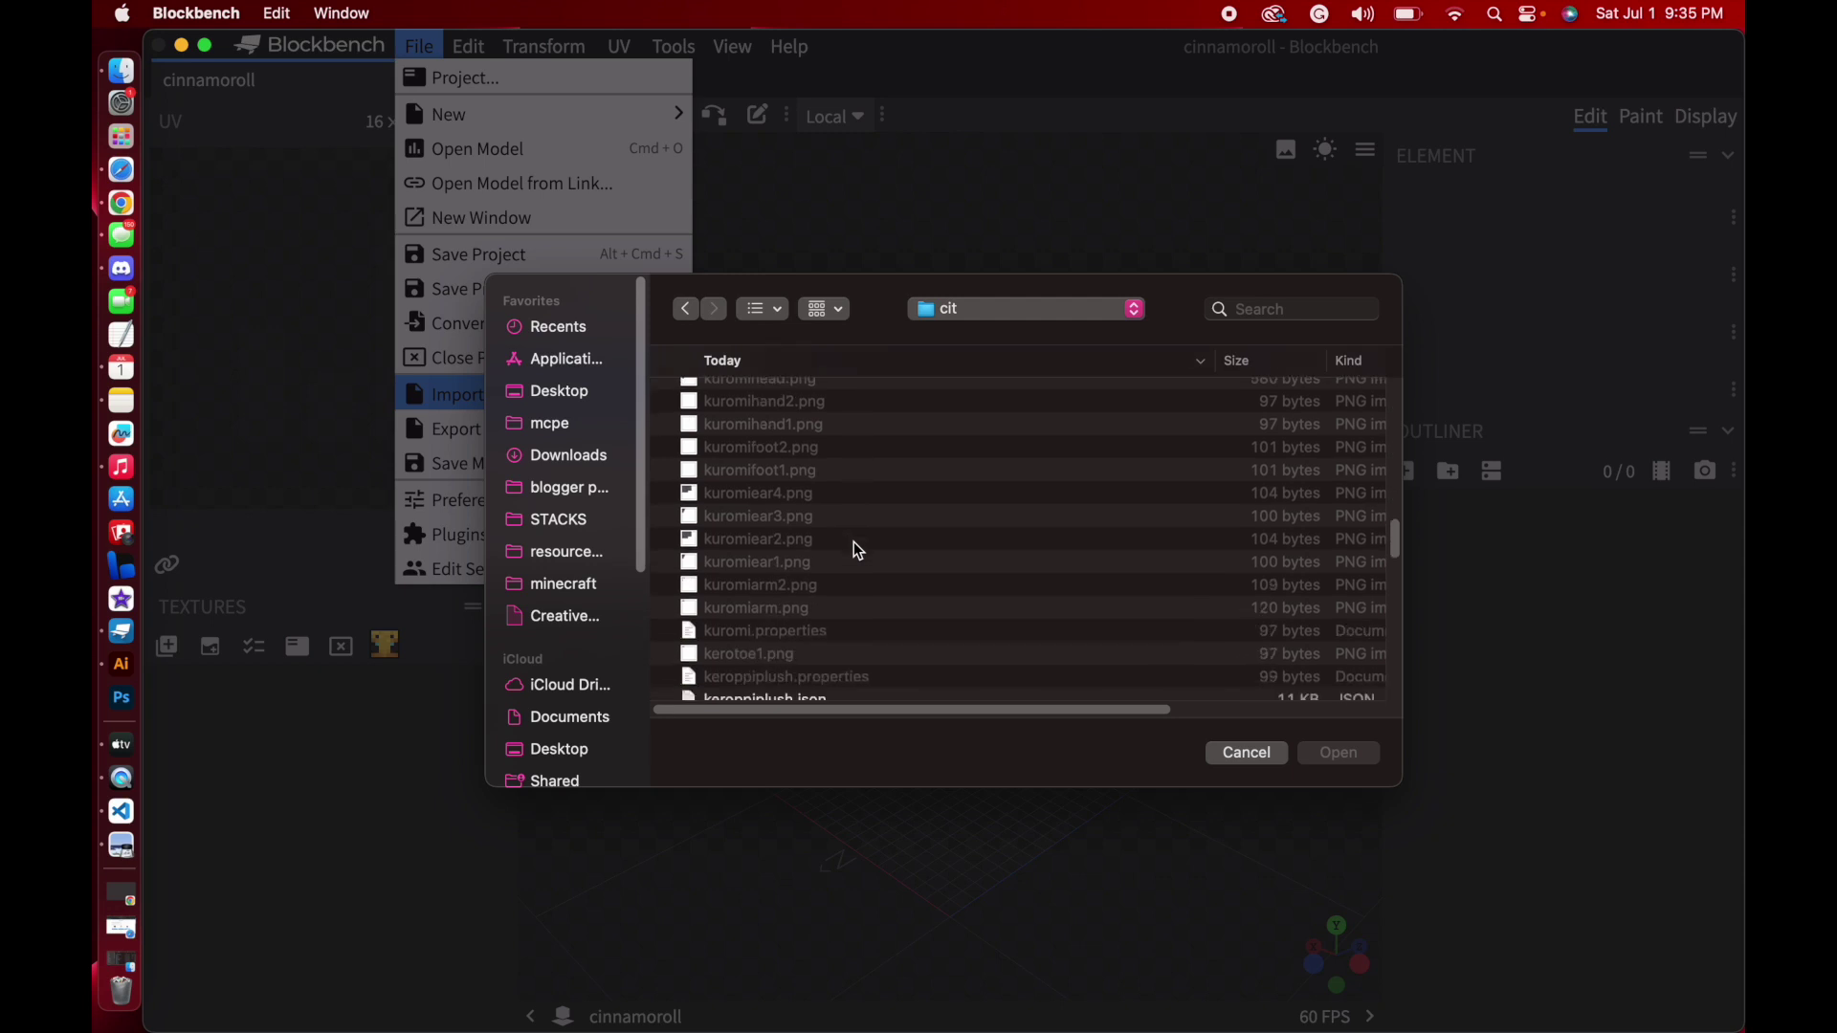
{"action": "scroll", "coordinate": [858, 551], "scroll_direction": "up", "scroll_amount": 2}
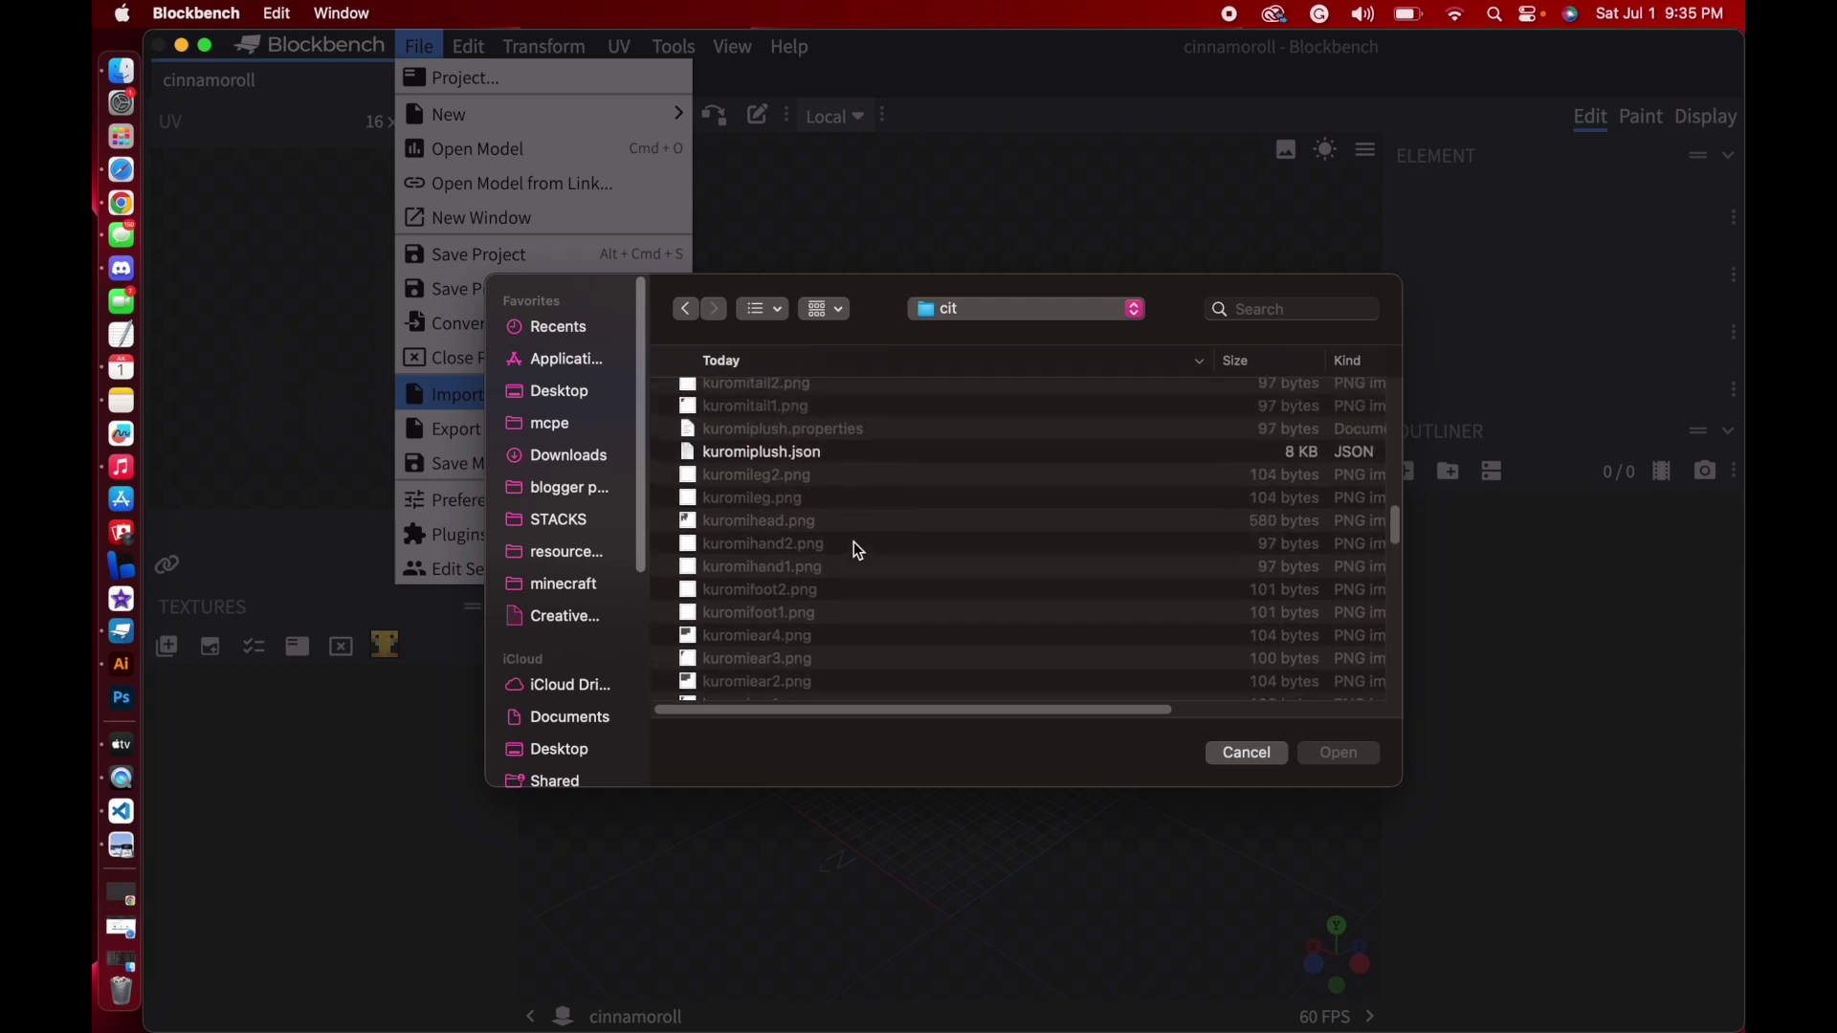
{"action": "scroll", "coordinate": [858, 551], "scroll_direction": "up", "scroll_amount": 1}
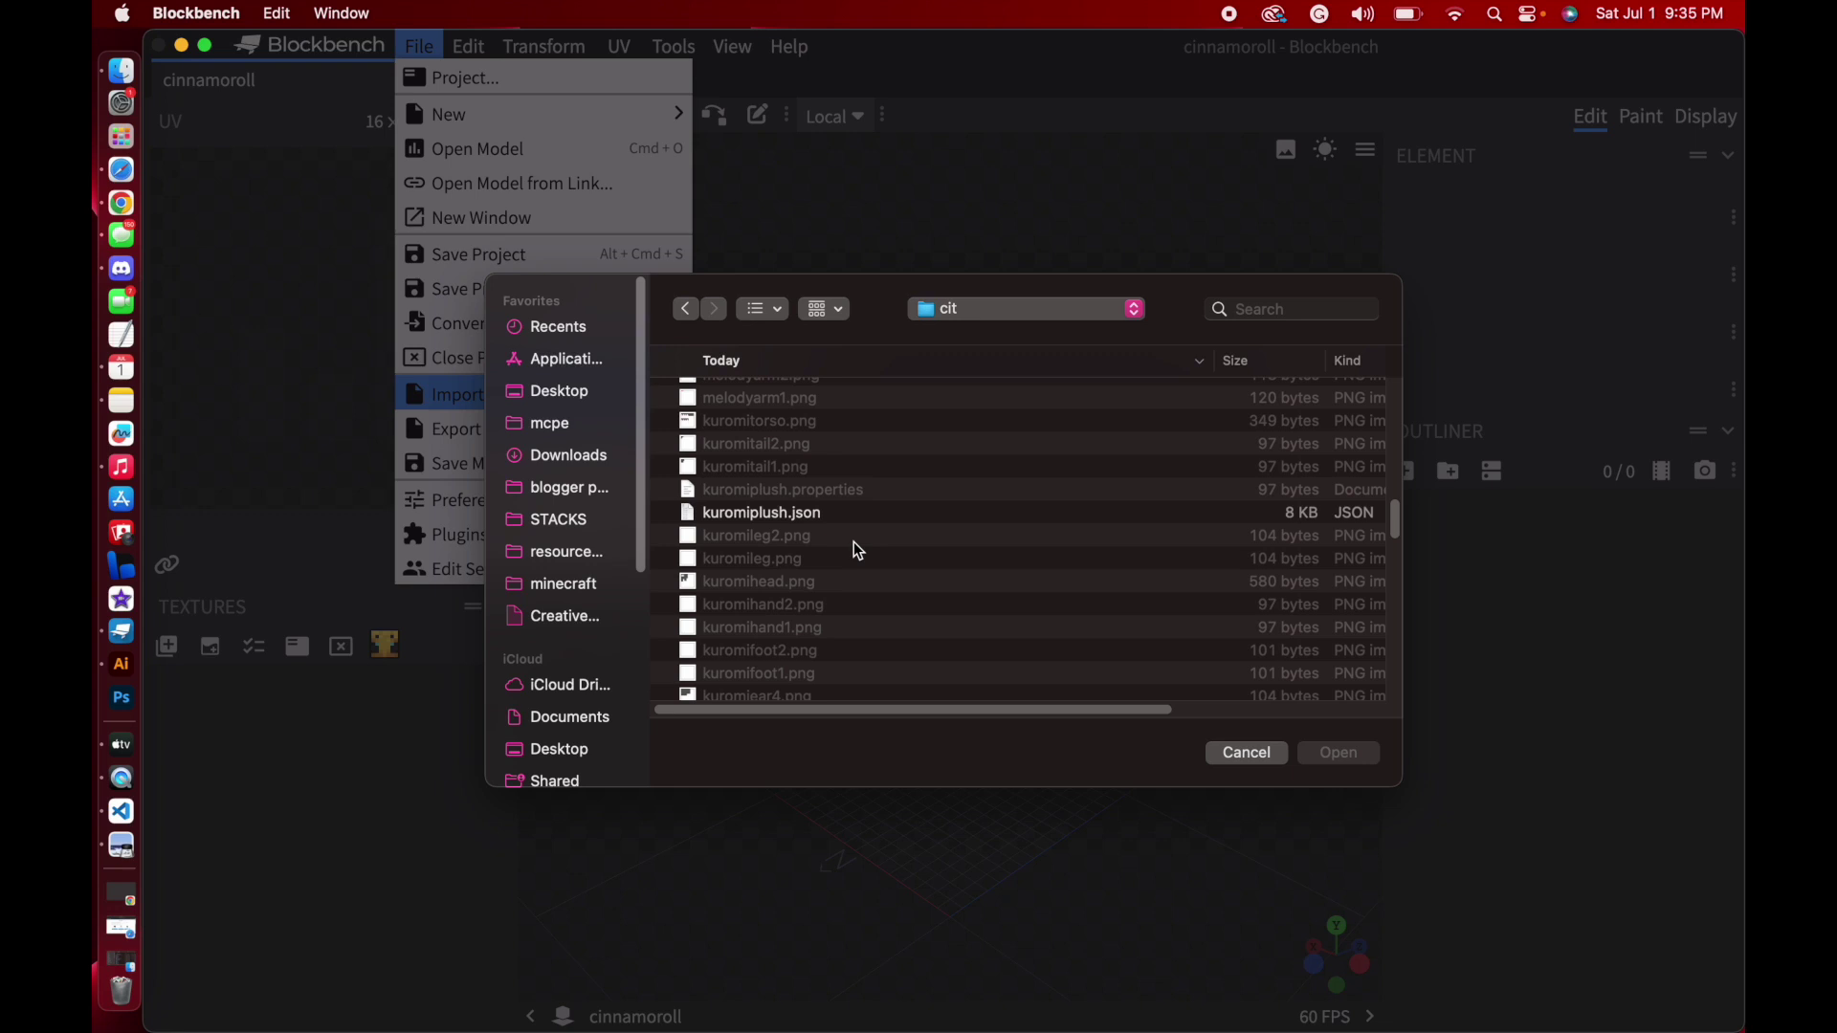
{"action": "scroll", "coordinate": [858, 551], "scroll_direction": "down", "scroll_amount": 8}
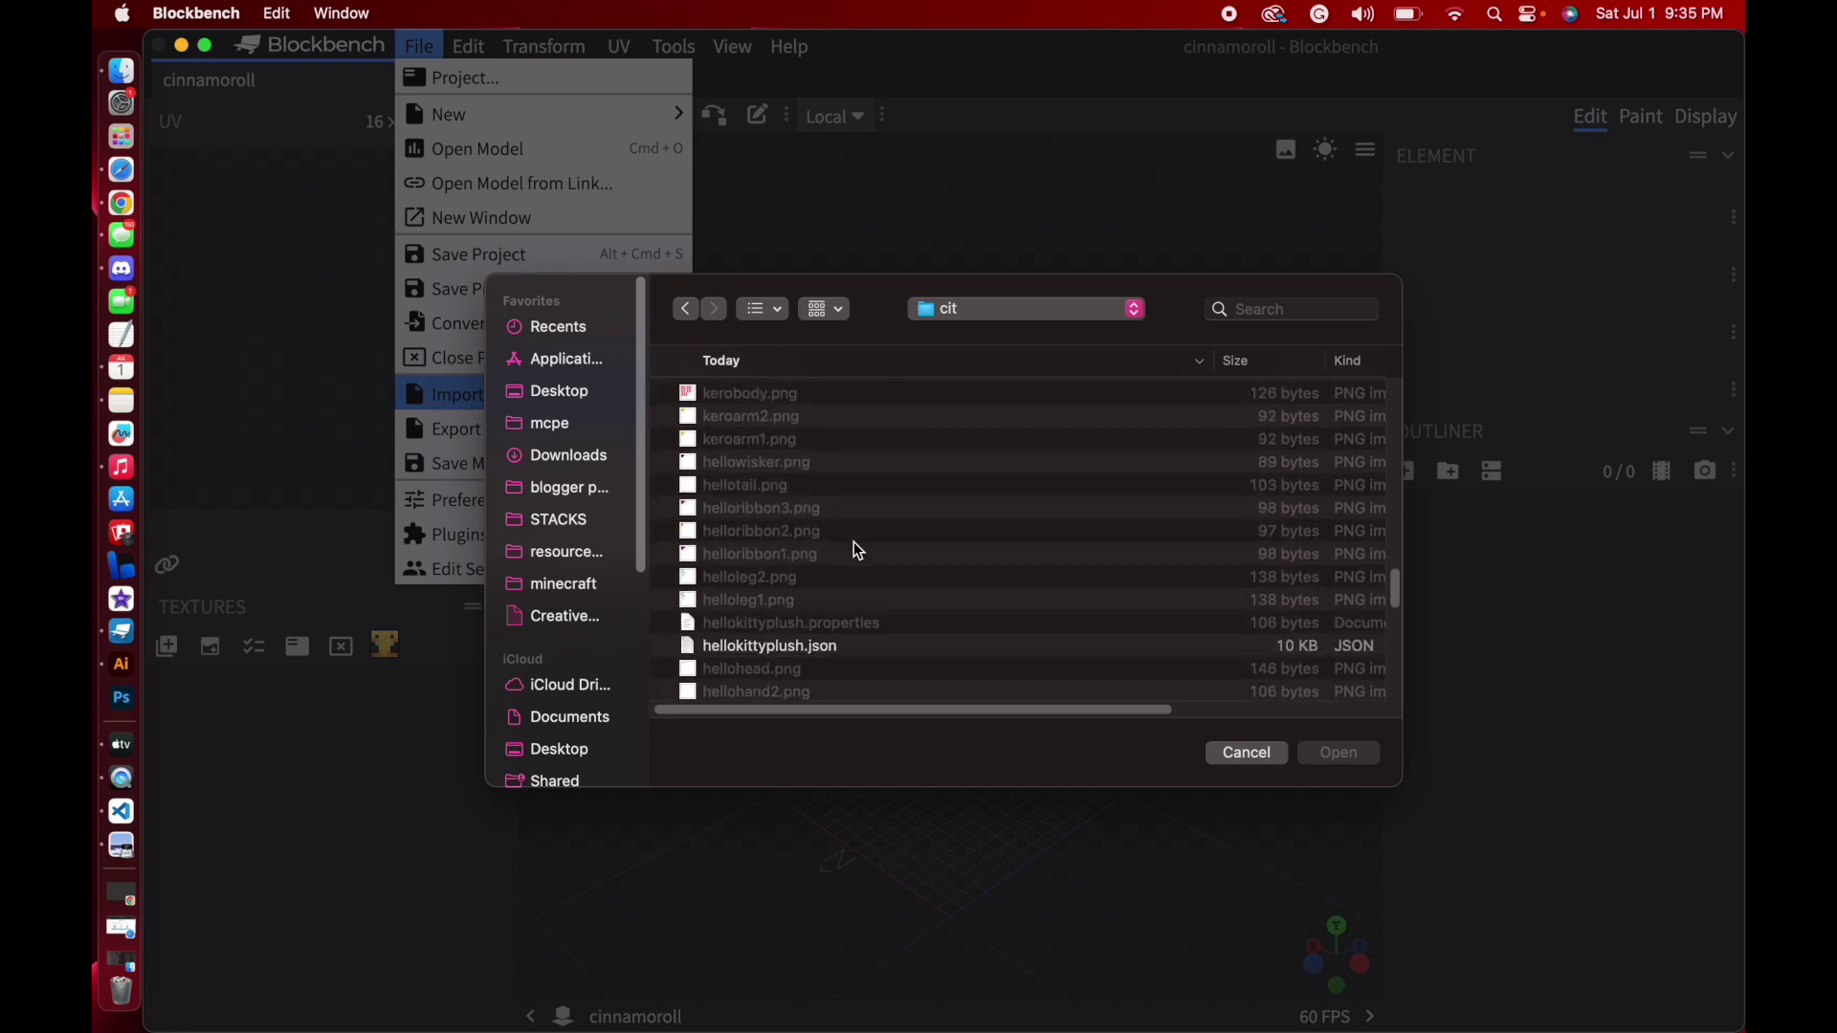
{"action": "scroll", "coordinate": [859, 551], "scroll_direction": "down", "scroll_amount": 8}
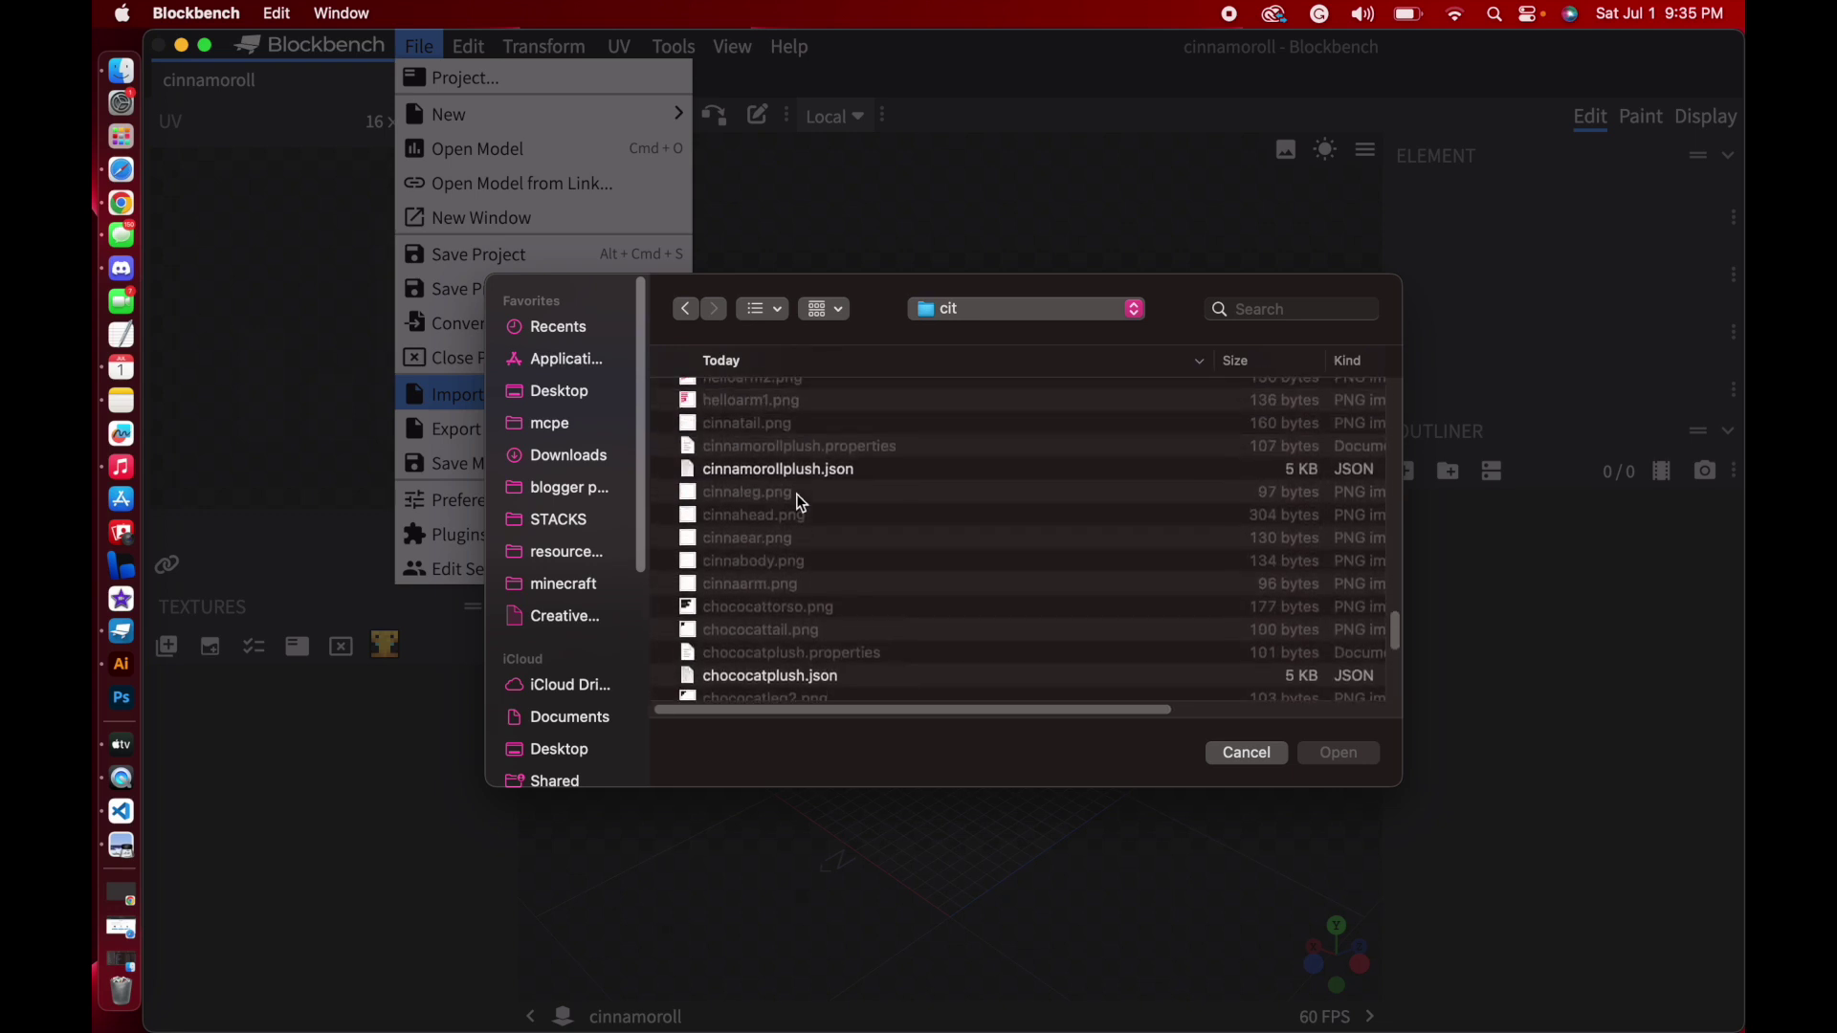
{"action": "left_click", "coordinate": [763, 471]}
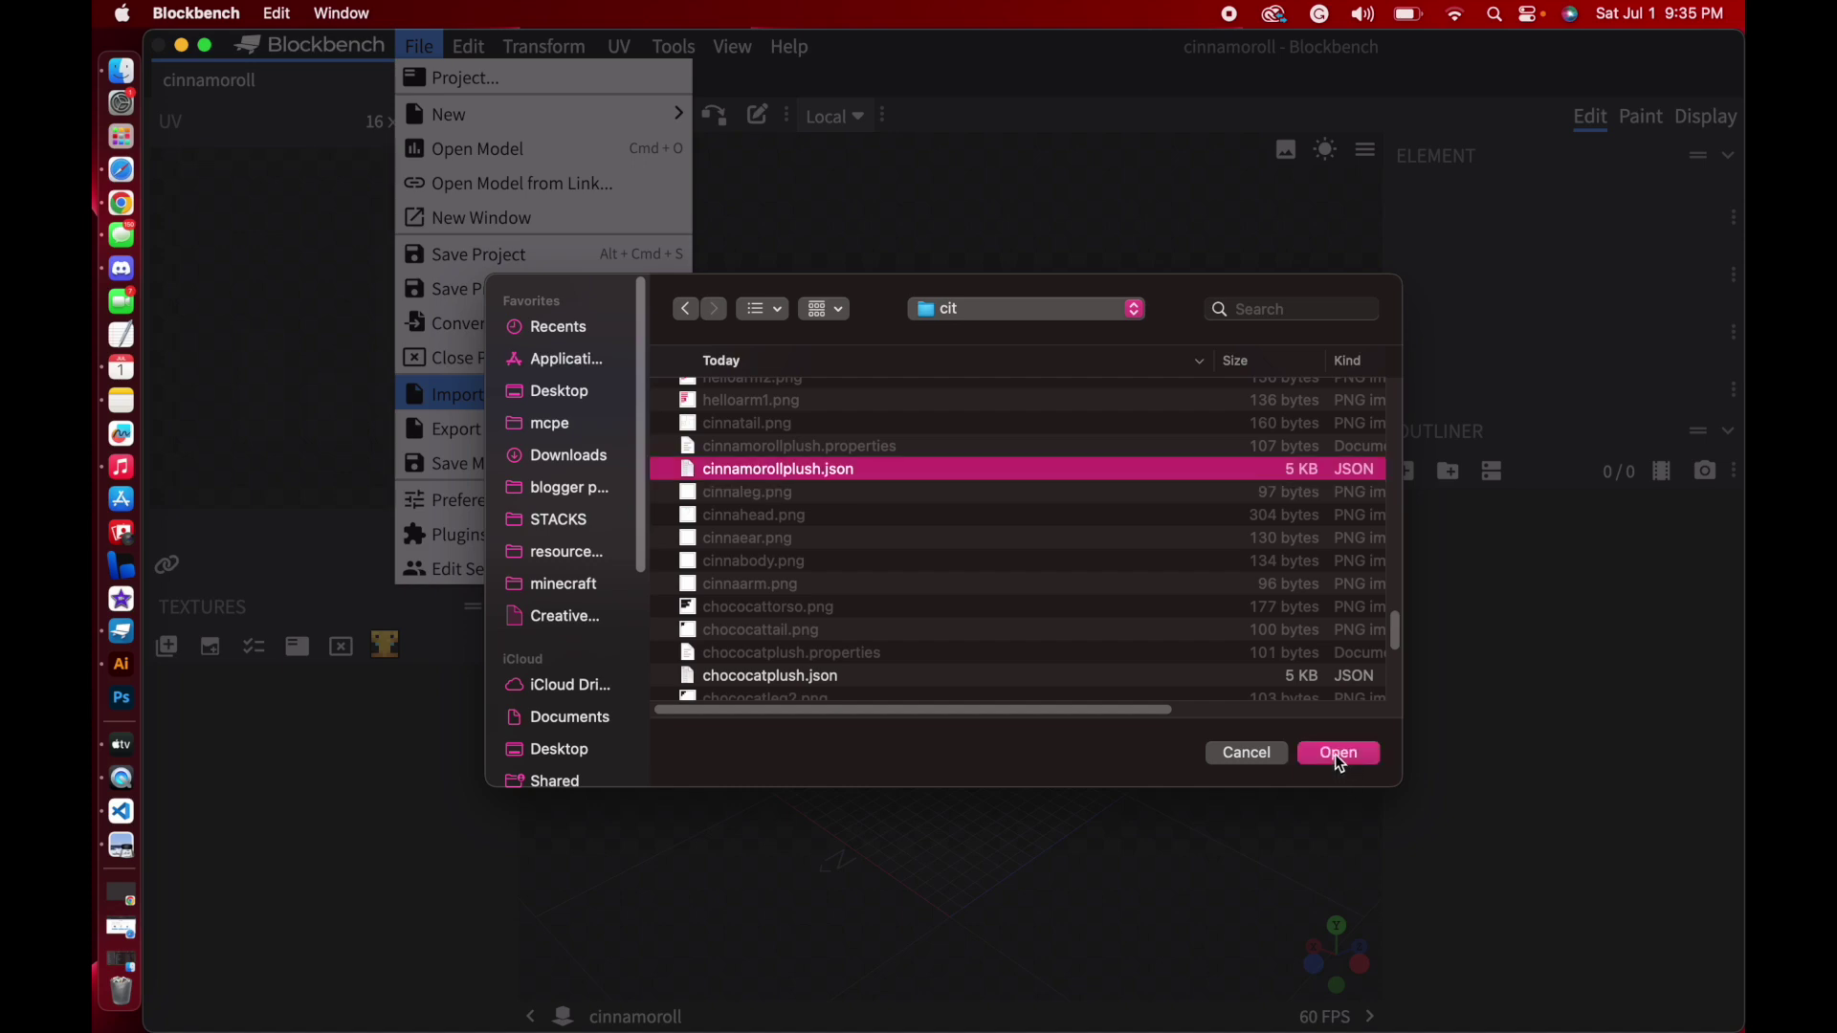
{"action": "left_click", "coordinate": [1341, 756]}
{"action": "mouse_move", "coordinate": [1223, 890]}
{"action": "left_mouse_down"}
{"action": "mouse_move", "coordinate": [1312, 887]}
{"action": "mouse_move", "coordinate": [1209, 861]}
{"action": "mouse_move", "coordinate": [1230, 873]}
{"action": "left_mouse_up"}
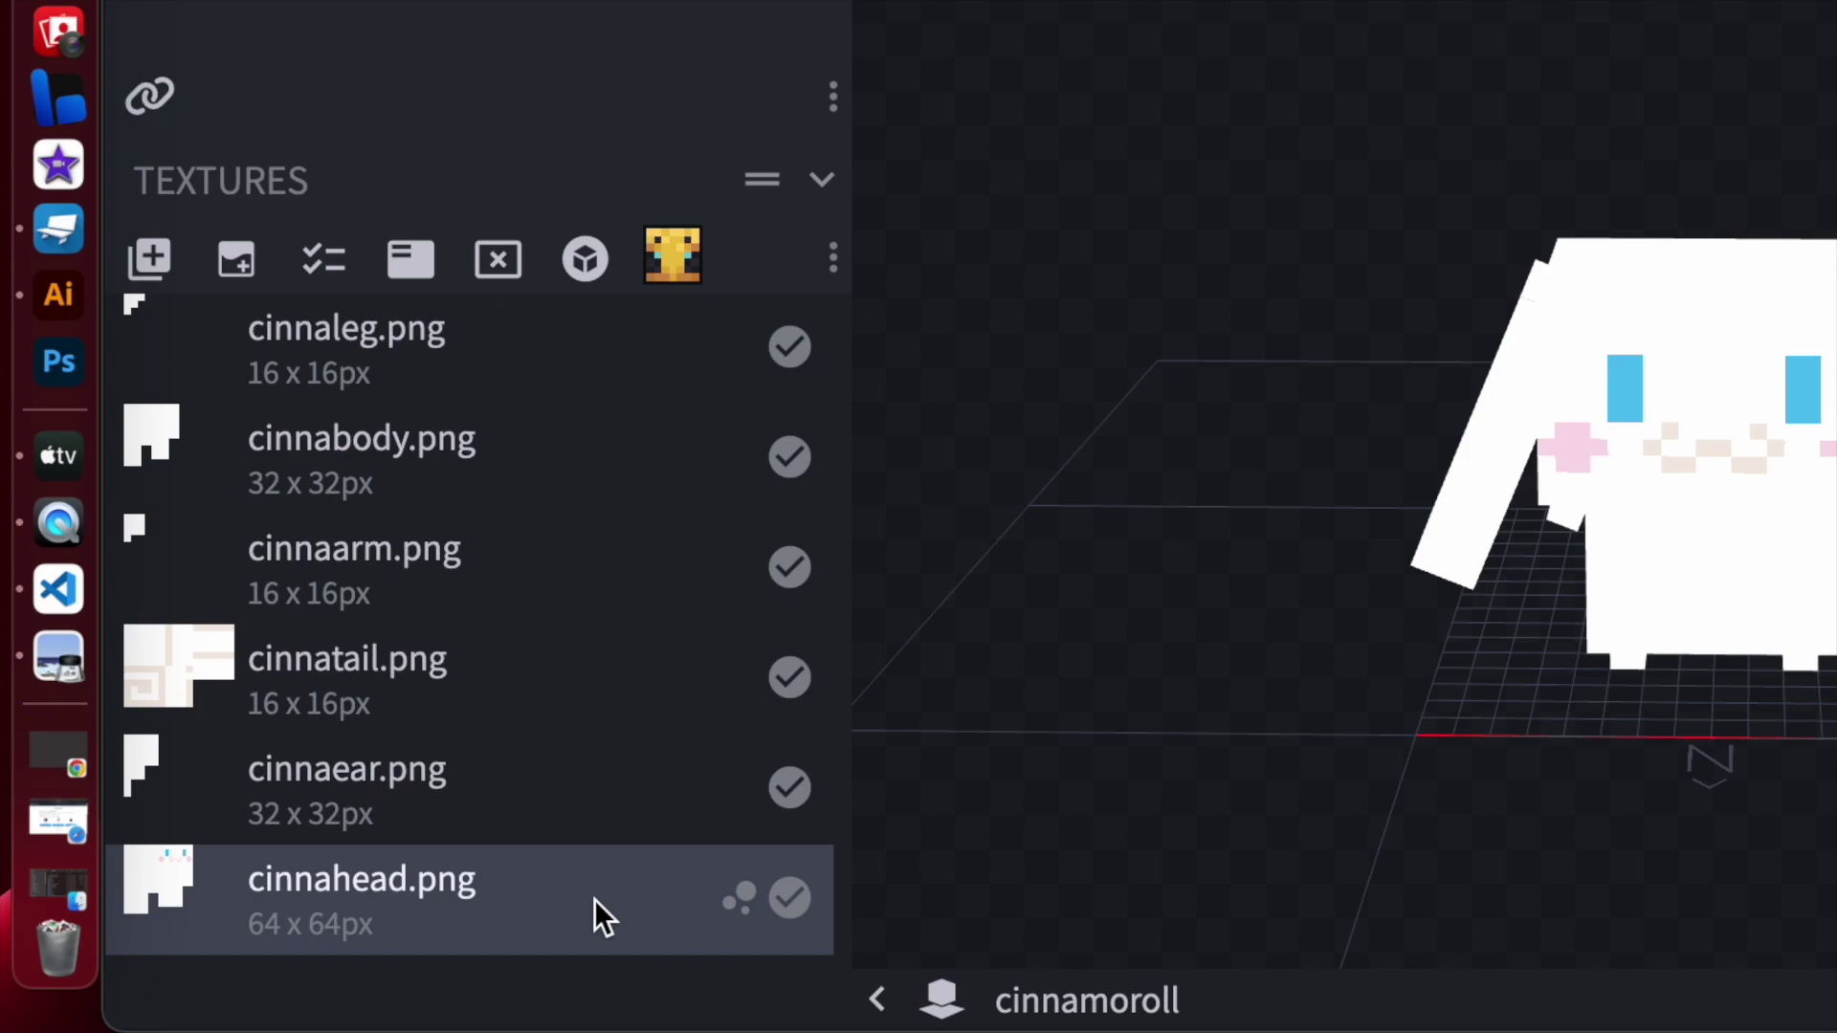
Stitch all textures into one and rename it cinnamorollplush
{"action": "right_click", "coordinate": [391, 968]}
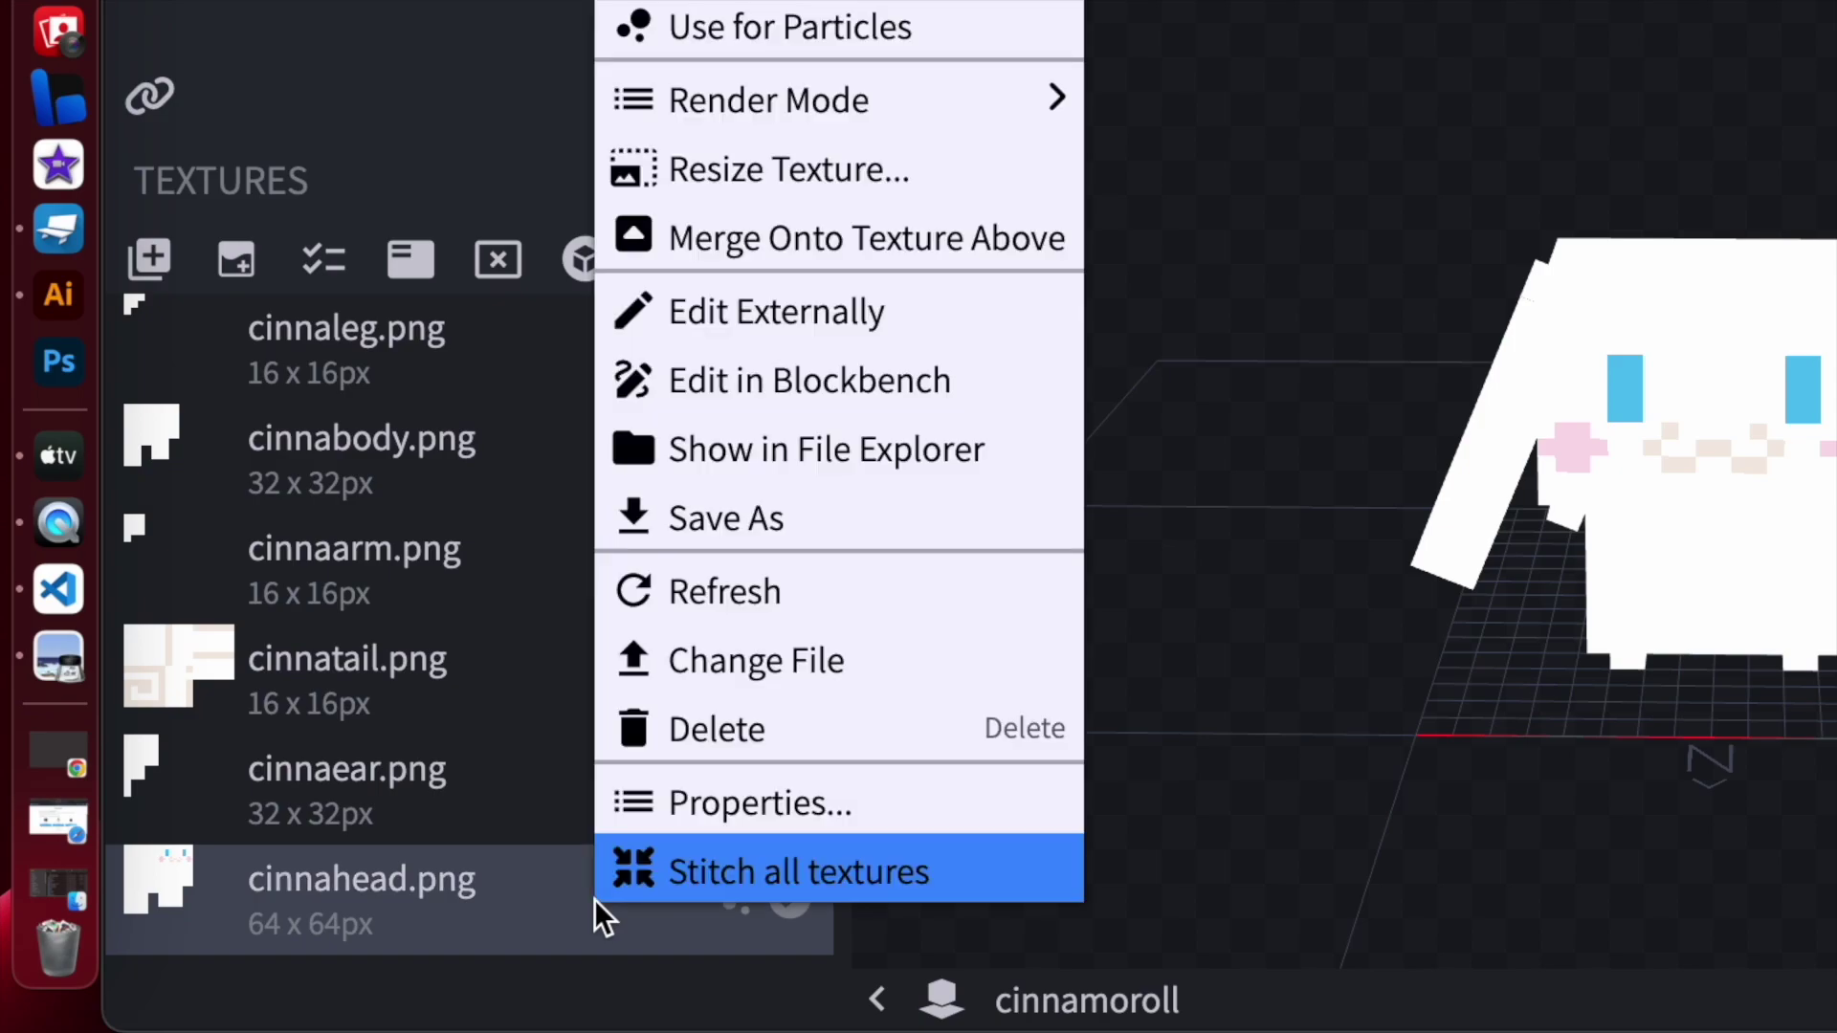
{"action": "left_click", "coordinate": [662, 866]}
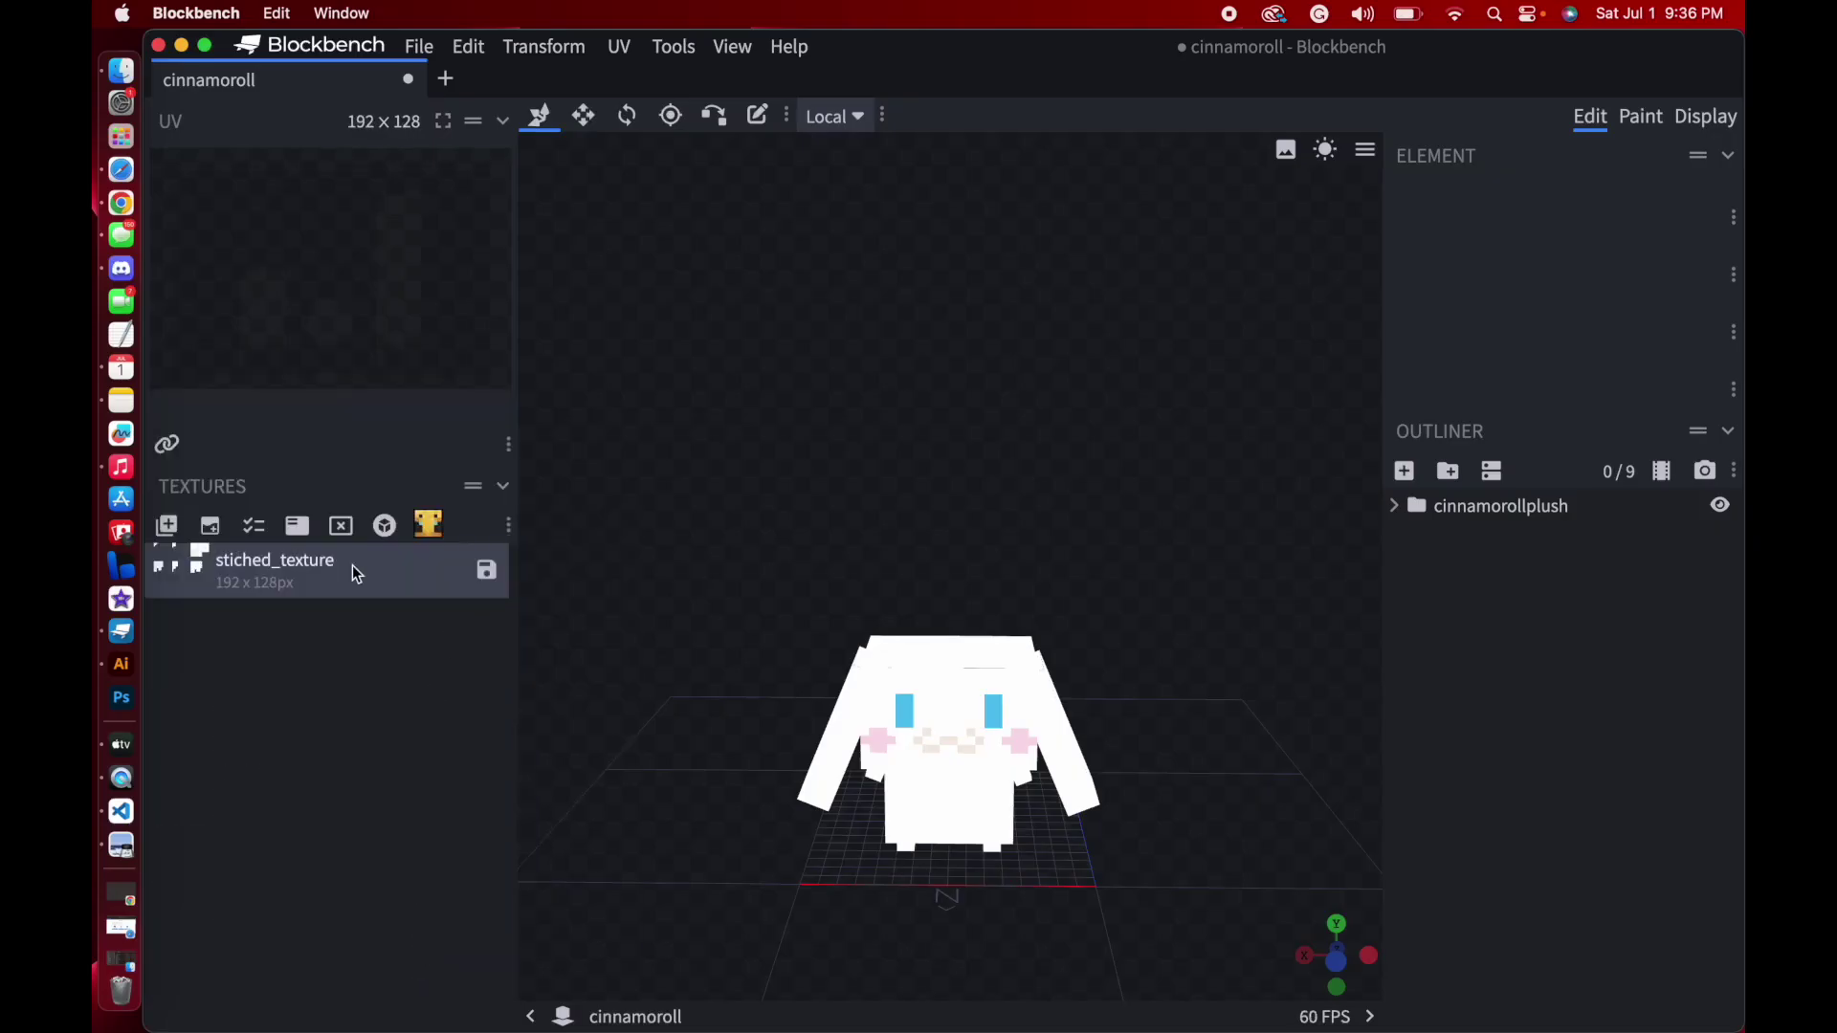
{"action": "right_click", "coordinate": [357, 574]}
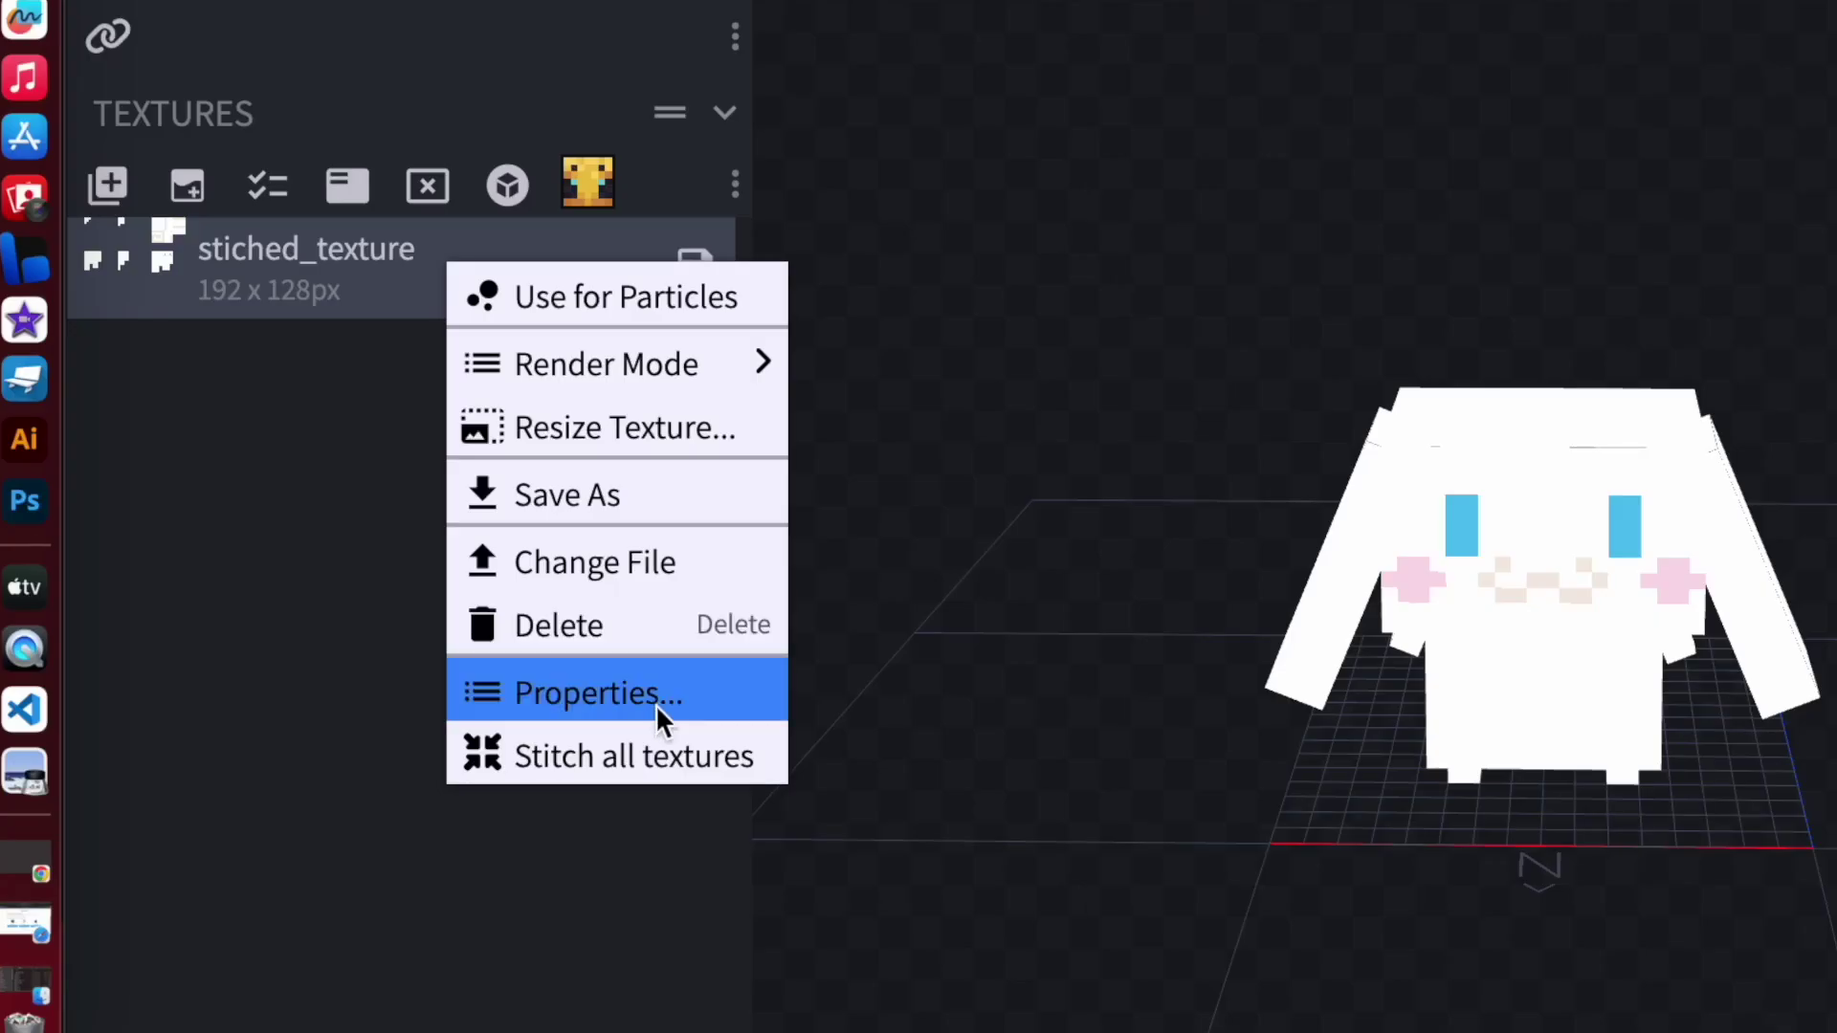
{"action": "left_click", "coordinate": [464, 804]}
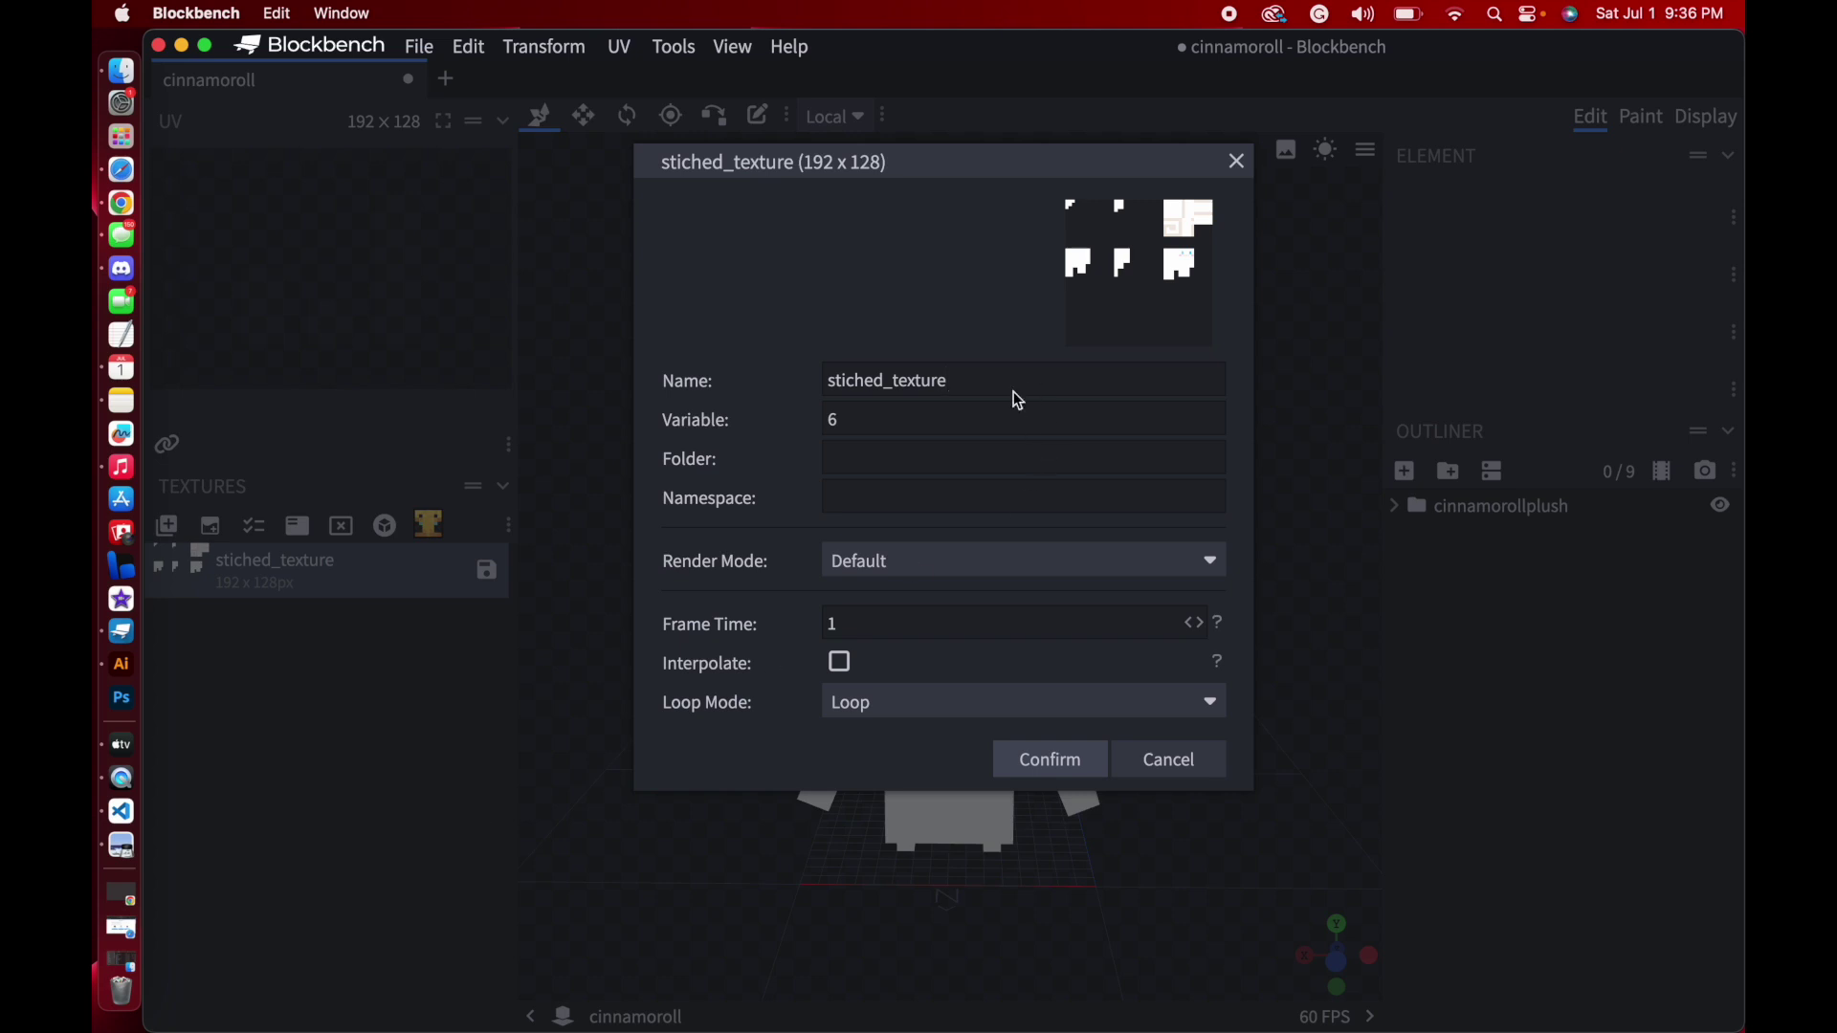
{"action": "double_click", "coordinate": [928, 379]}
{"action": "type", "text": "cinnamorollplush"}
{"action": "left_click", "coordinate": [1038, 762]}
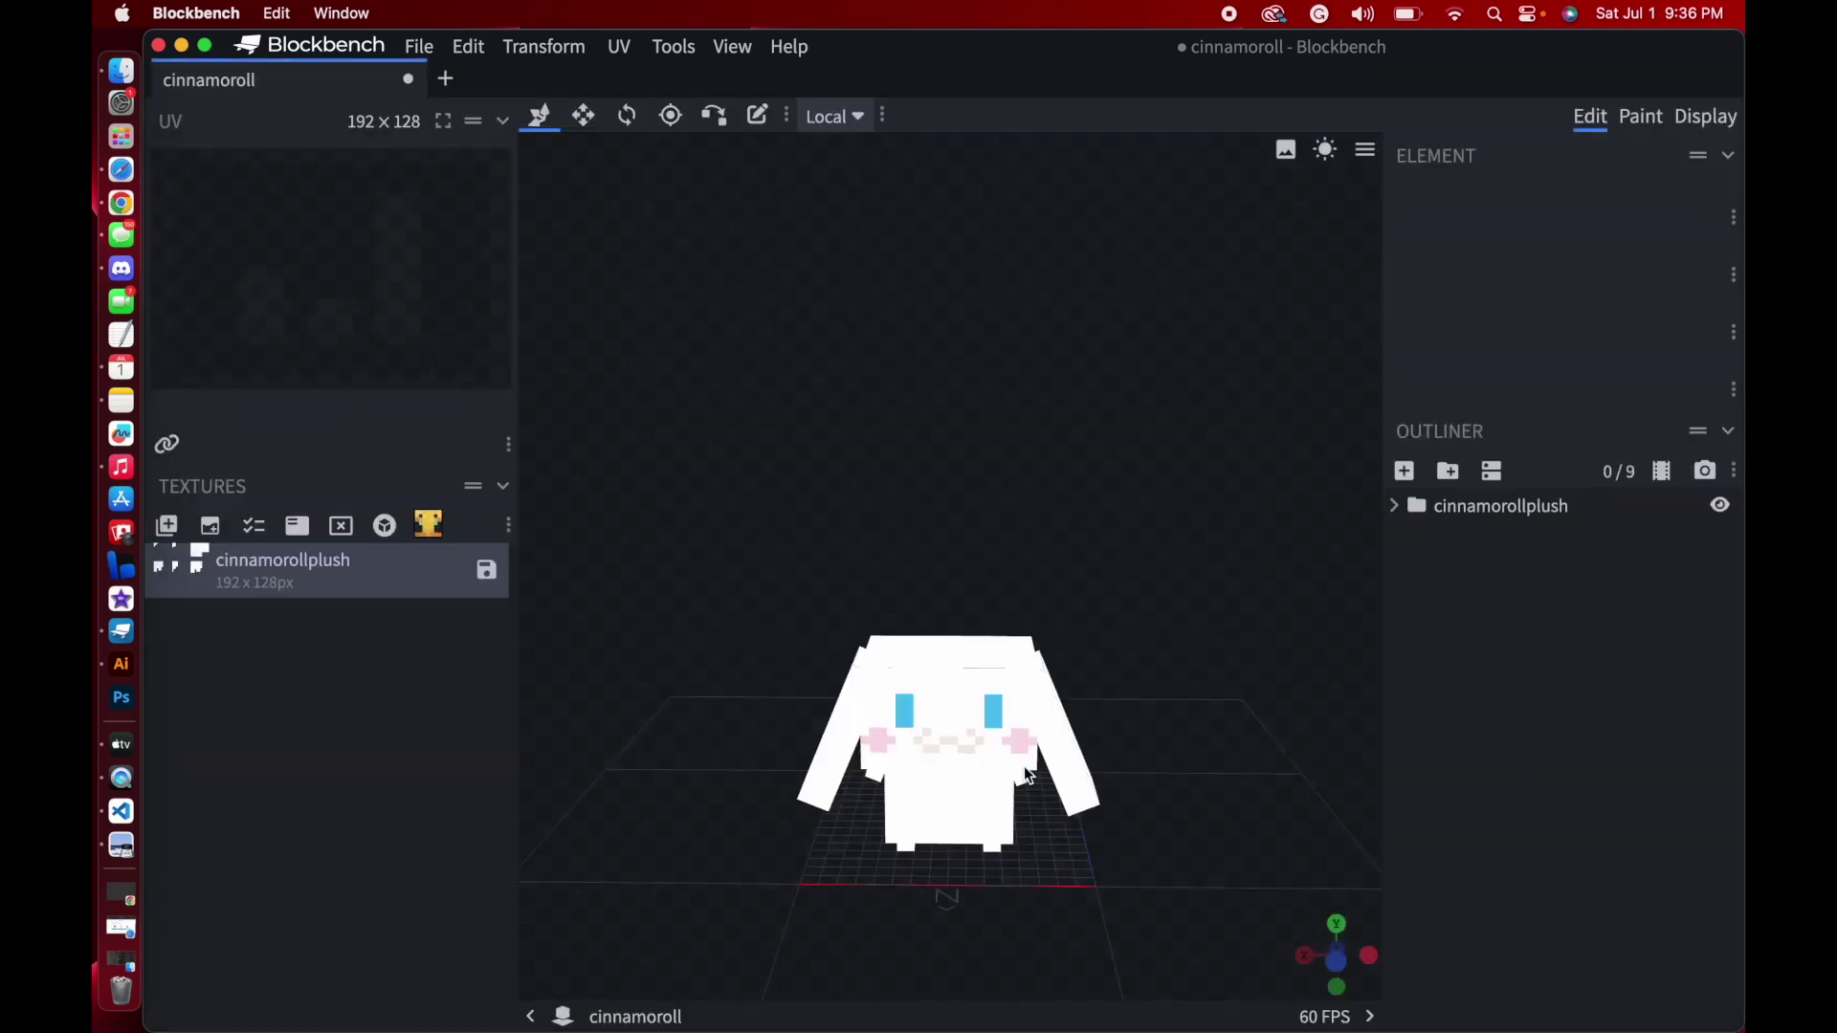
Save the stitched texture as cinnamorollplush.png in the mcpe folder
{"action": "left_click", "coordinate": [487, 570]}
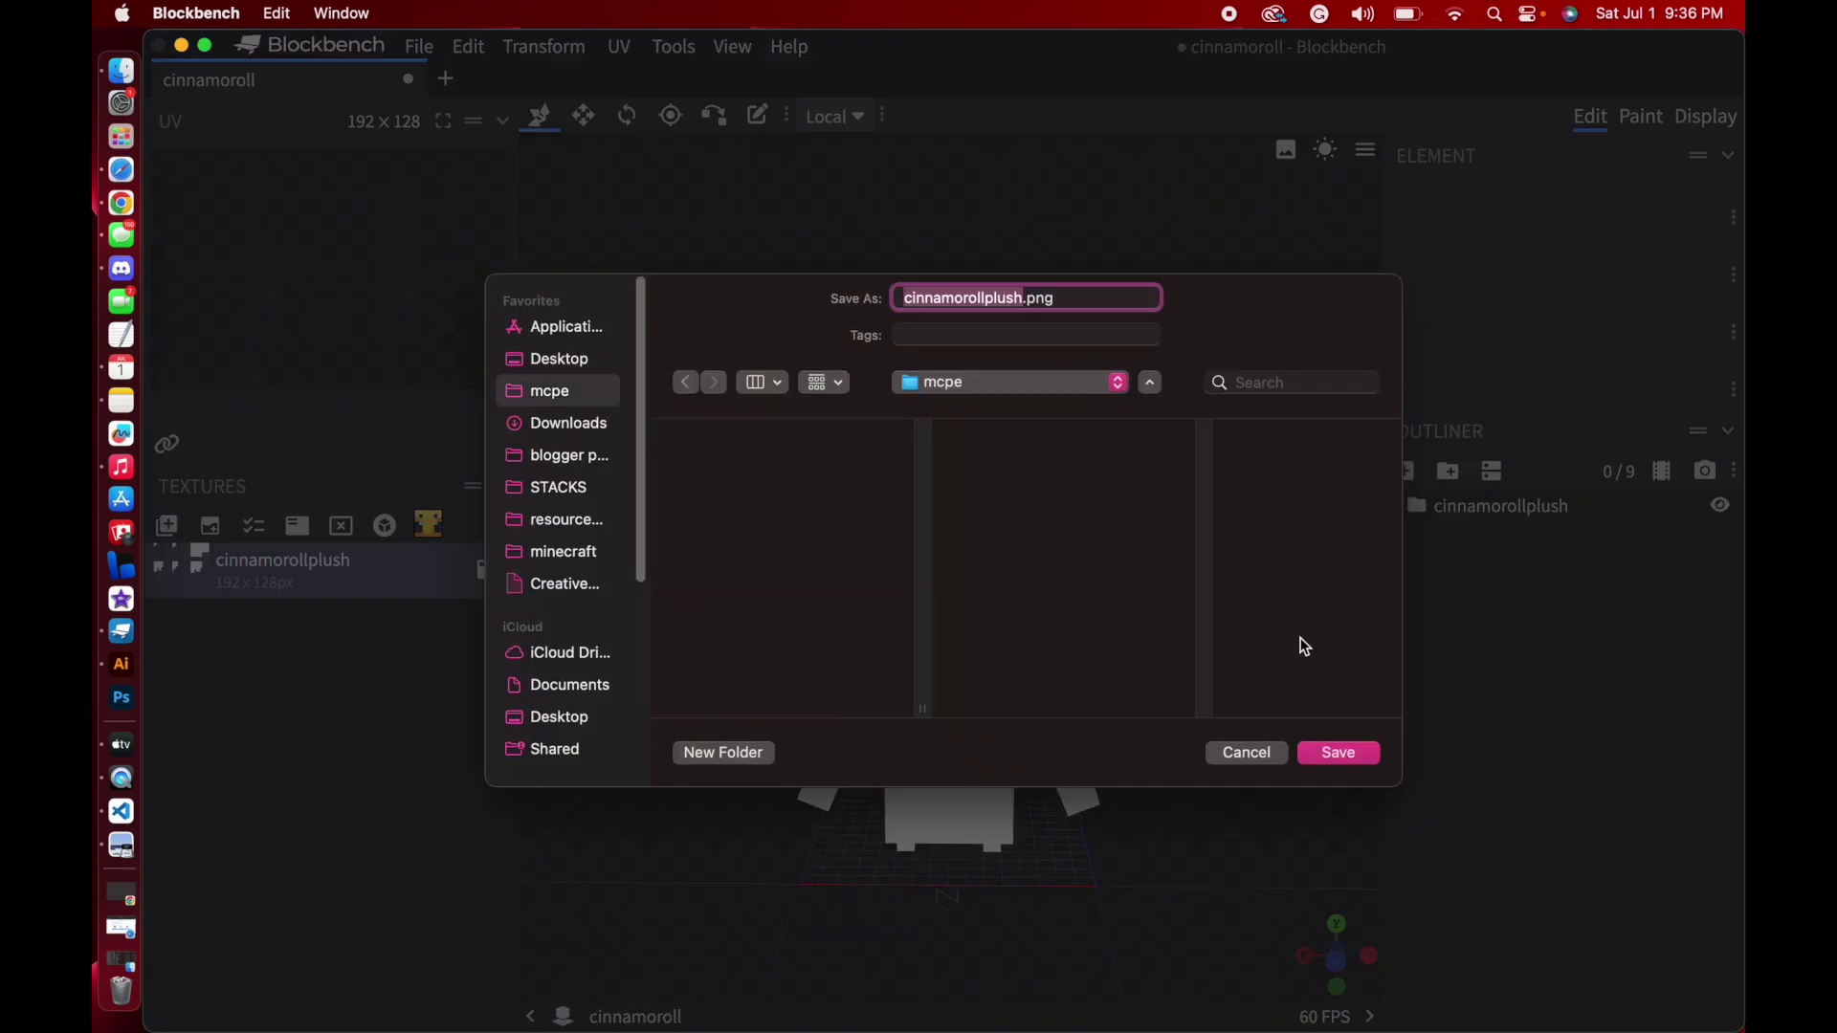
{"action": "left_click", "coordinate": [1347, 756]}
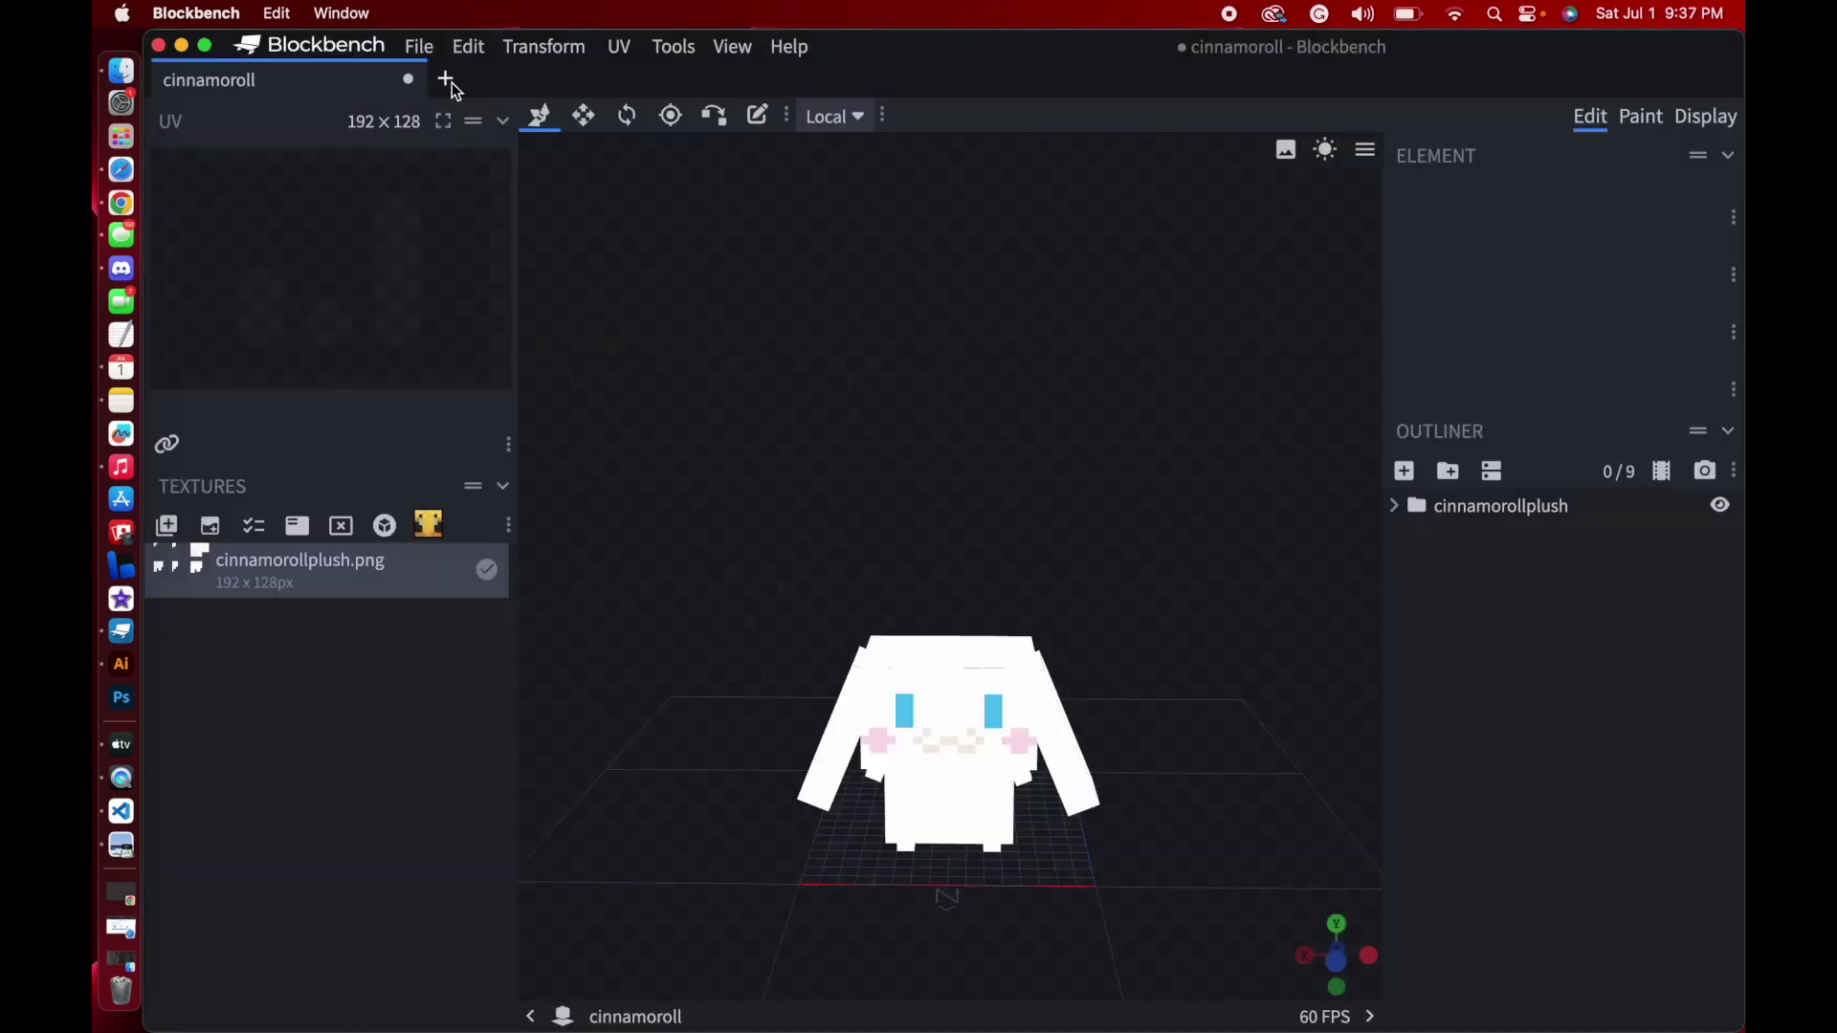
{"action": "left_click", "coordinate": [446, 81]}
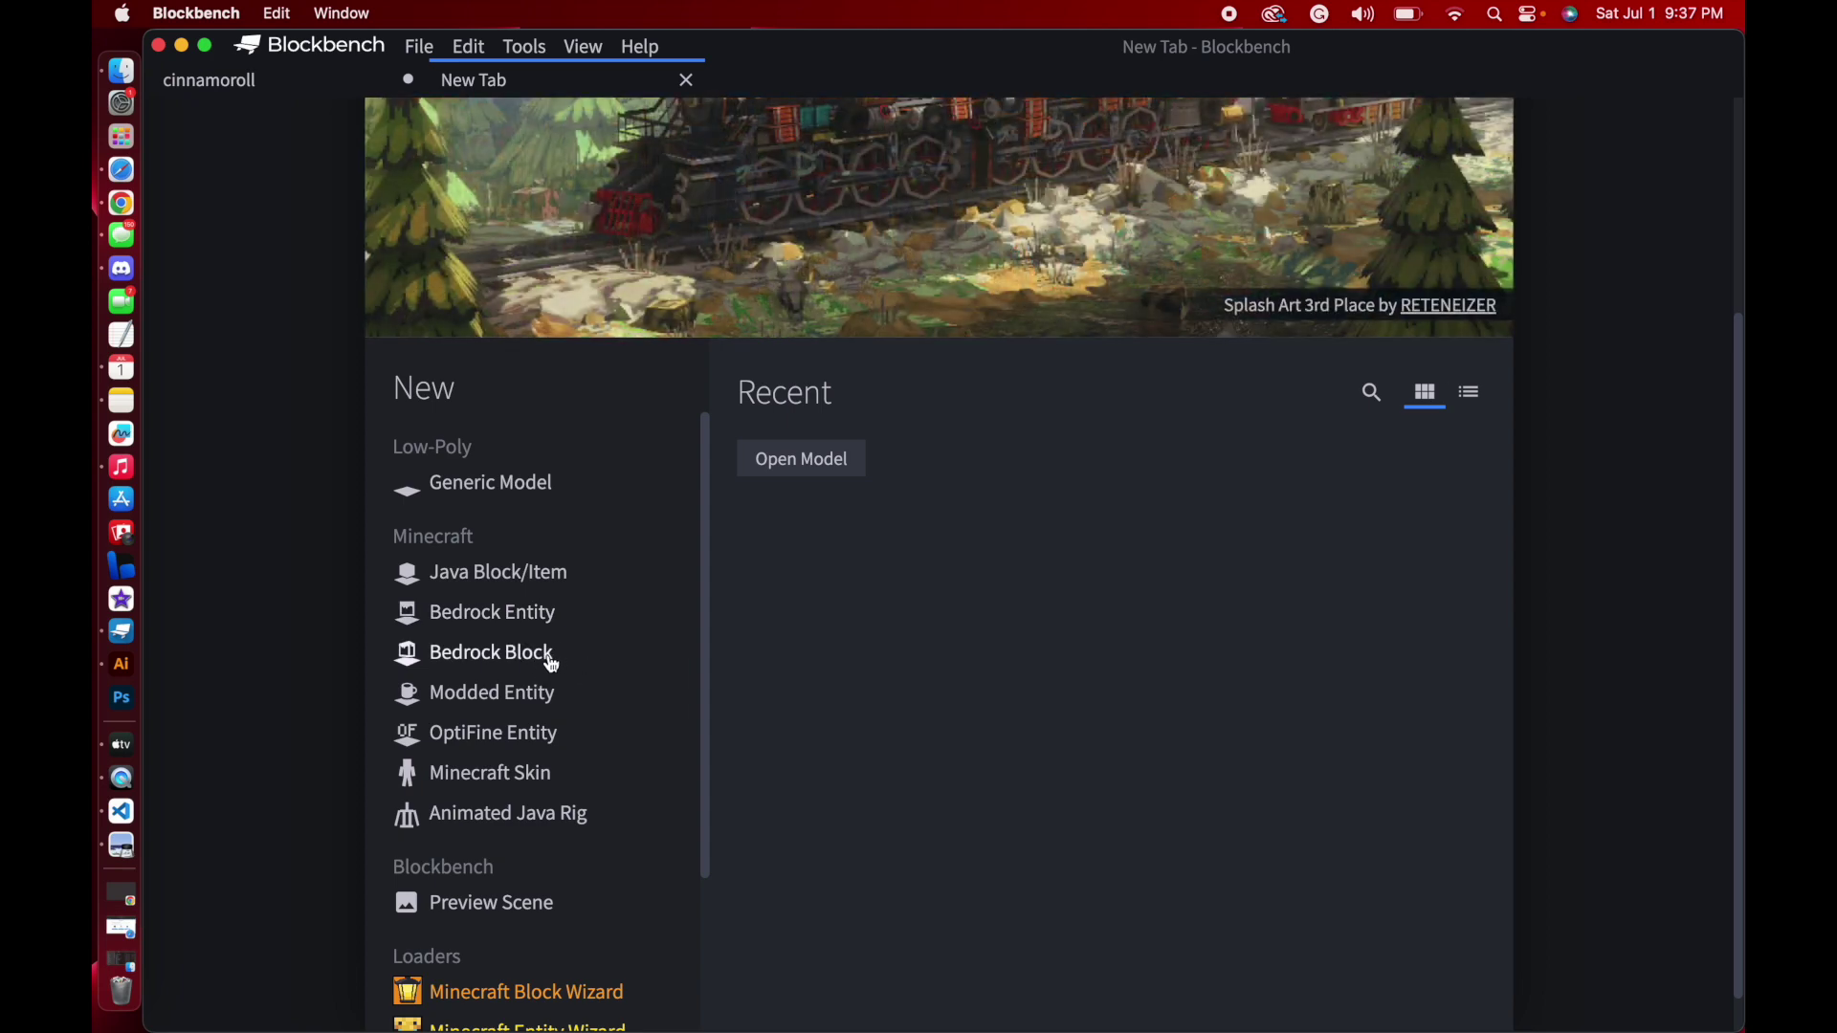
Create a new Bedrock Block project named cinnamrollplush
{"action": "left_click", "coordinate": [552, 661]}
{"action": "left_click", "coordinate": [1105, 998]}
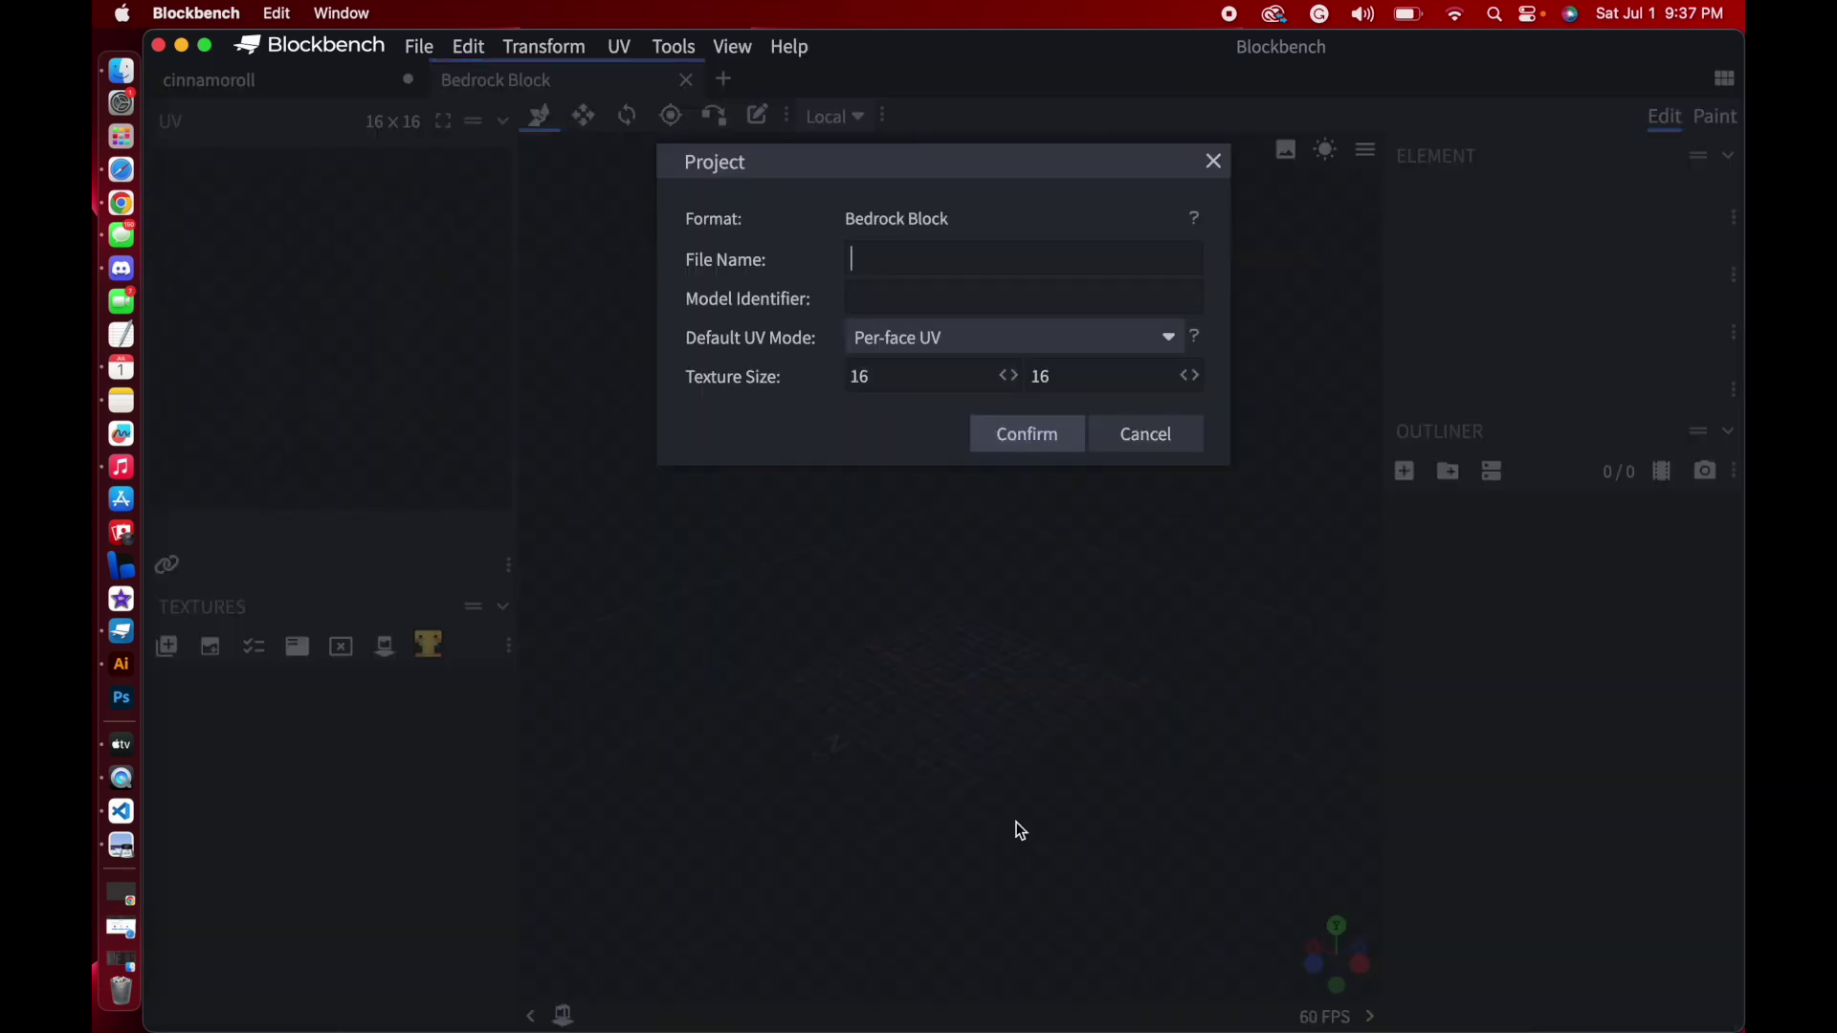
{"action": "type", "text": "cinnamrollplush"}
{"action": "left_click", "coordinate": [1041, 444]}
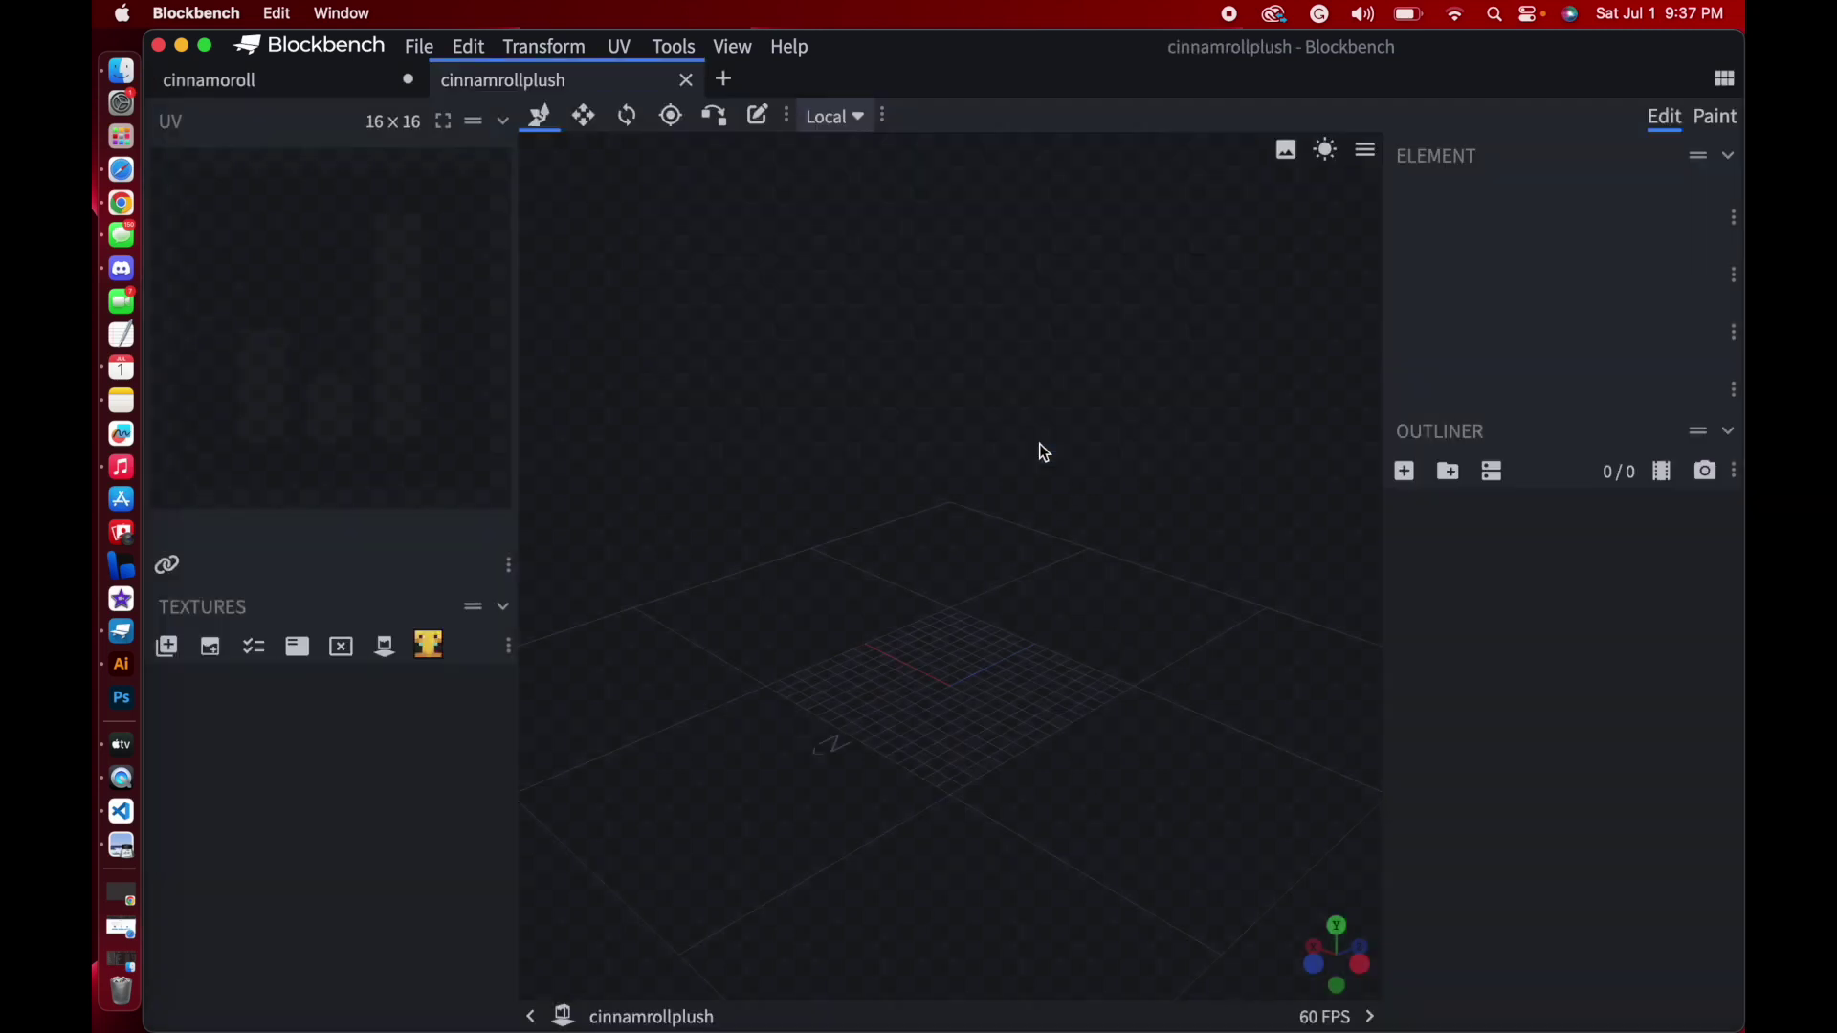
Import the open cinnamoroll project into the new Bedrock project
{"action": "left_click", "coordinate": [415, 48]}
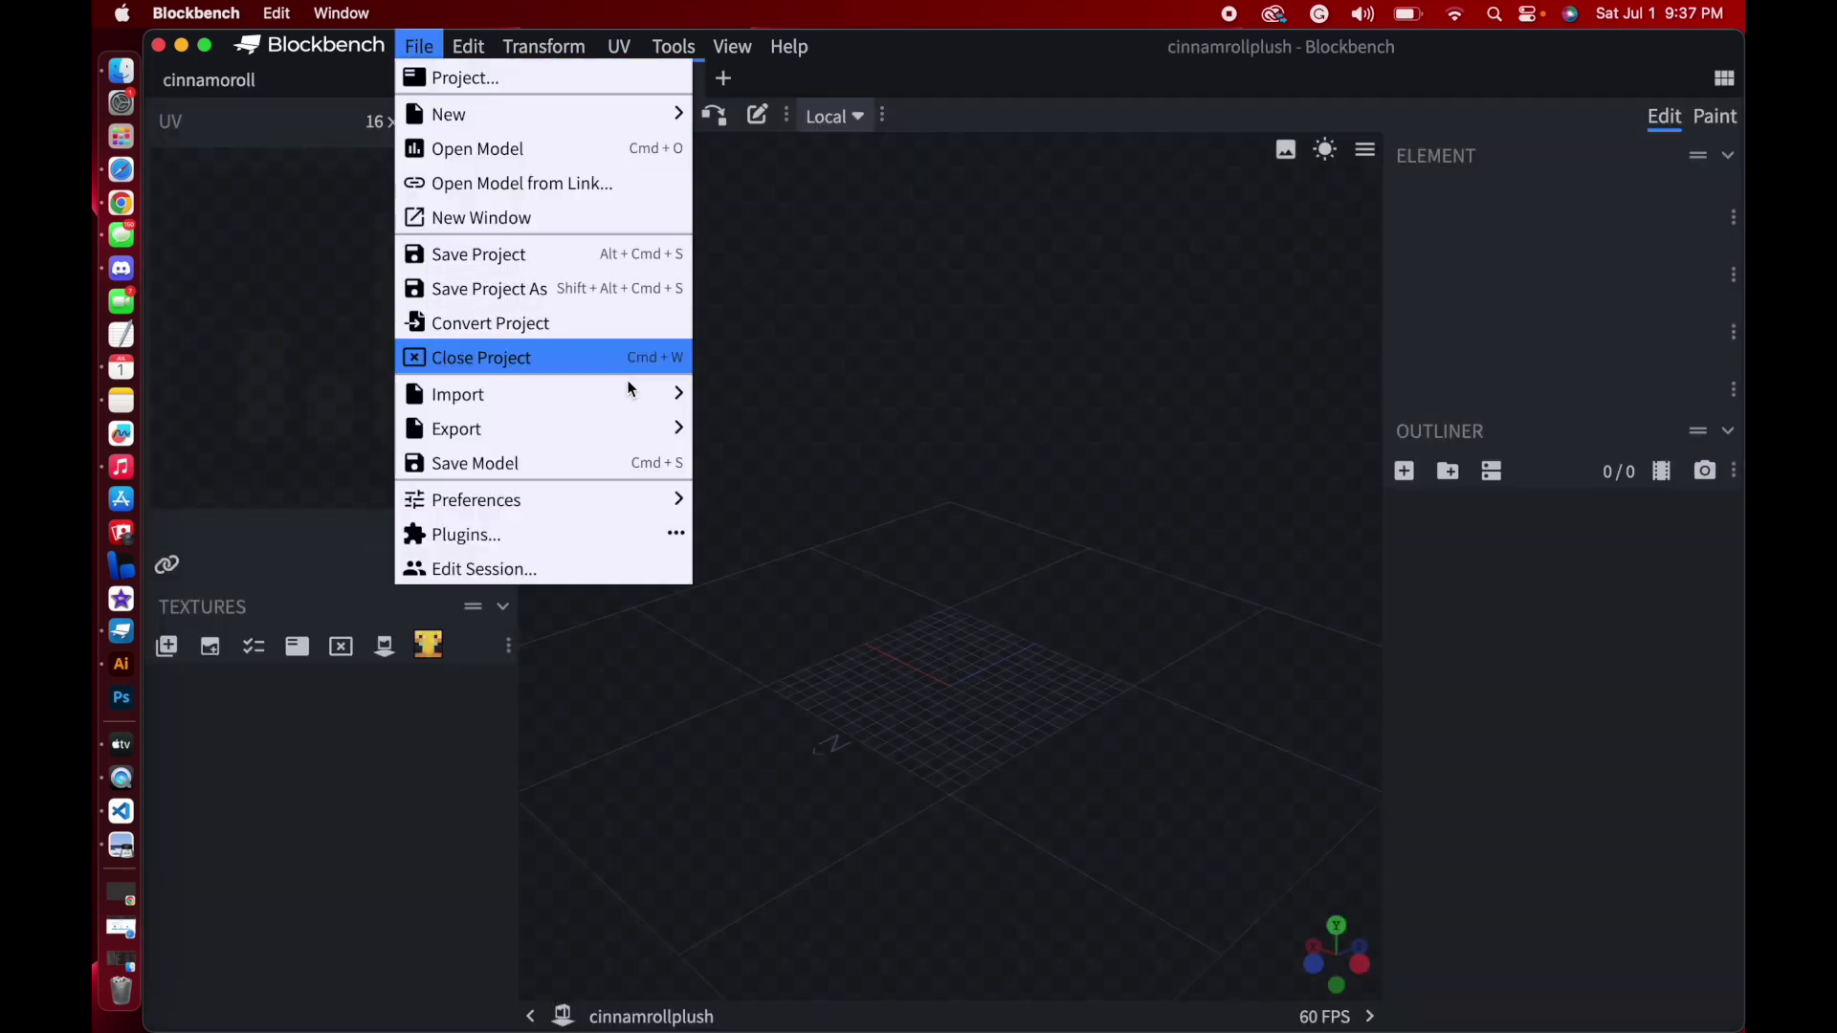
{"action": "mouse_move", "coordinate": [644, 397]}
{"action": "mouse_move", "coordinate": [791, 399]}
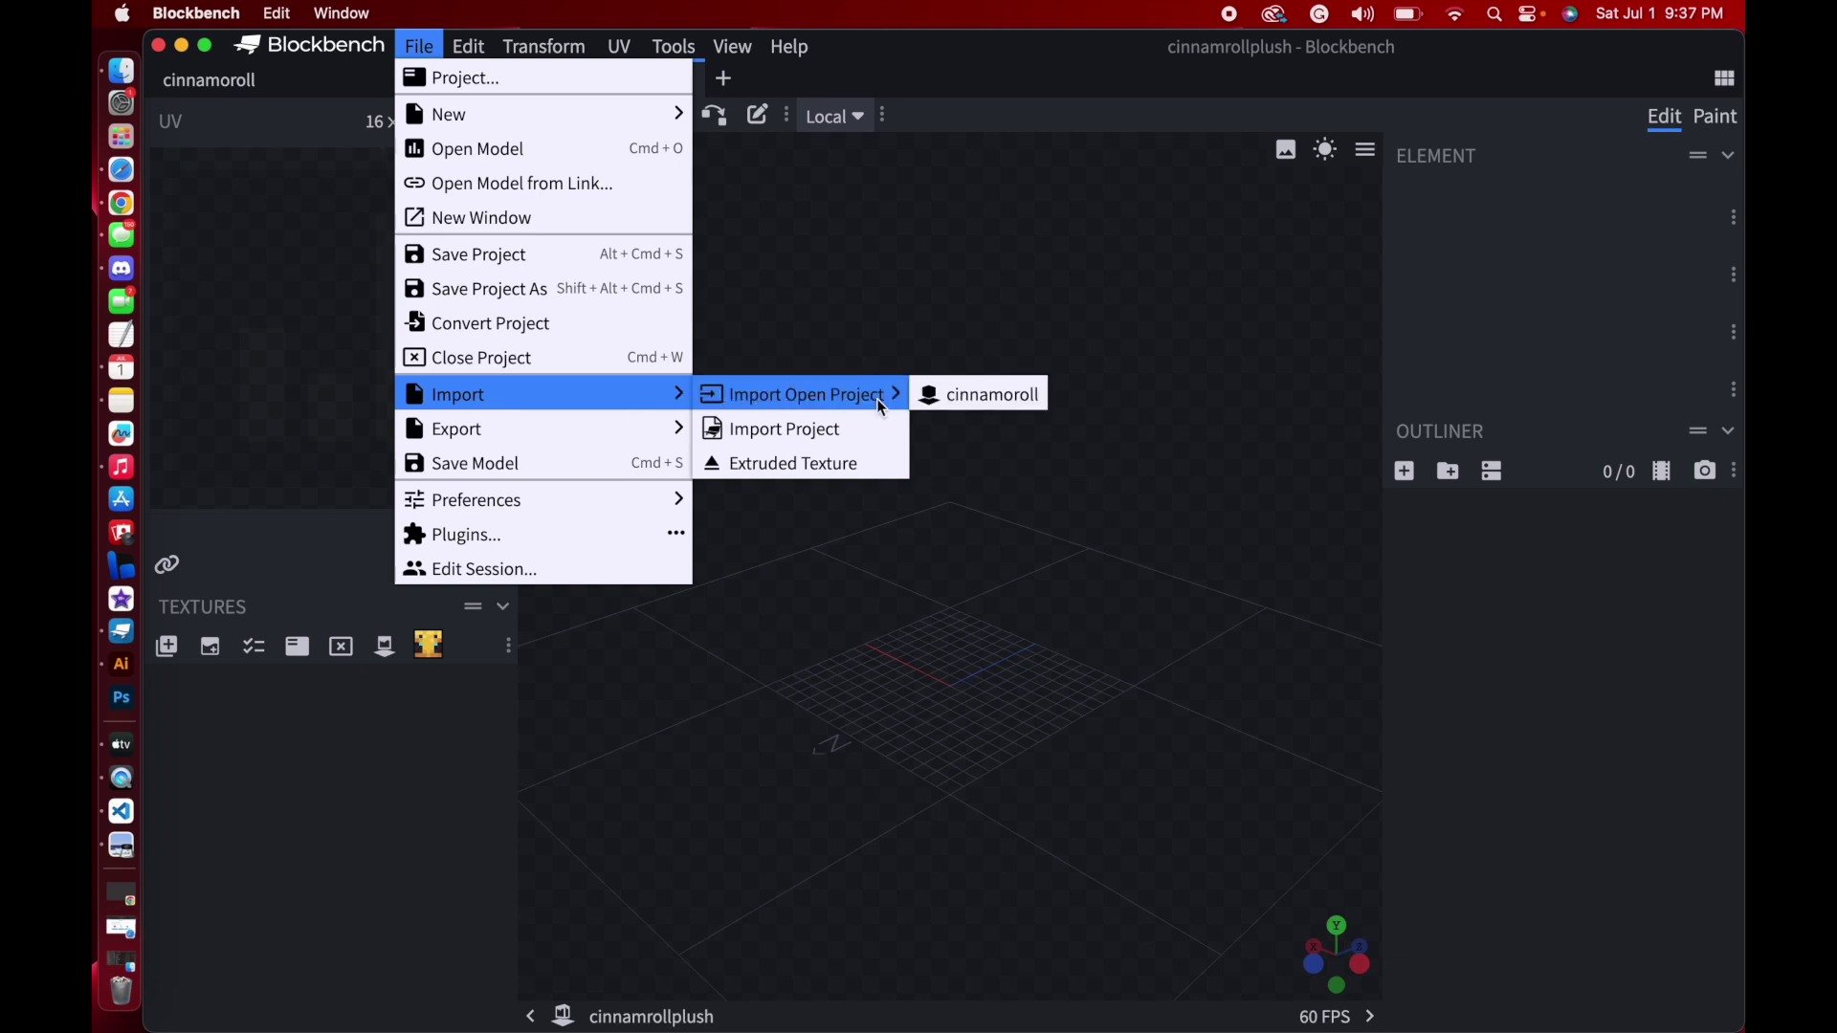
{"action": "left_click", "coordinate": [966, 410]}
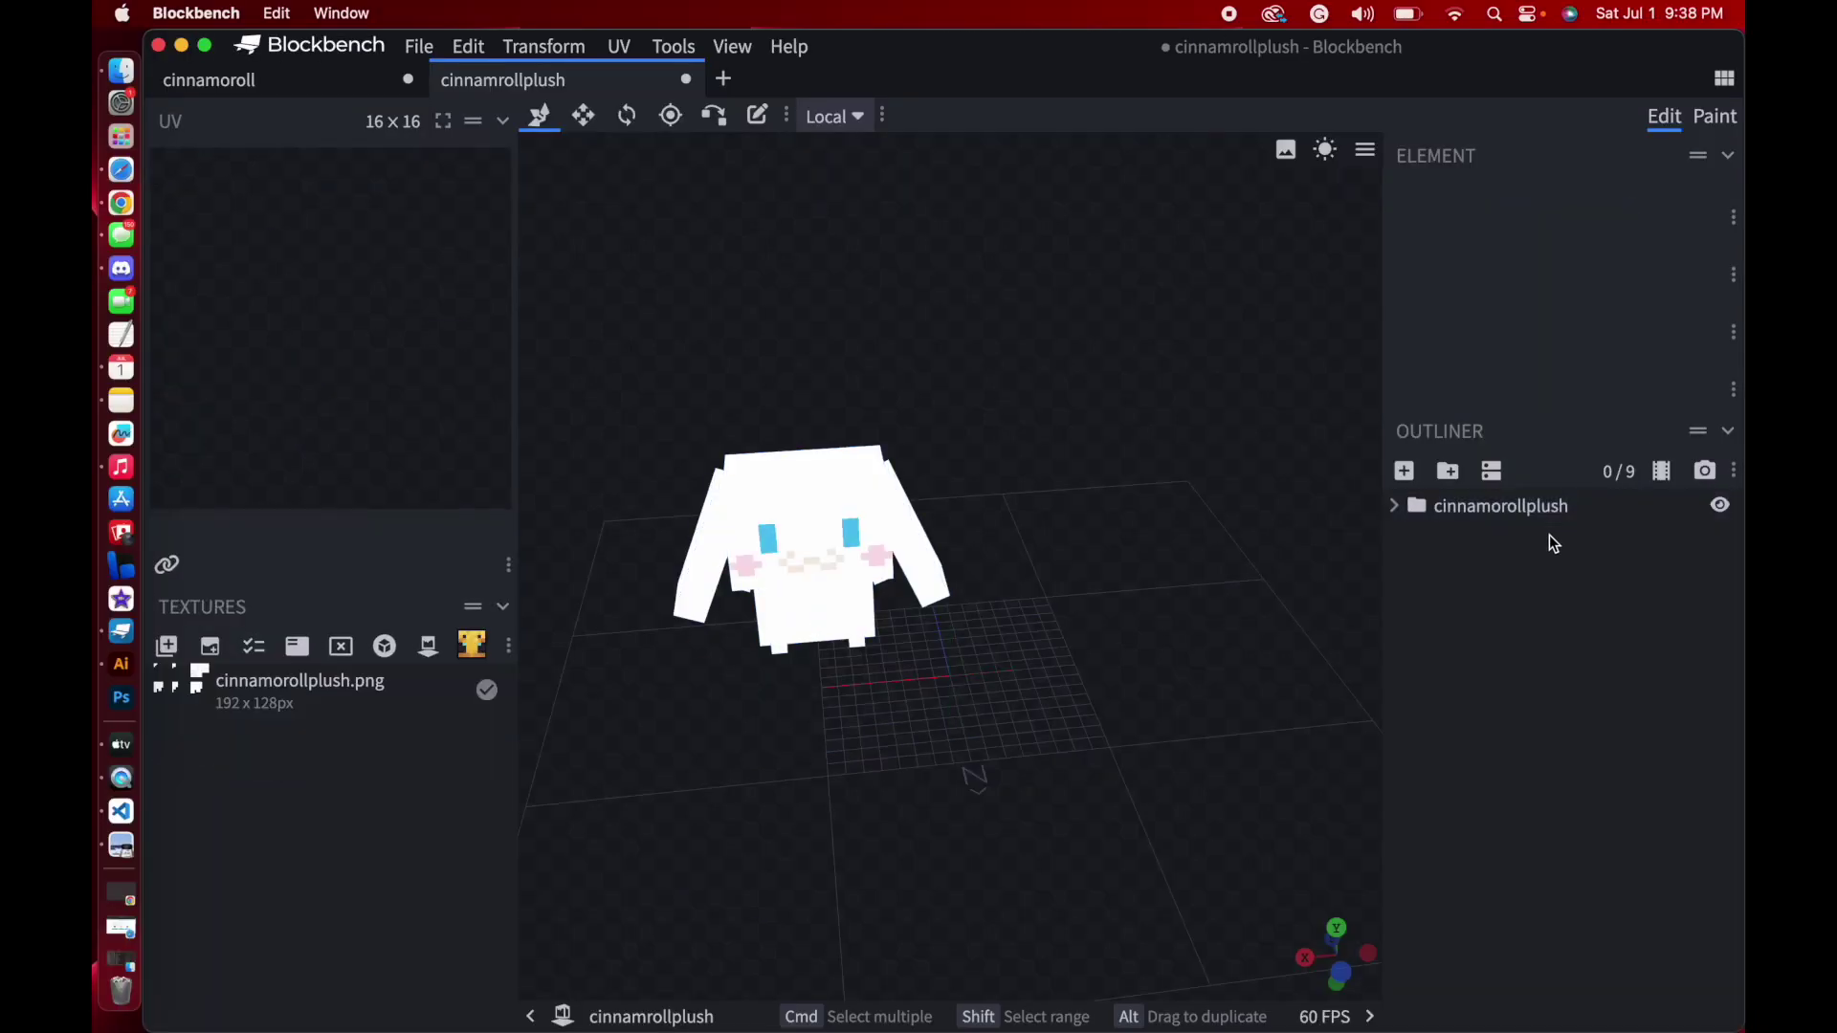
Select the cinnamorollplush group and nudge it right to centre the plush on the grid
{"action": "left_click", "coordinate": [1508, 512]}
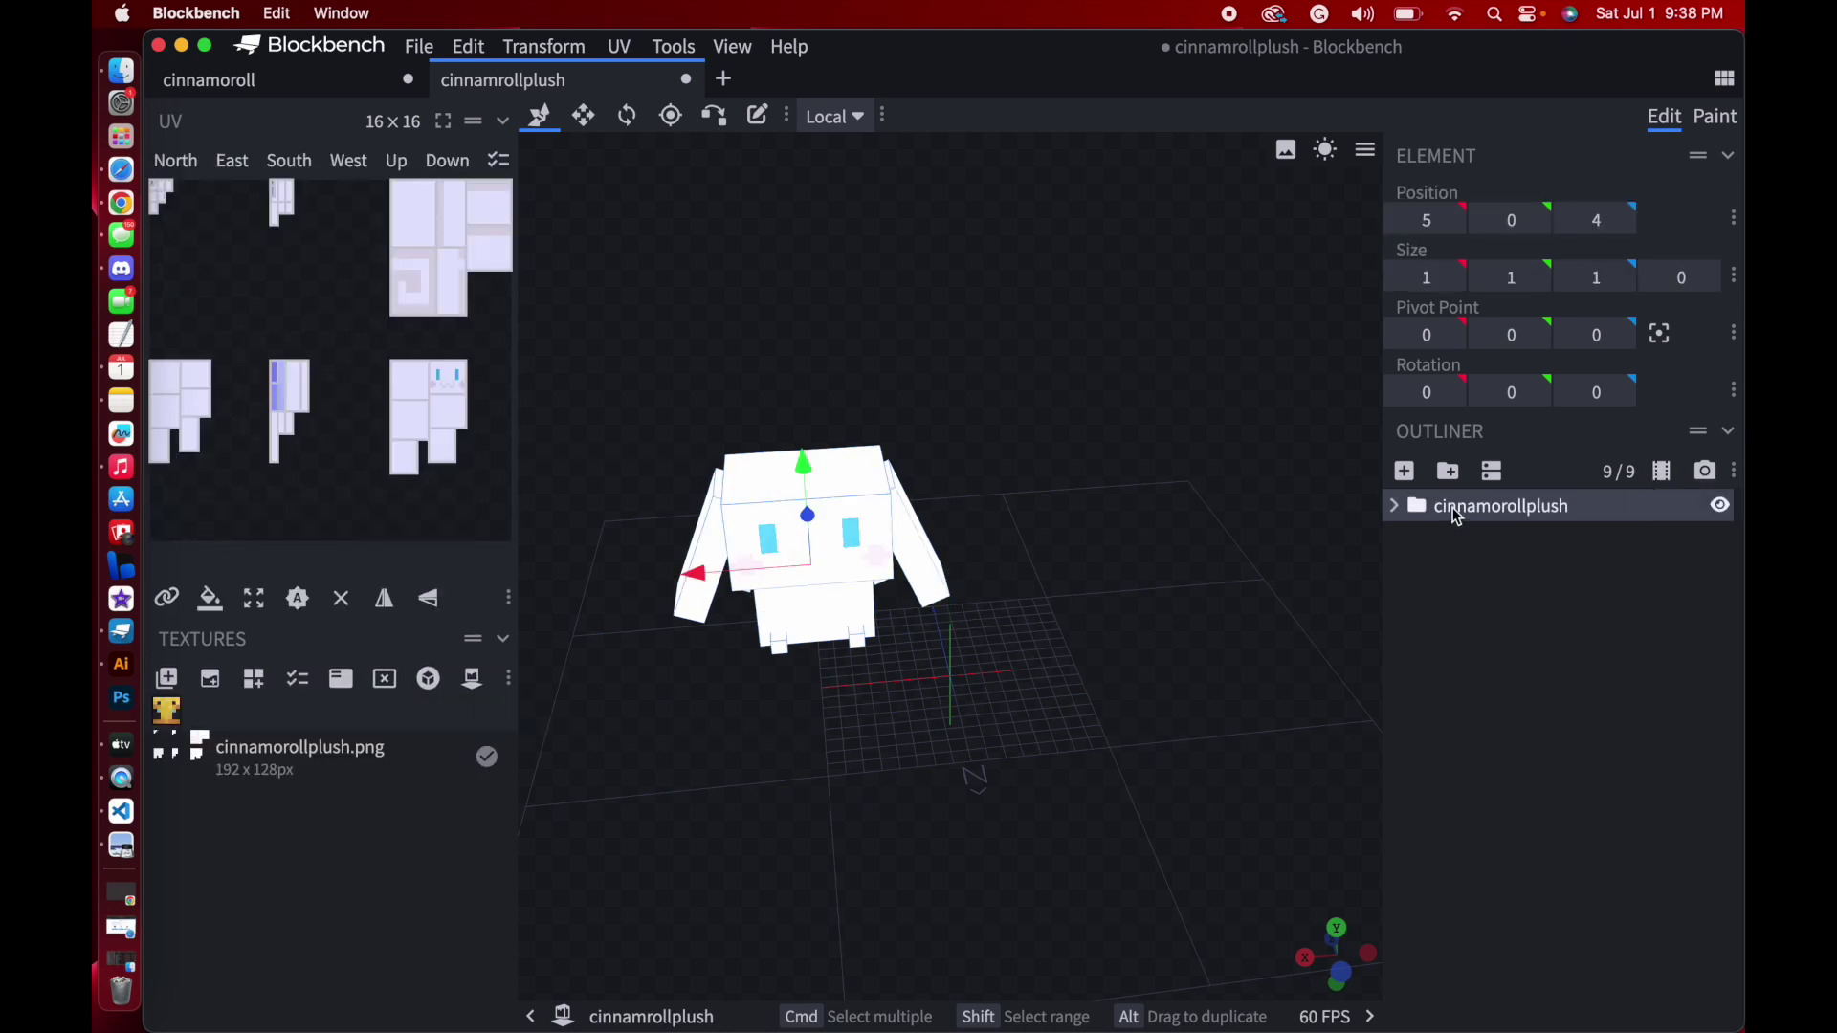
{"action": "key", "text": "Right"}
{"action": "key", "text": "Right"}
{"action": "key", "text": "Right"}
{"action": "key", "text": "Right"}
{"action": "key", "text": "Right"}
{"action": "key", "text": "Right"}
{"action": "key", "text": "Right"}
{"action": "key", "text": "Right"}
{"action": "key", "text": "Right"}
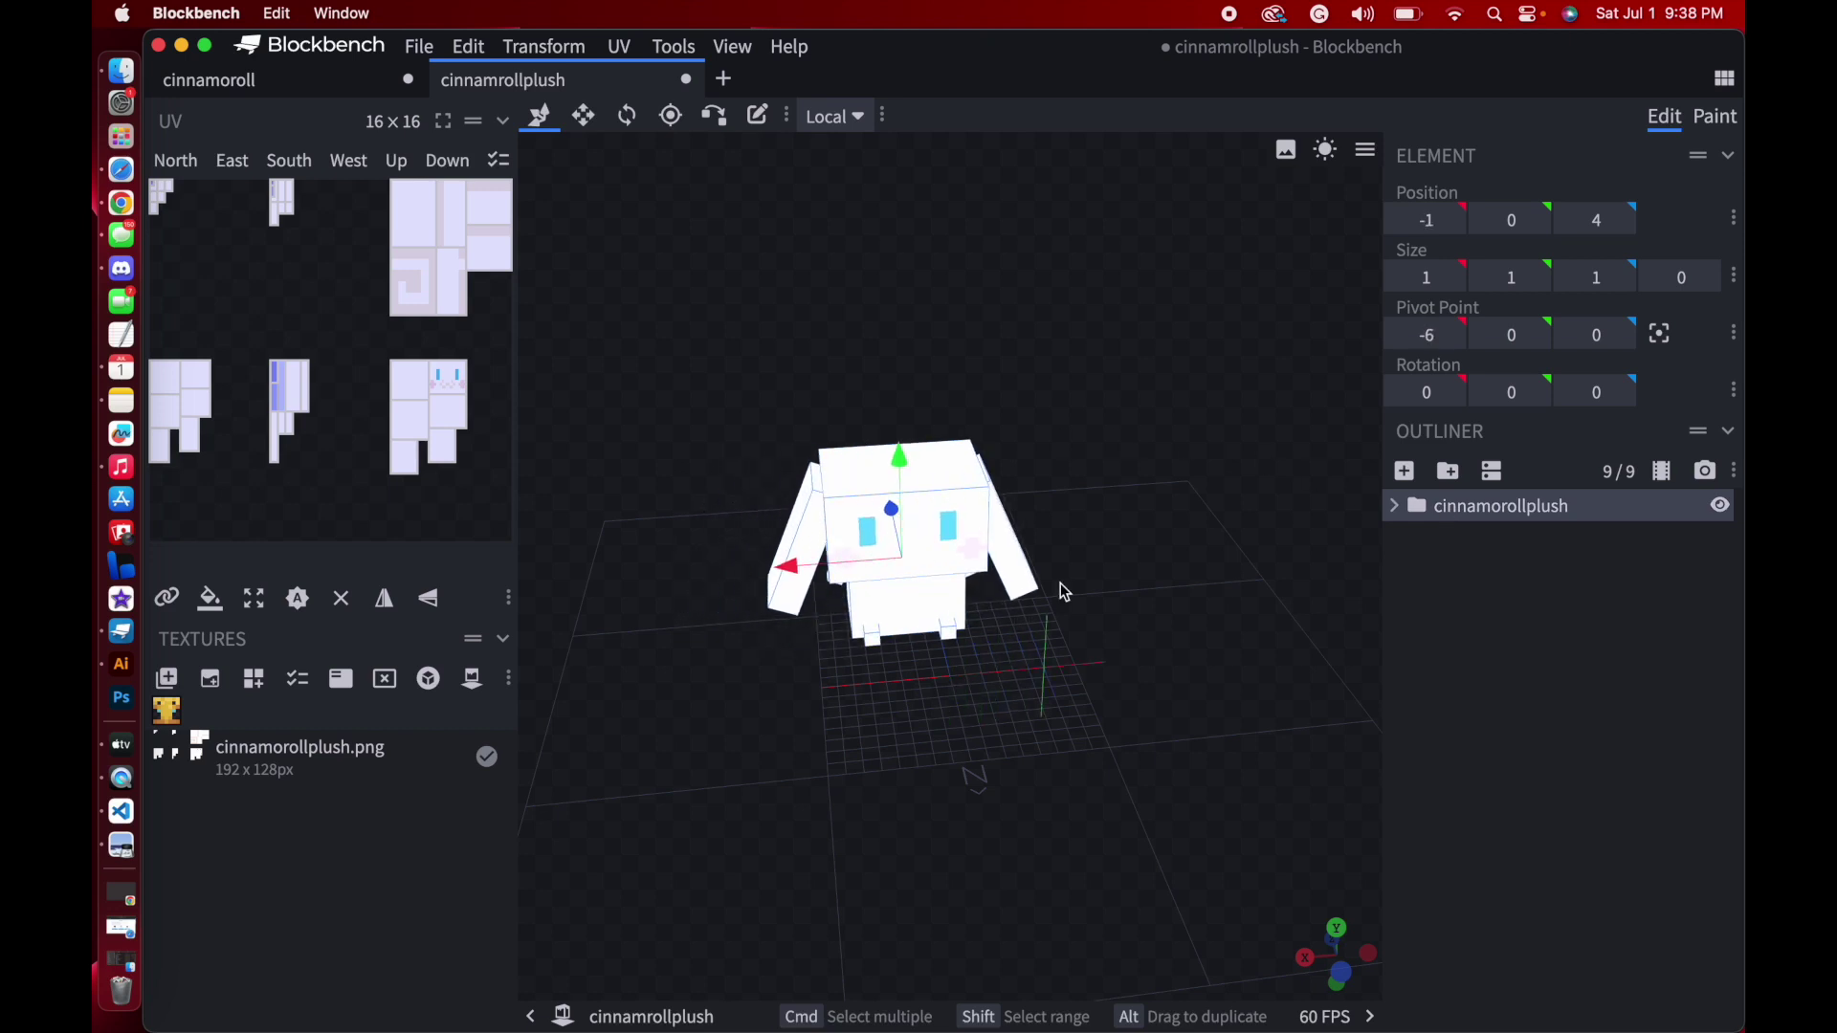
{"action": "left_click_drag", "start_coordinate": [1066, 593], "coordinate": [1267, 723]}
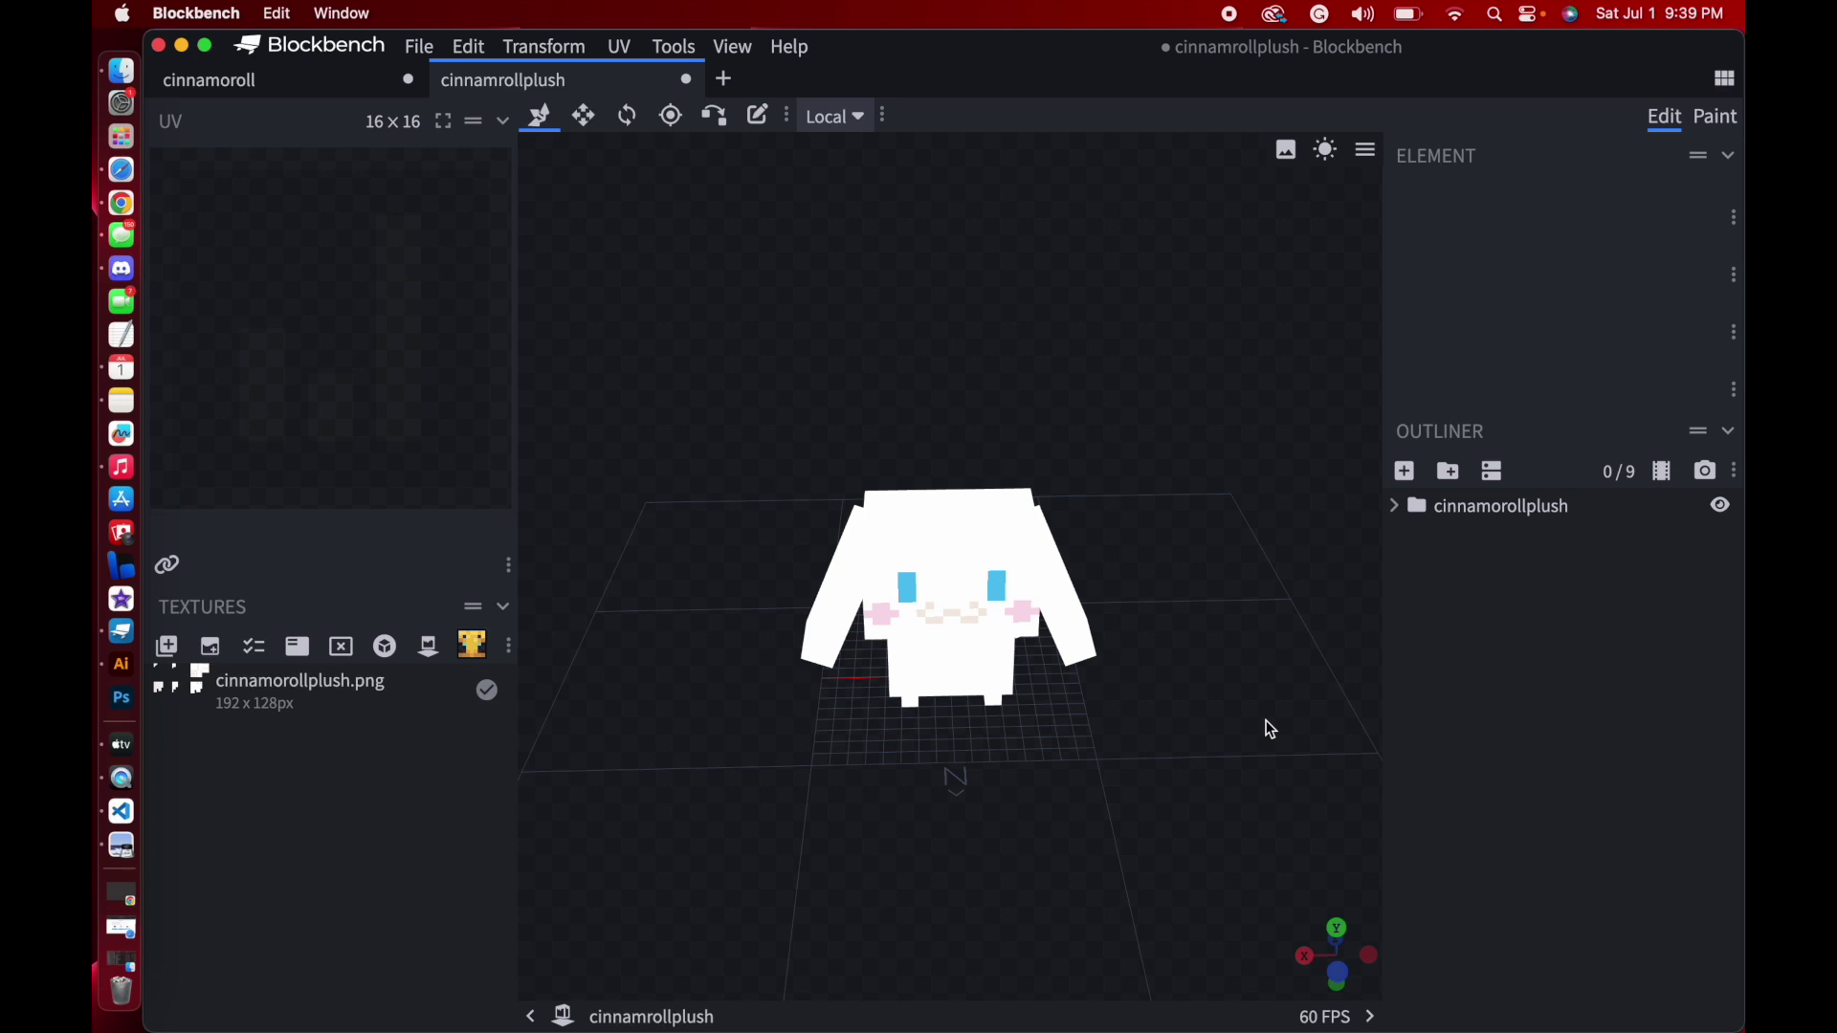
{"action": "left_click_drag", "start_coordinate": [1273, 730], "coordinate": [1254, 709]}
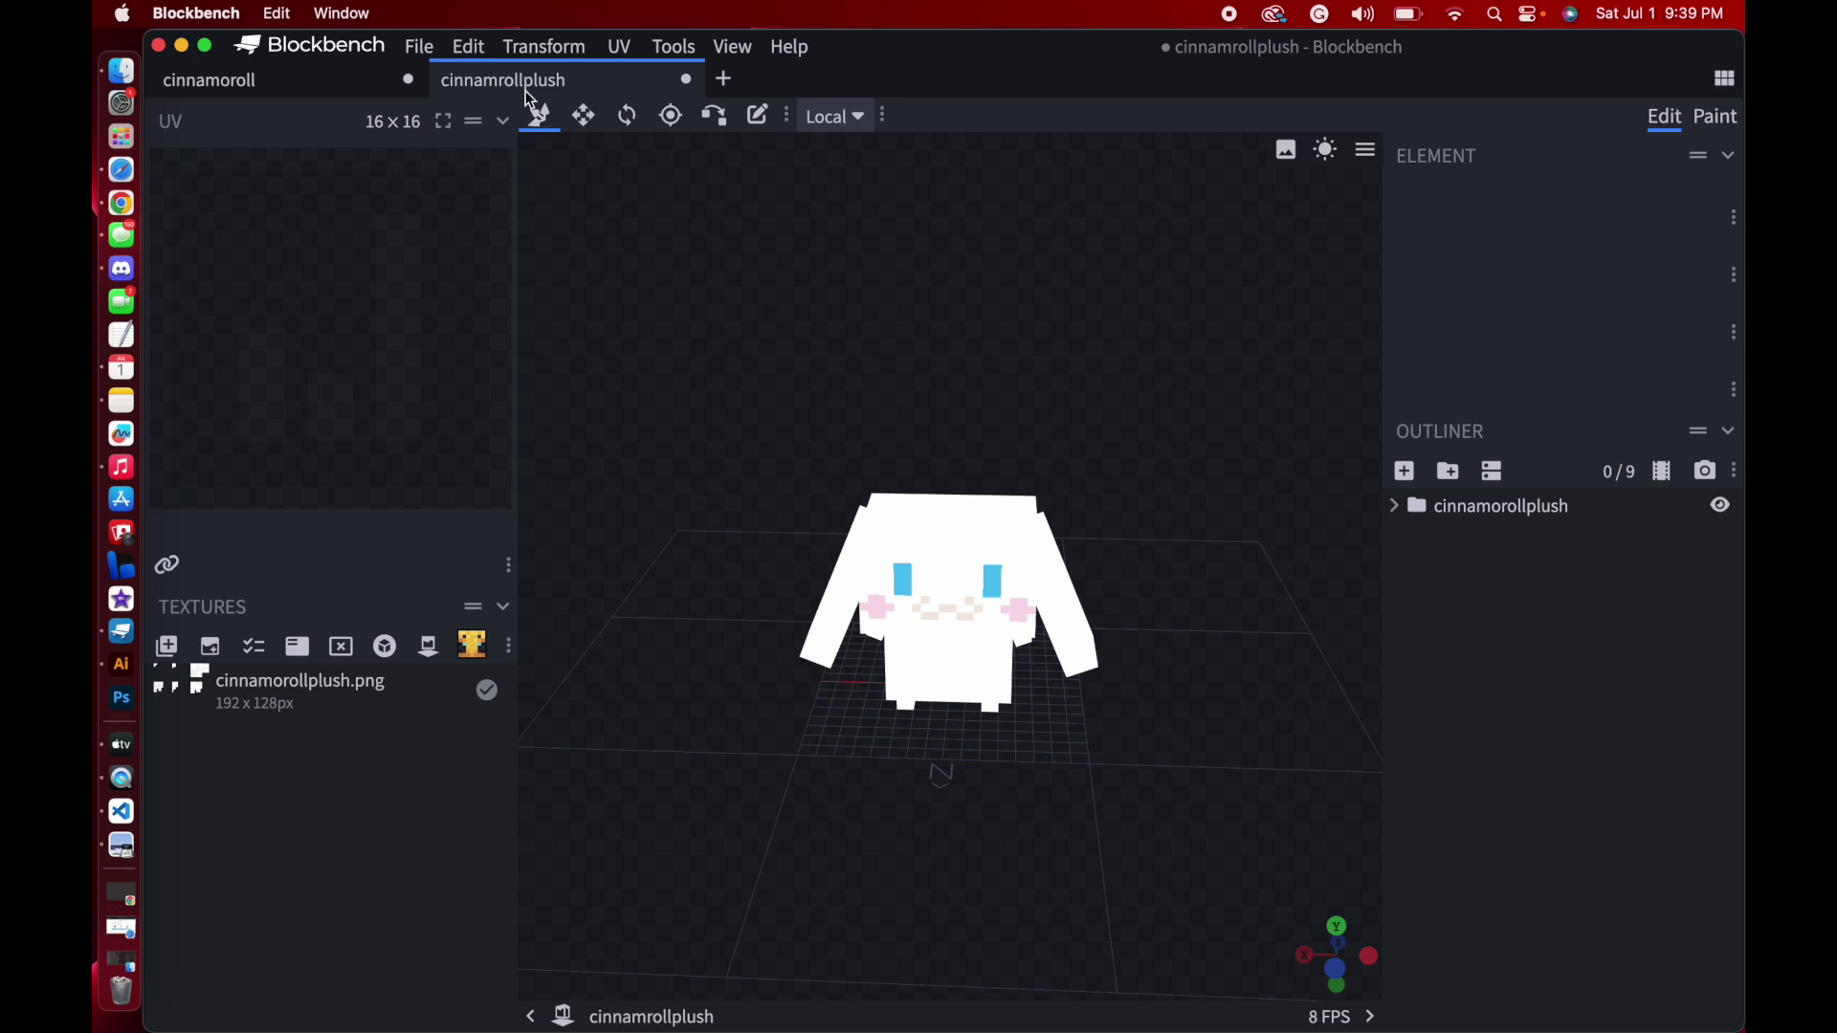
Export the plush as Bedrock geometry cinnamorollplush.geo.json into the mcpe folder beside the texture
{"action": "left_click", "coordinate": [407, 46]}
{"action": "mouse_move", "coordinate": [532, 428]}
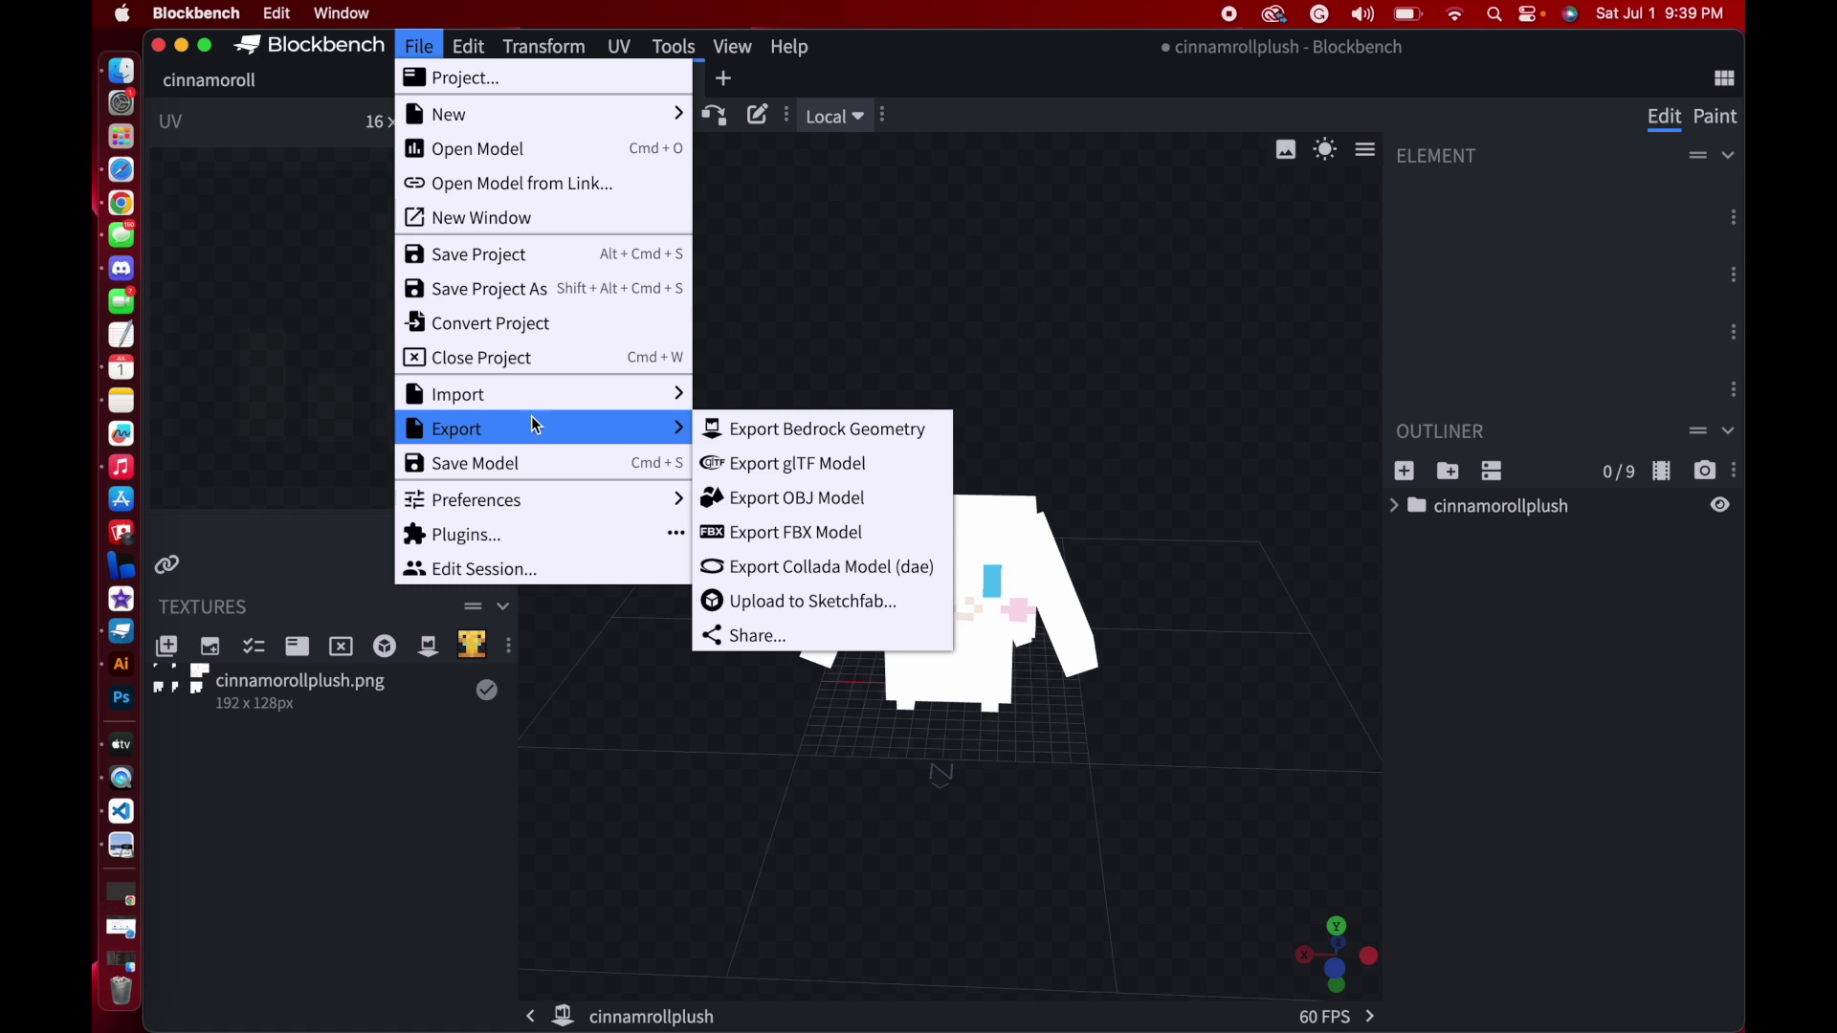
{"action": "left_click", "coordinate": [785, 425]}
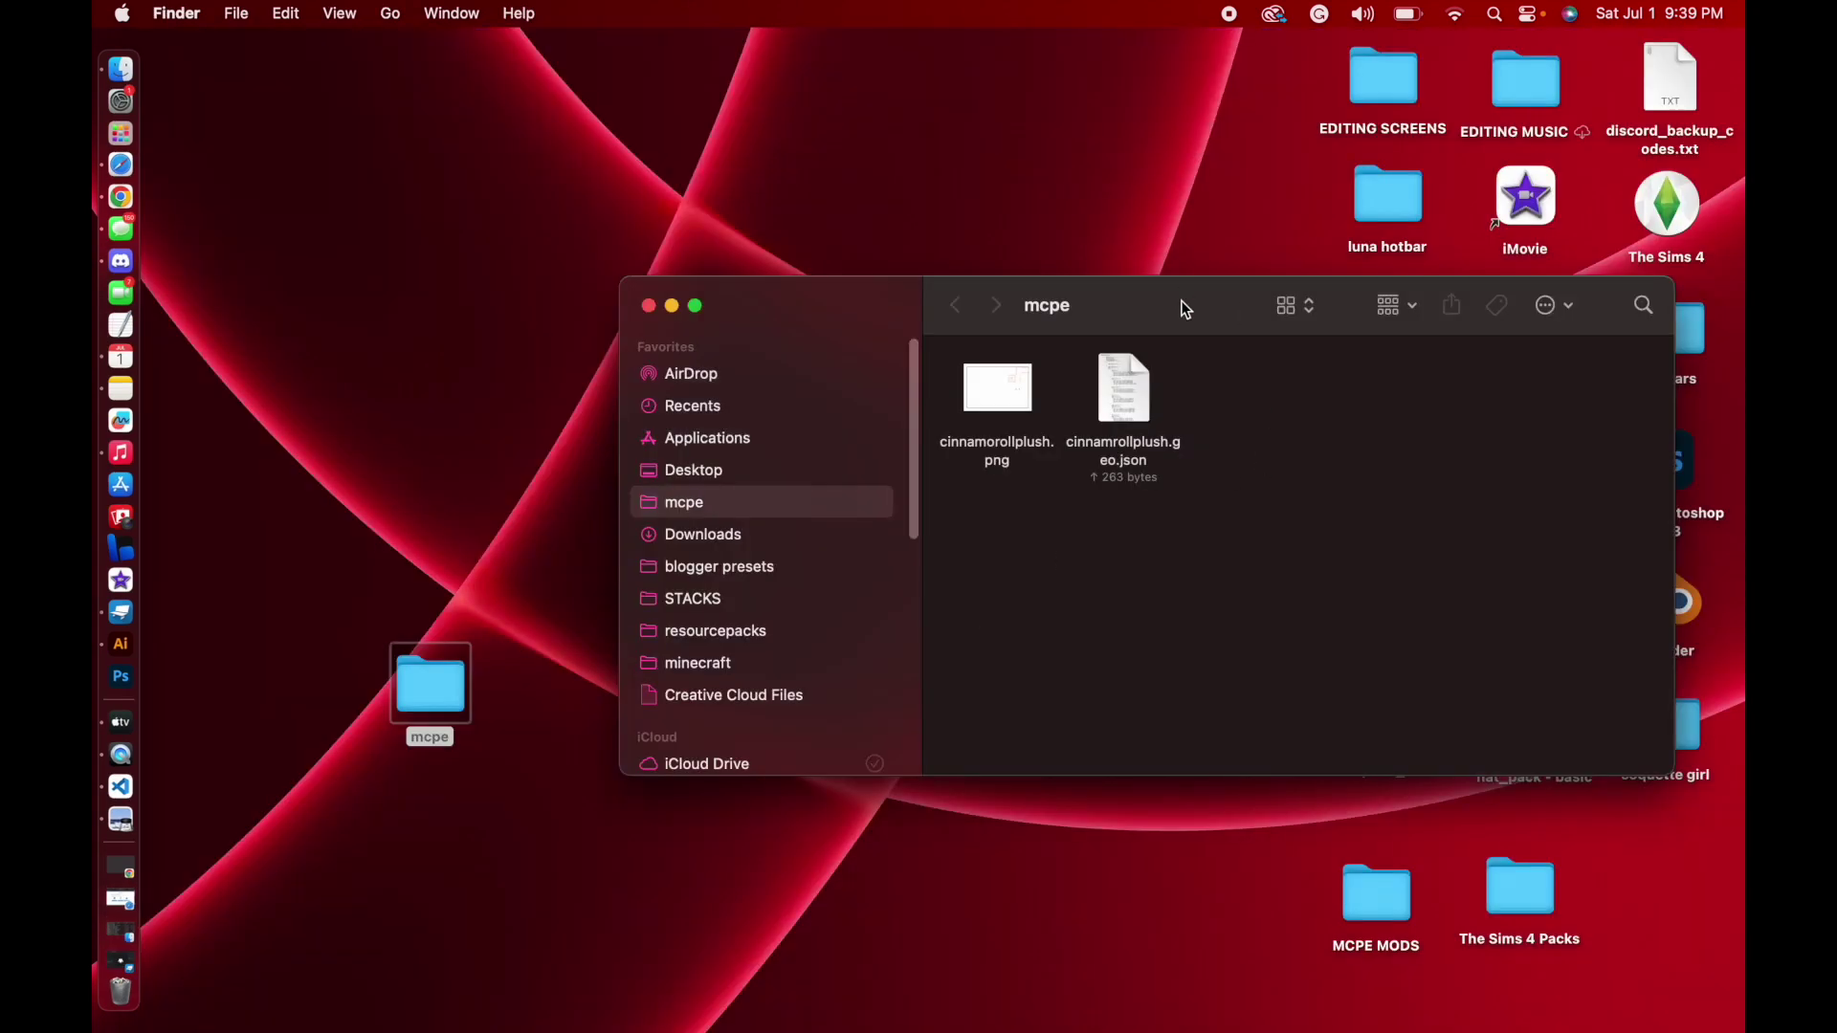
{"action": "left_click_drag", "start_coordinate": [1182, 302], "coordinate": [844, 178]}
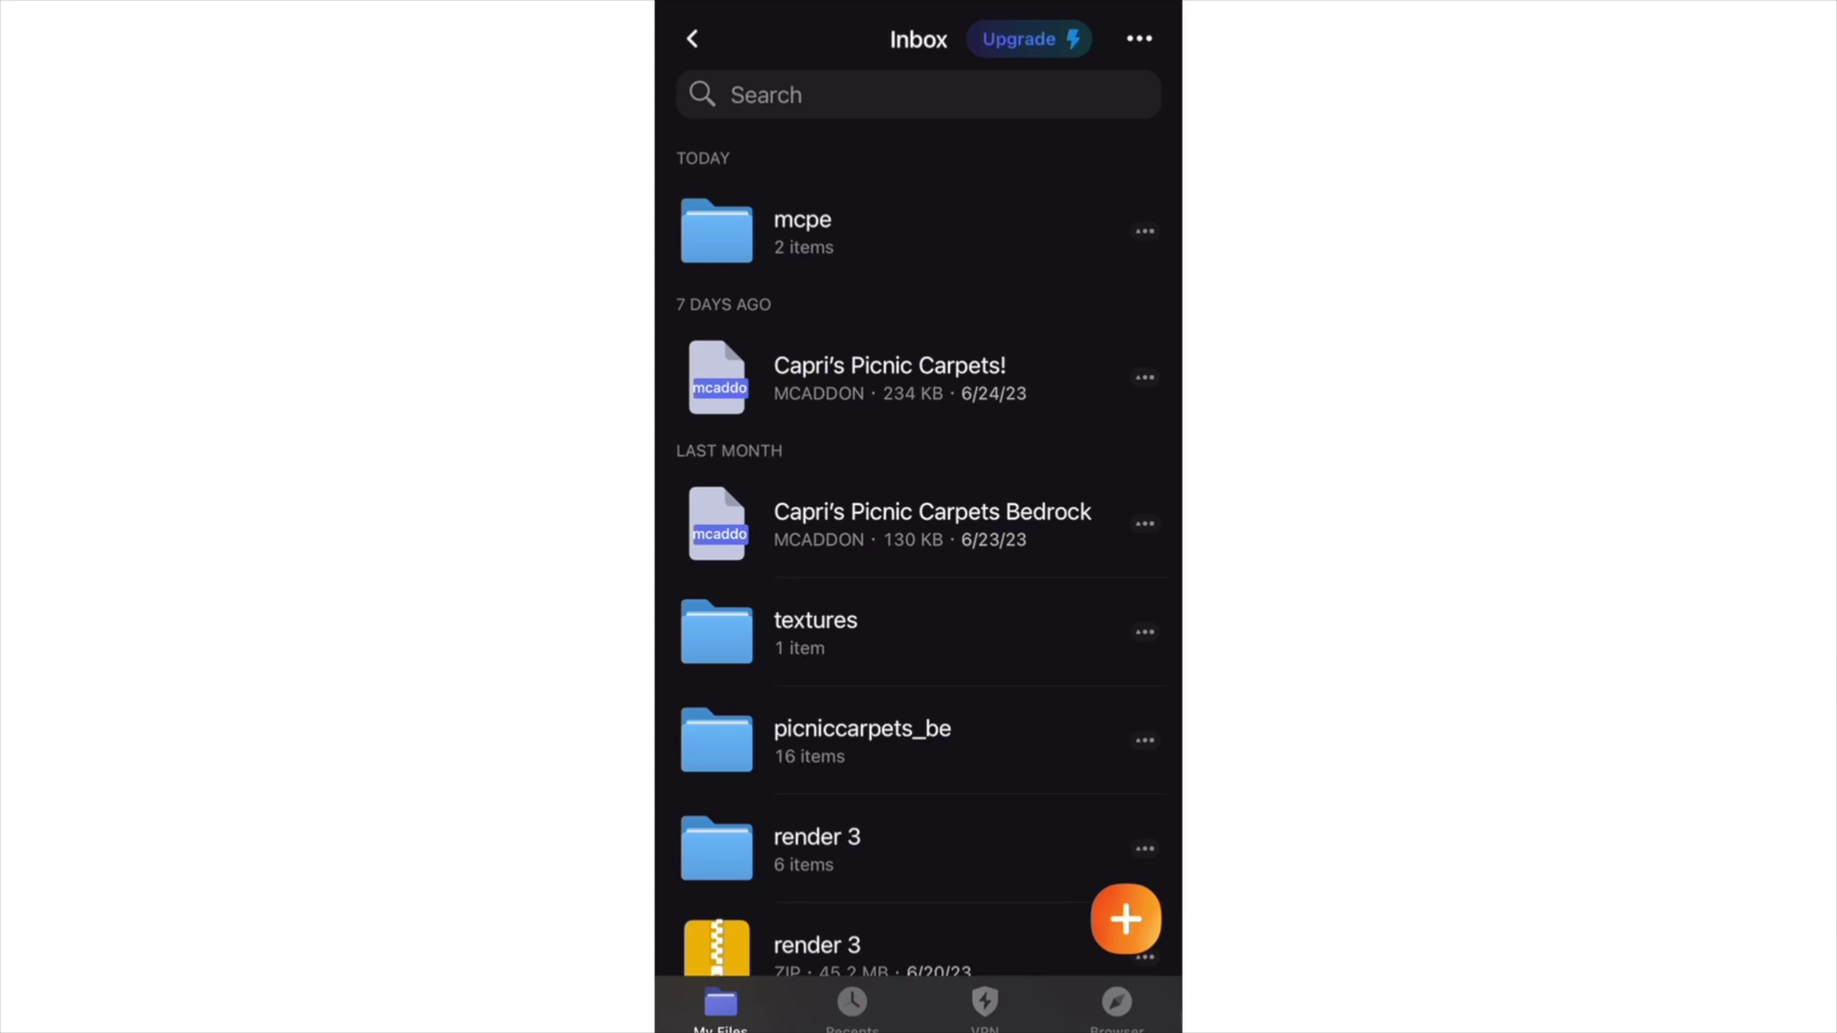
Open the mcpe folder in the Documents Inbox to see the geometry and PNG files
{"action": "left_click", "coordinate": [804, 231]}
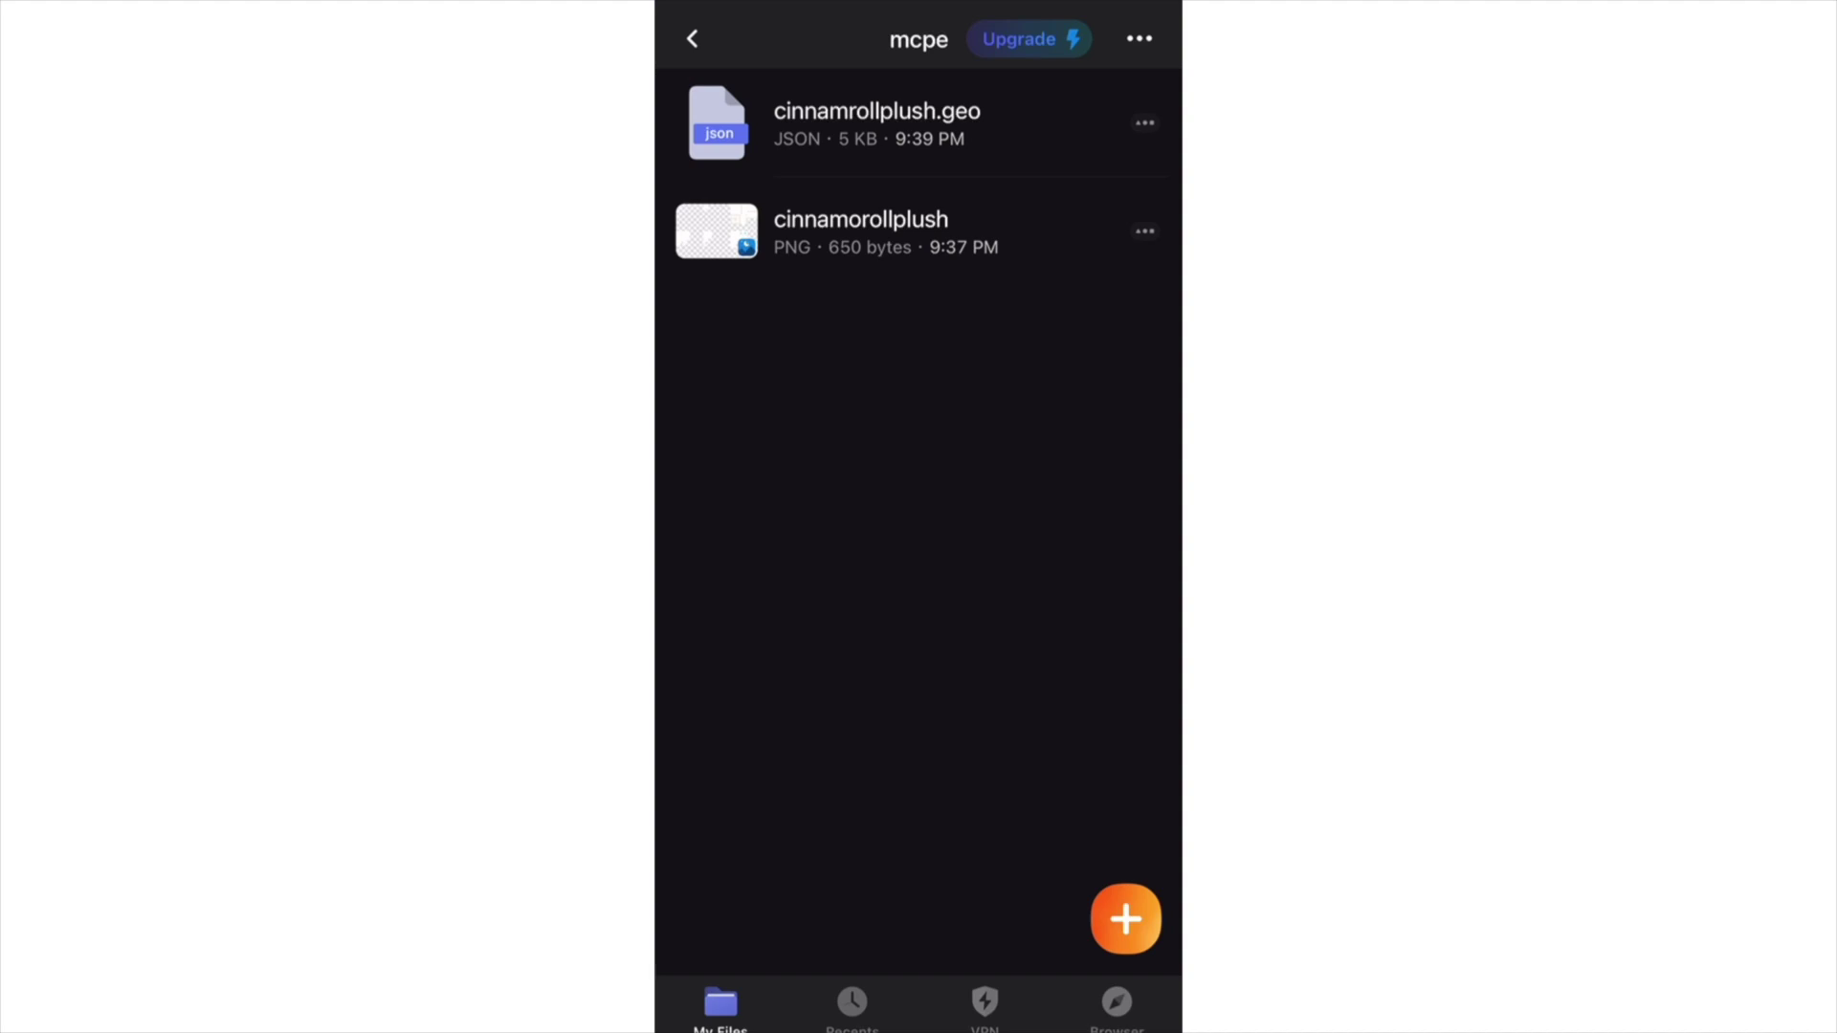
{"action": "scroll", "coordinate": [919, 479], "scroll_direction": "up", "scroll_amount": 2}
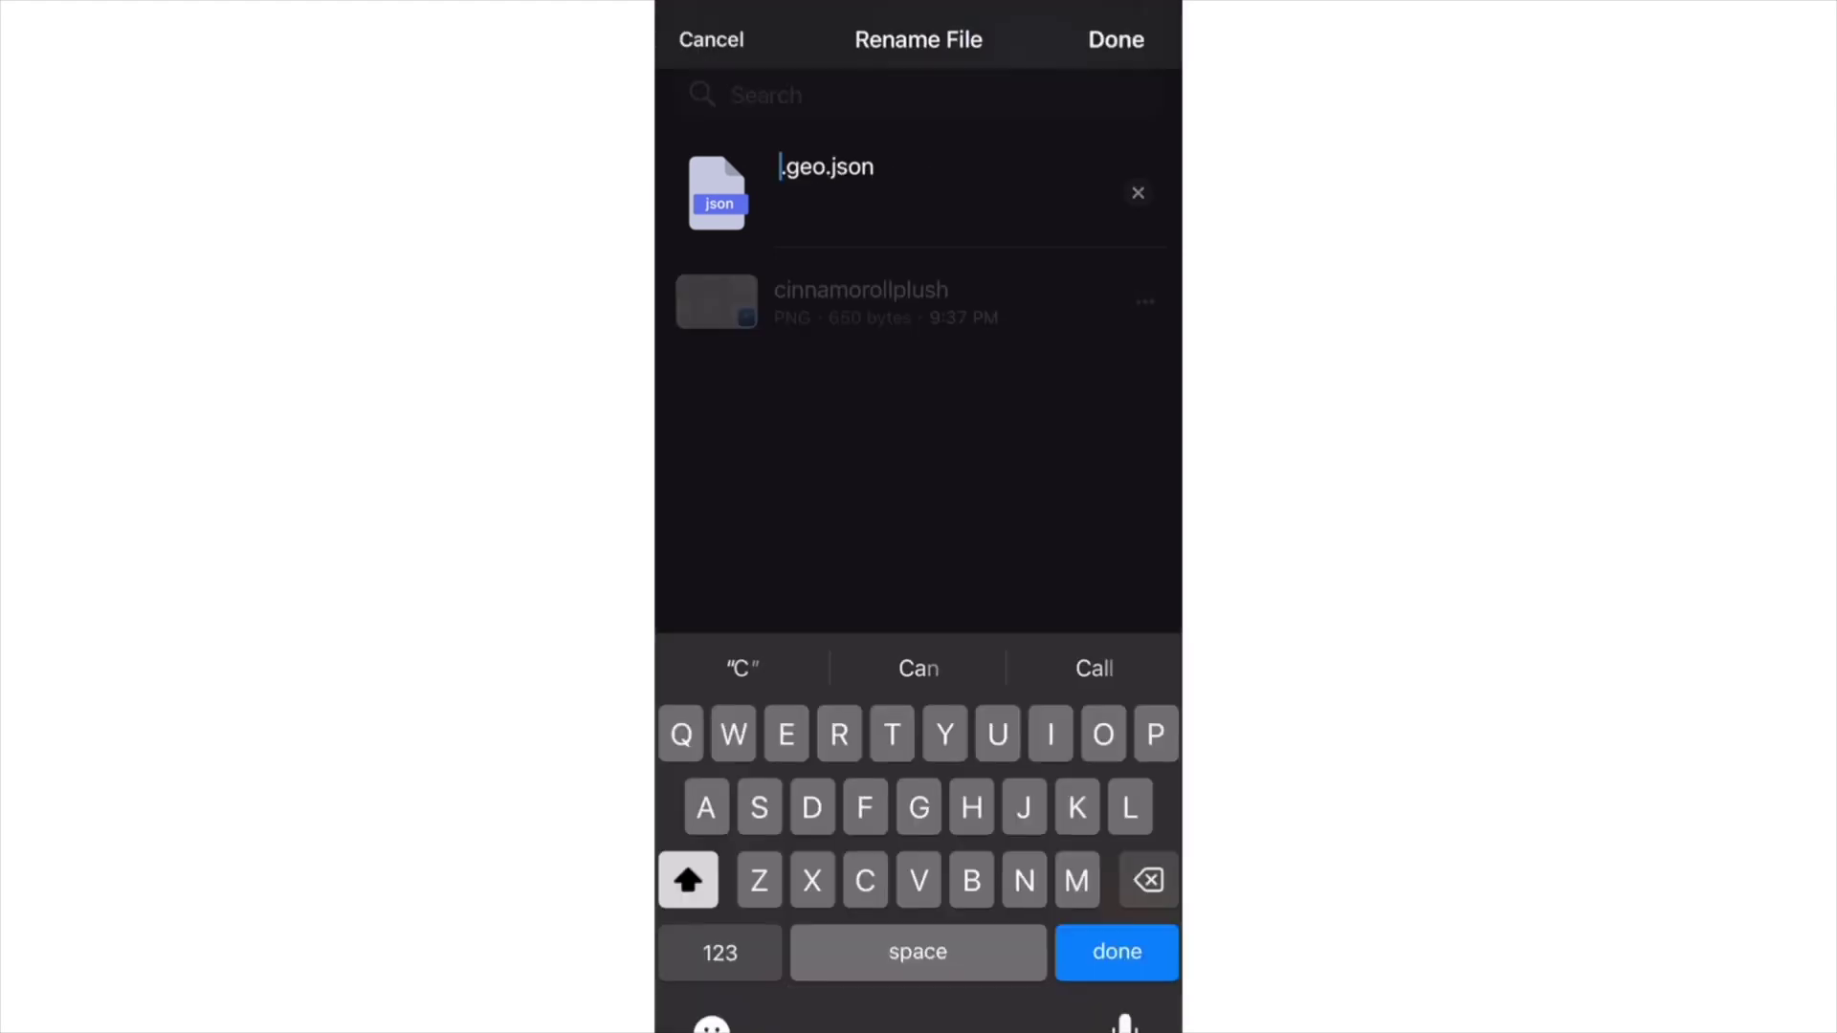
Rename the geometry file to cinnamorollplush.geo.json so it matches the texture name
{"action": "type", "text": "cinna"}
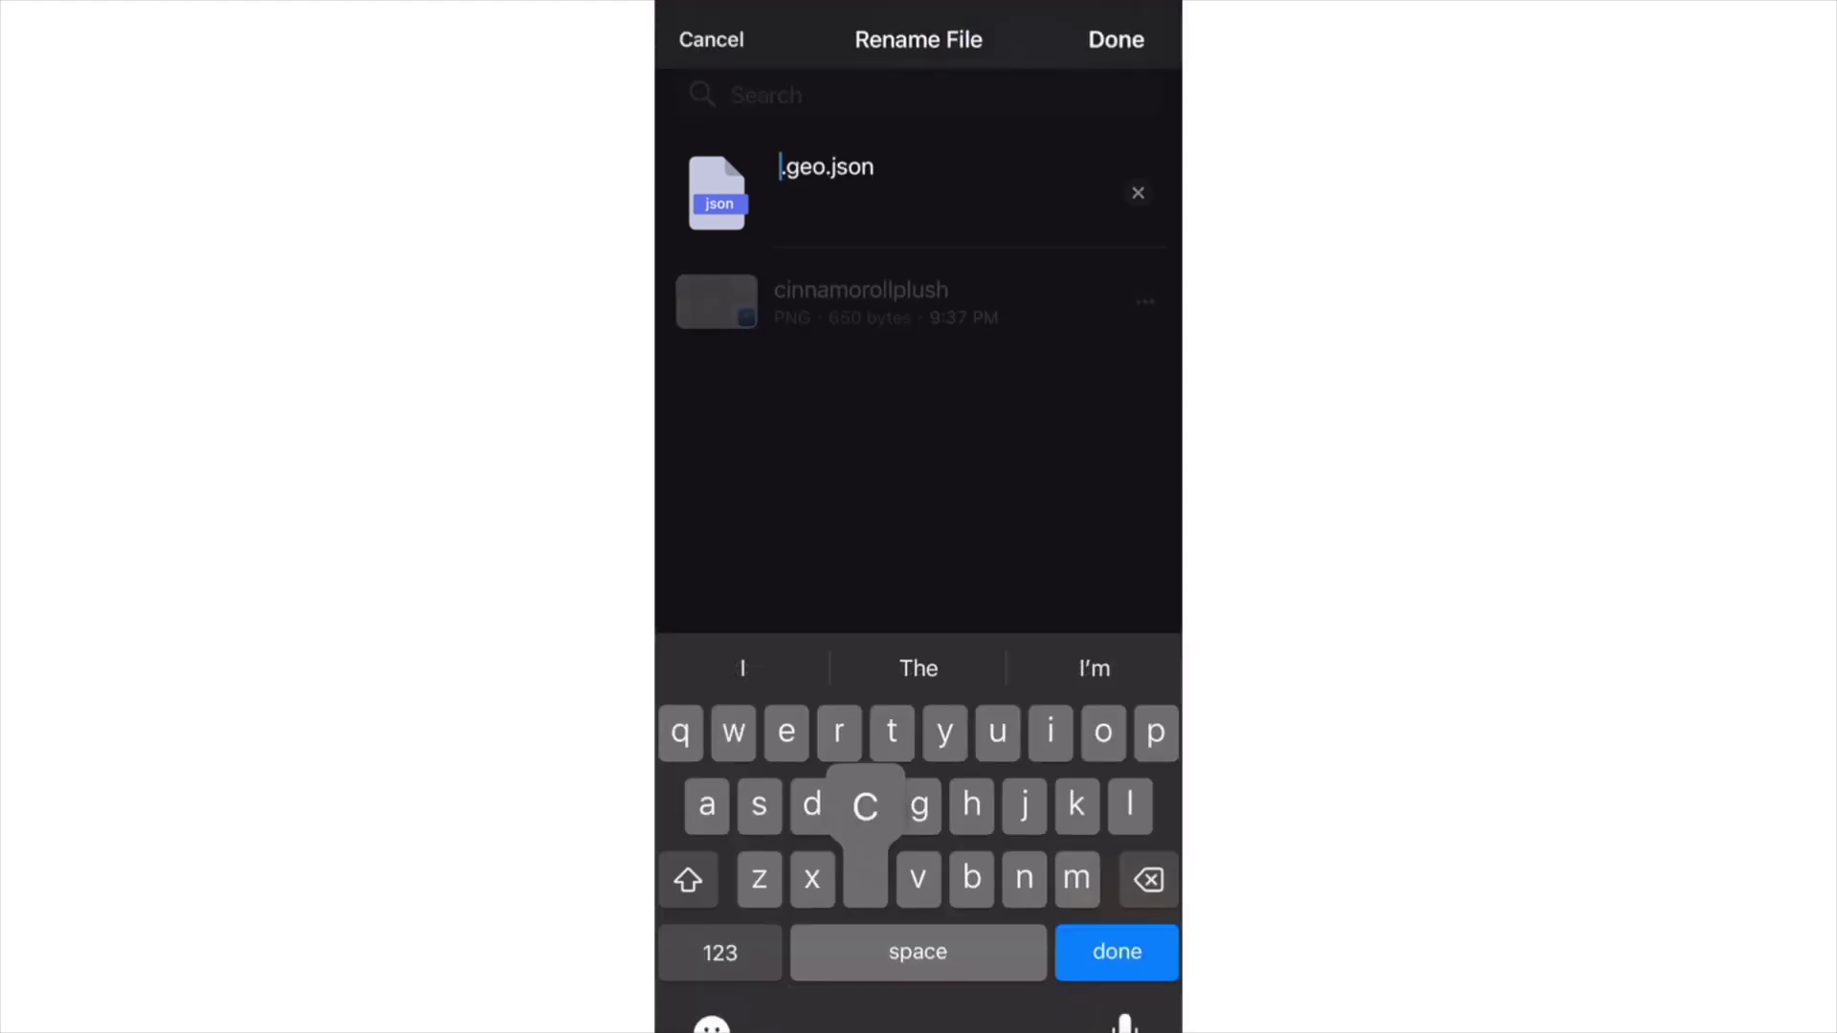
{"action": "type", "text": "mr.geo"}
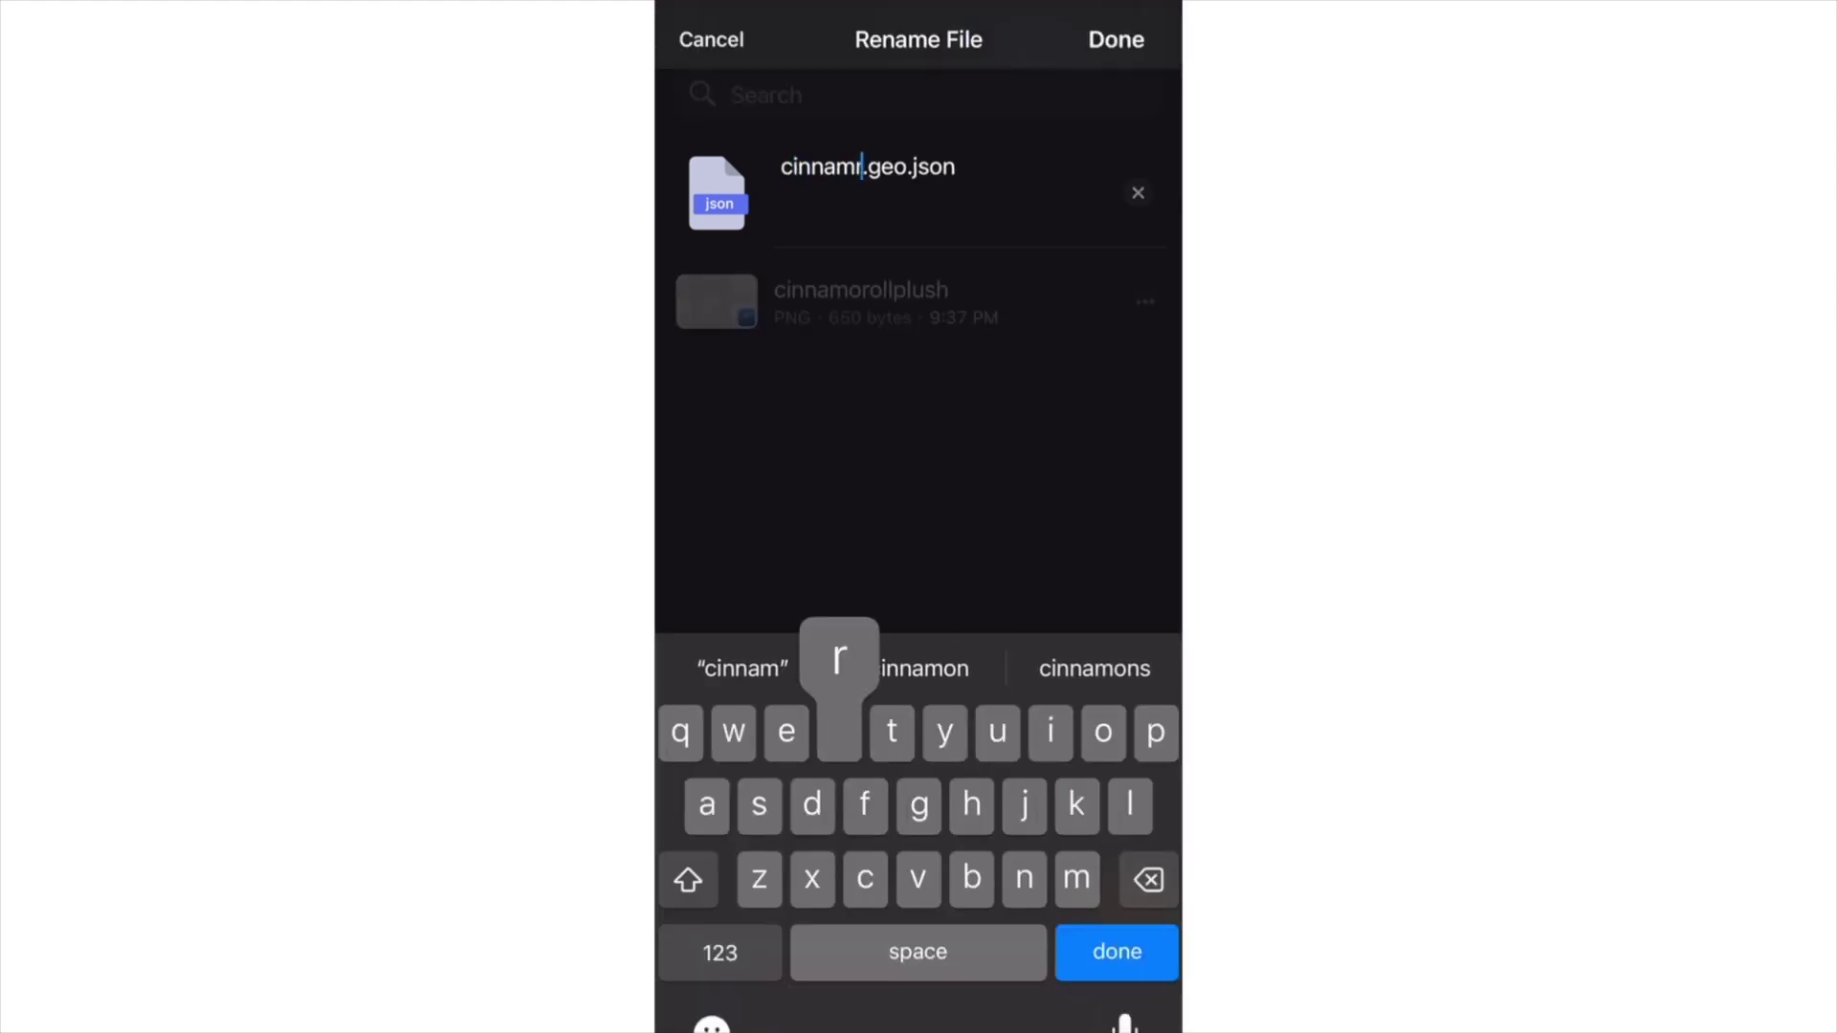
{"action": "key", "text": "BackSpace"}
{"action": "key", "text": "BackSpace"}
{"action": "type", "text": "orollp"}
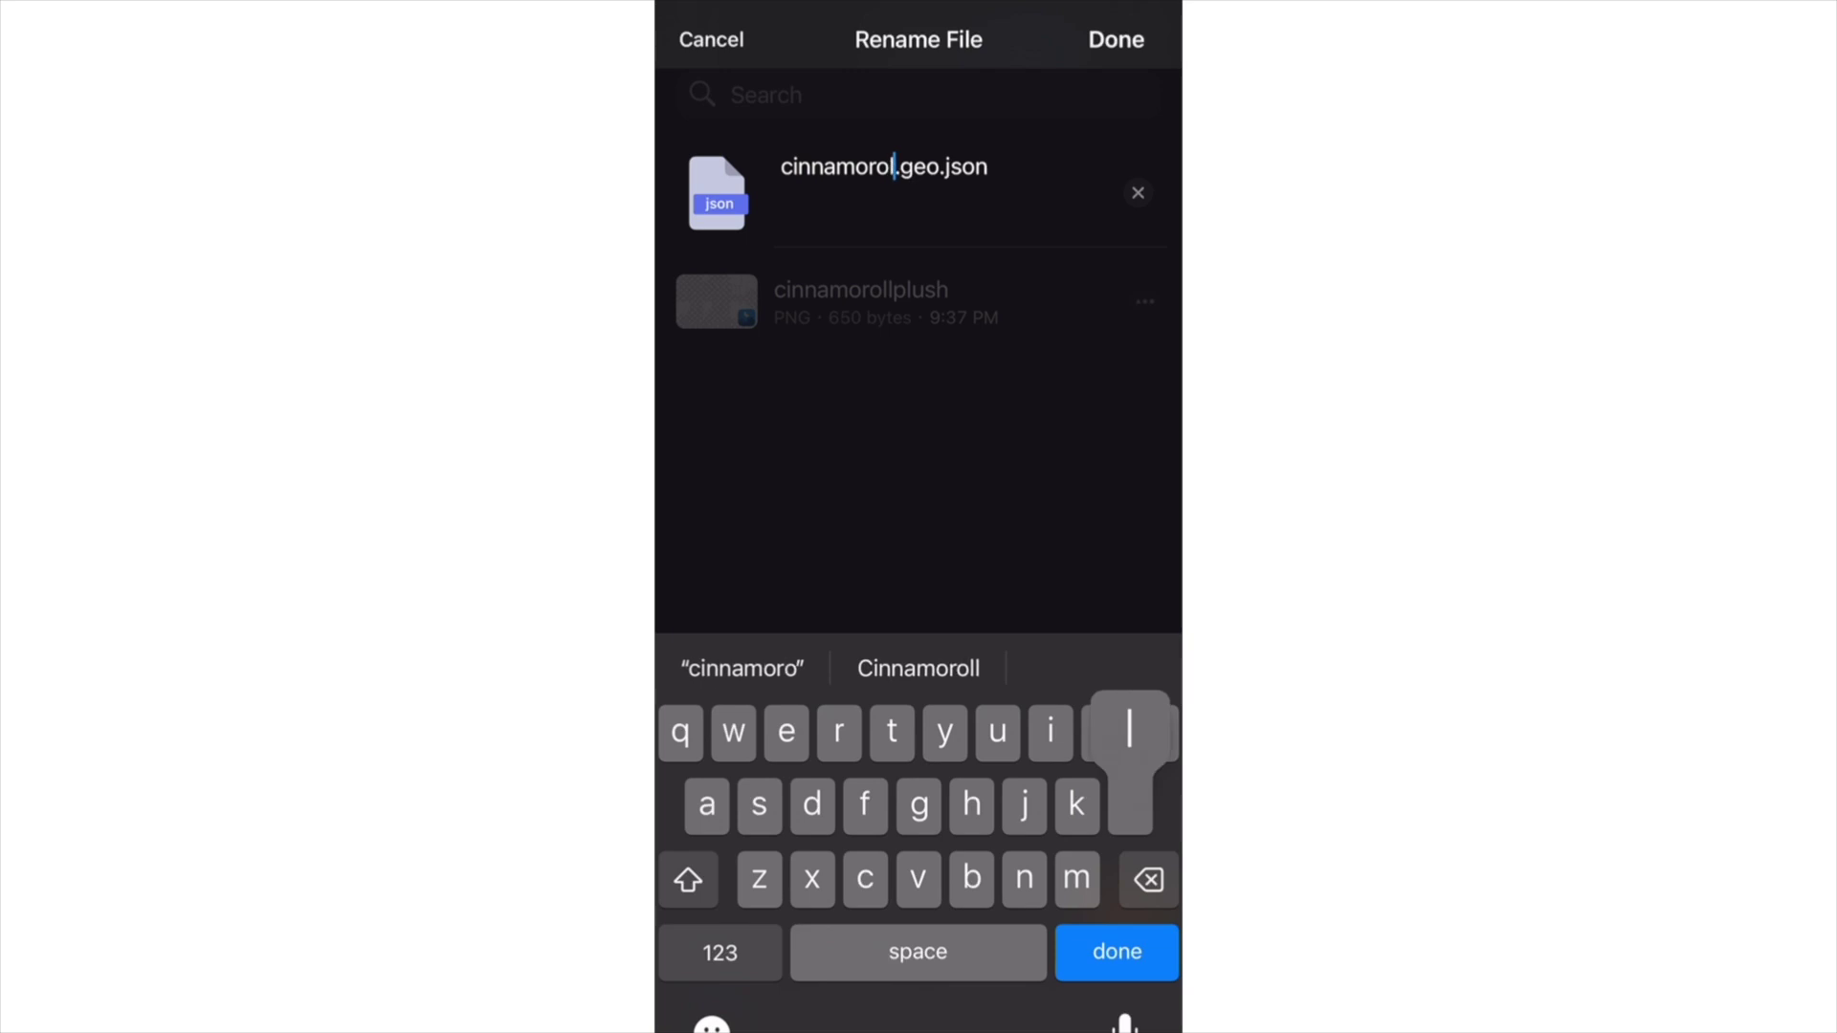
{"action": "type", "text": "lush"}
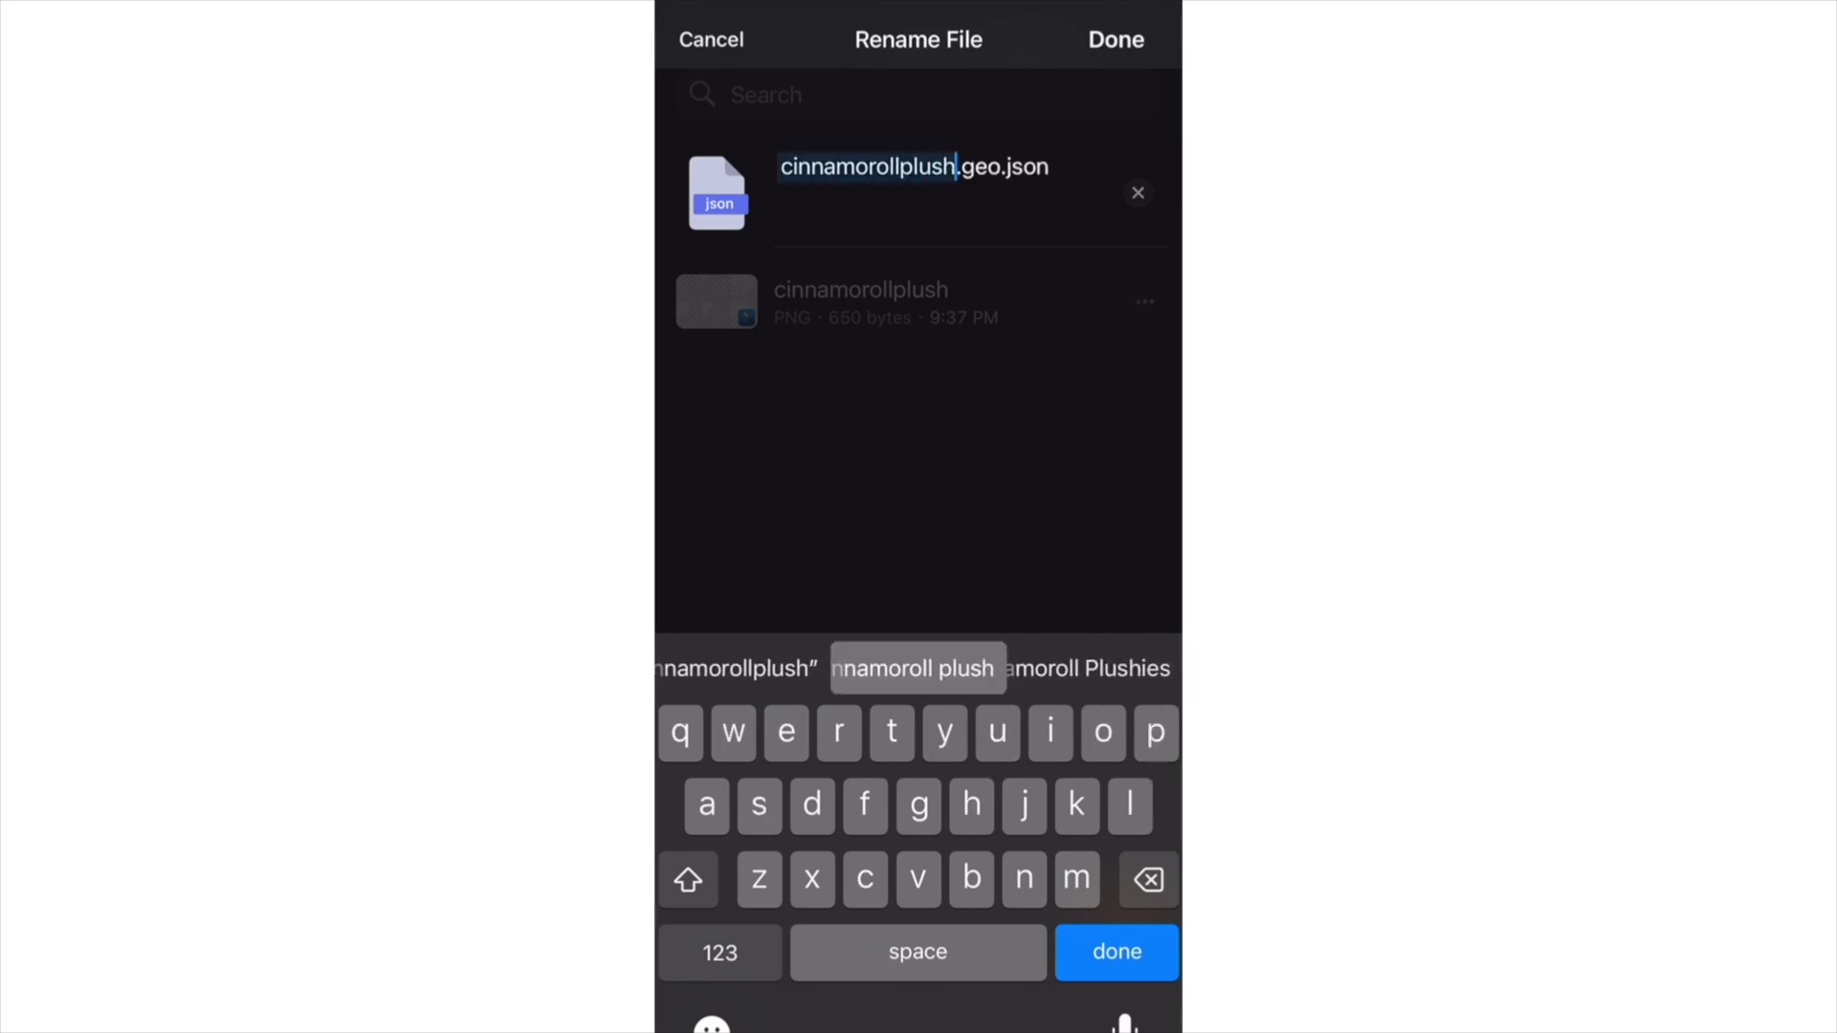
{"action": "key", "text": "BackSpace"}
{"action": "key", "text": "Return"}
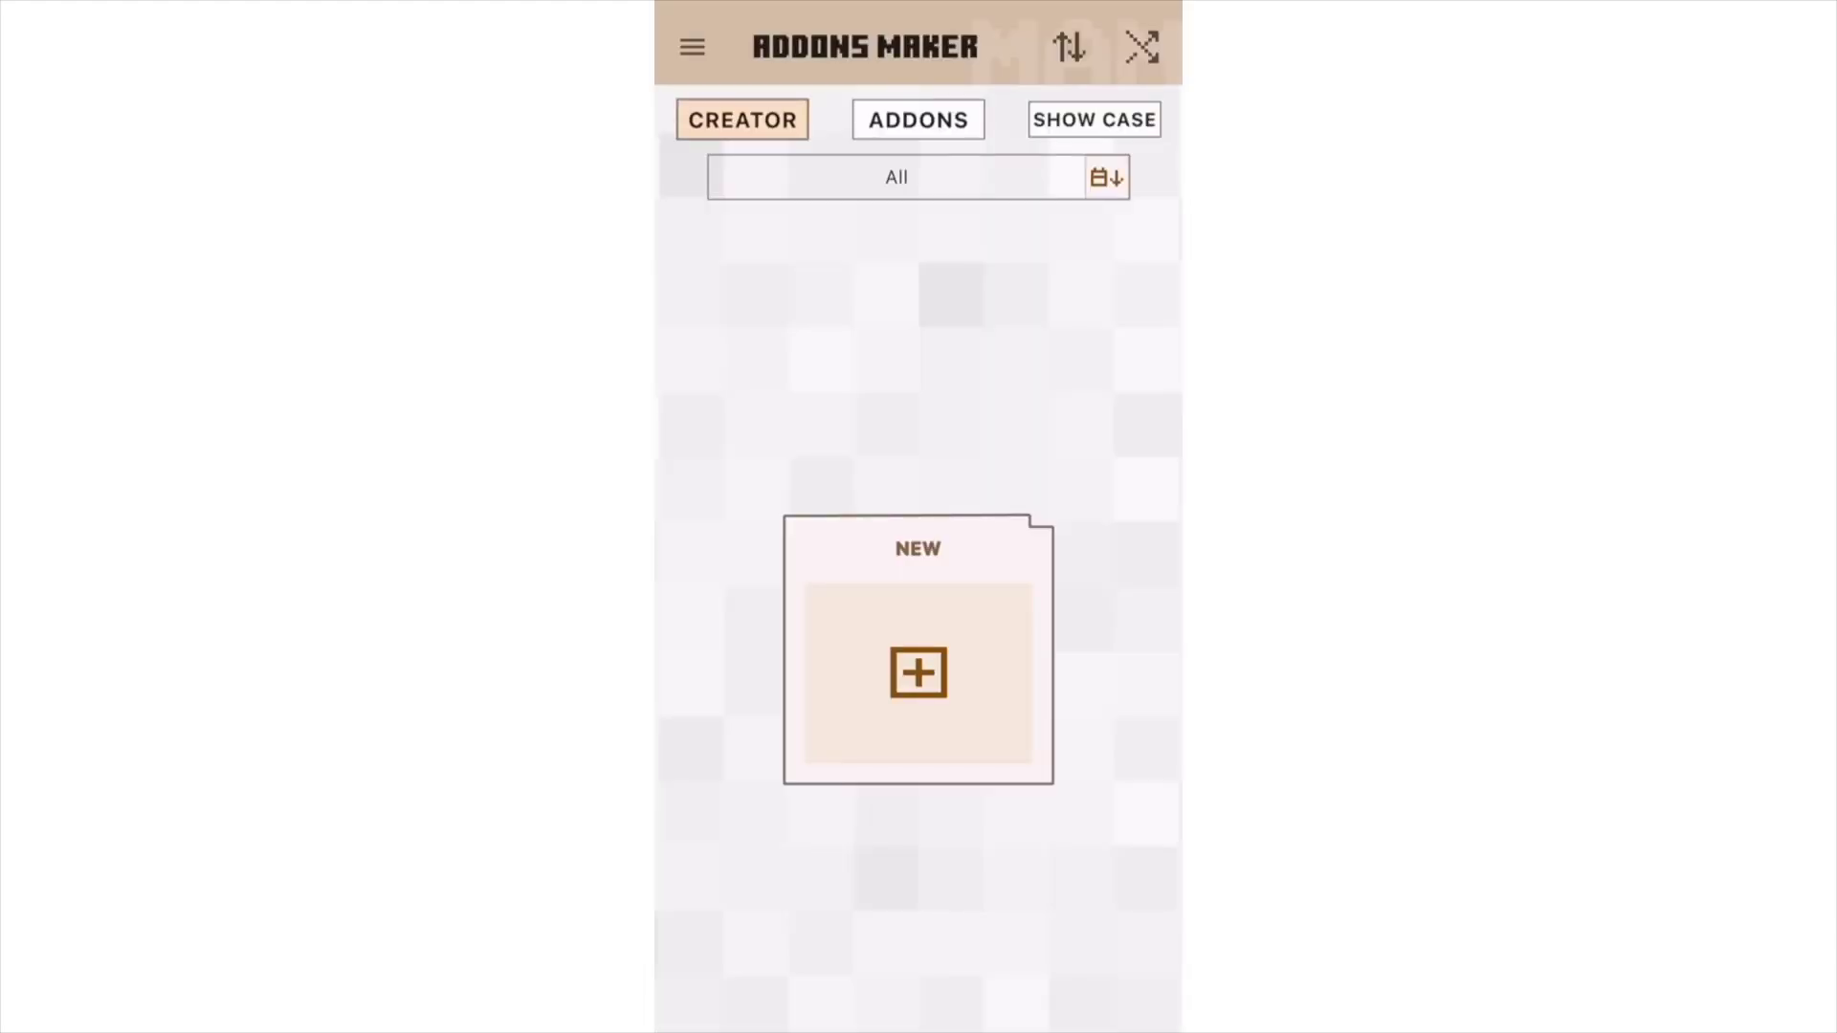
Start a new custom Model item in the Addons Maker Creator
{"action": "left_click", "coordinate": [918, 673]}
{"action": "scroll", "coordinate": [919, 574], "scroll_direction": "down", "scroll_amount": 7}
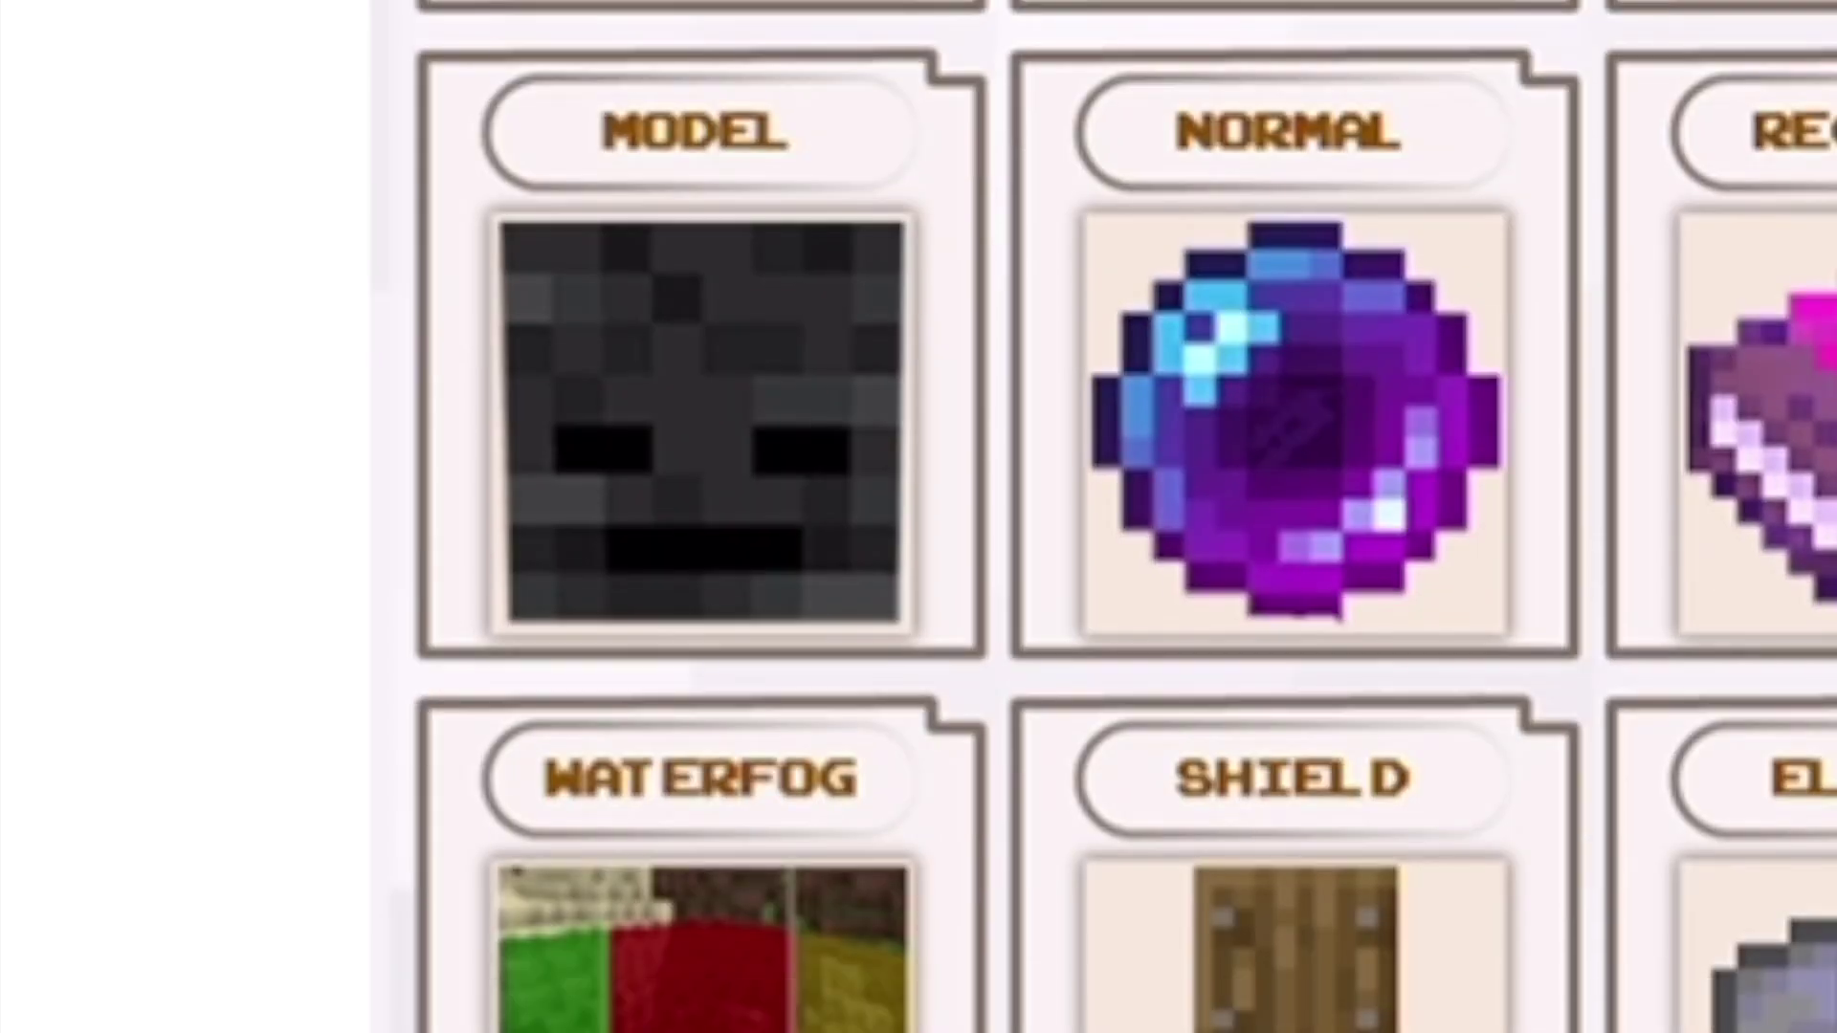
{"action": "left_click", "coordinate": [725, 708]}
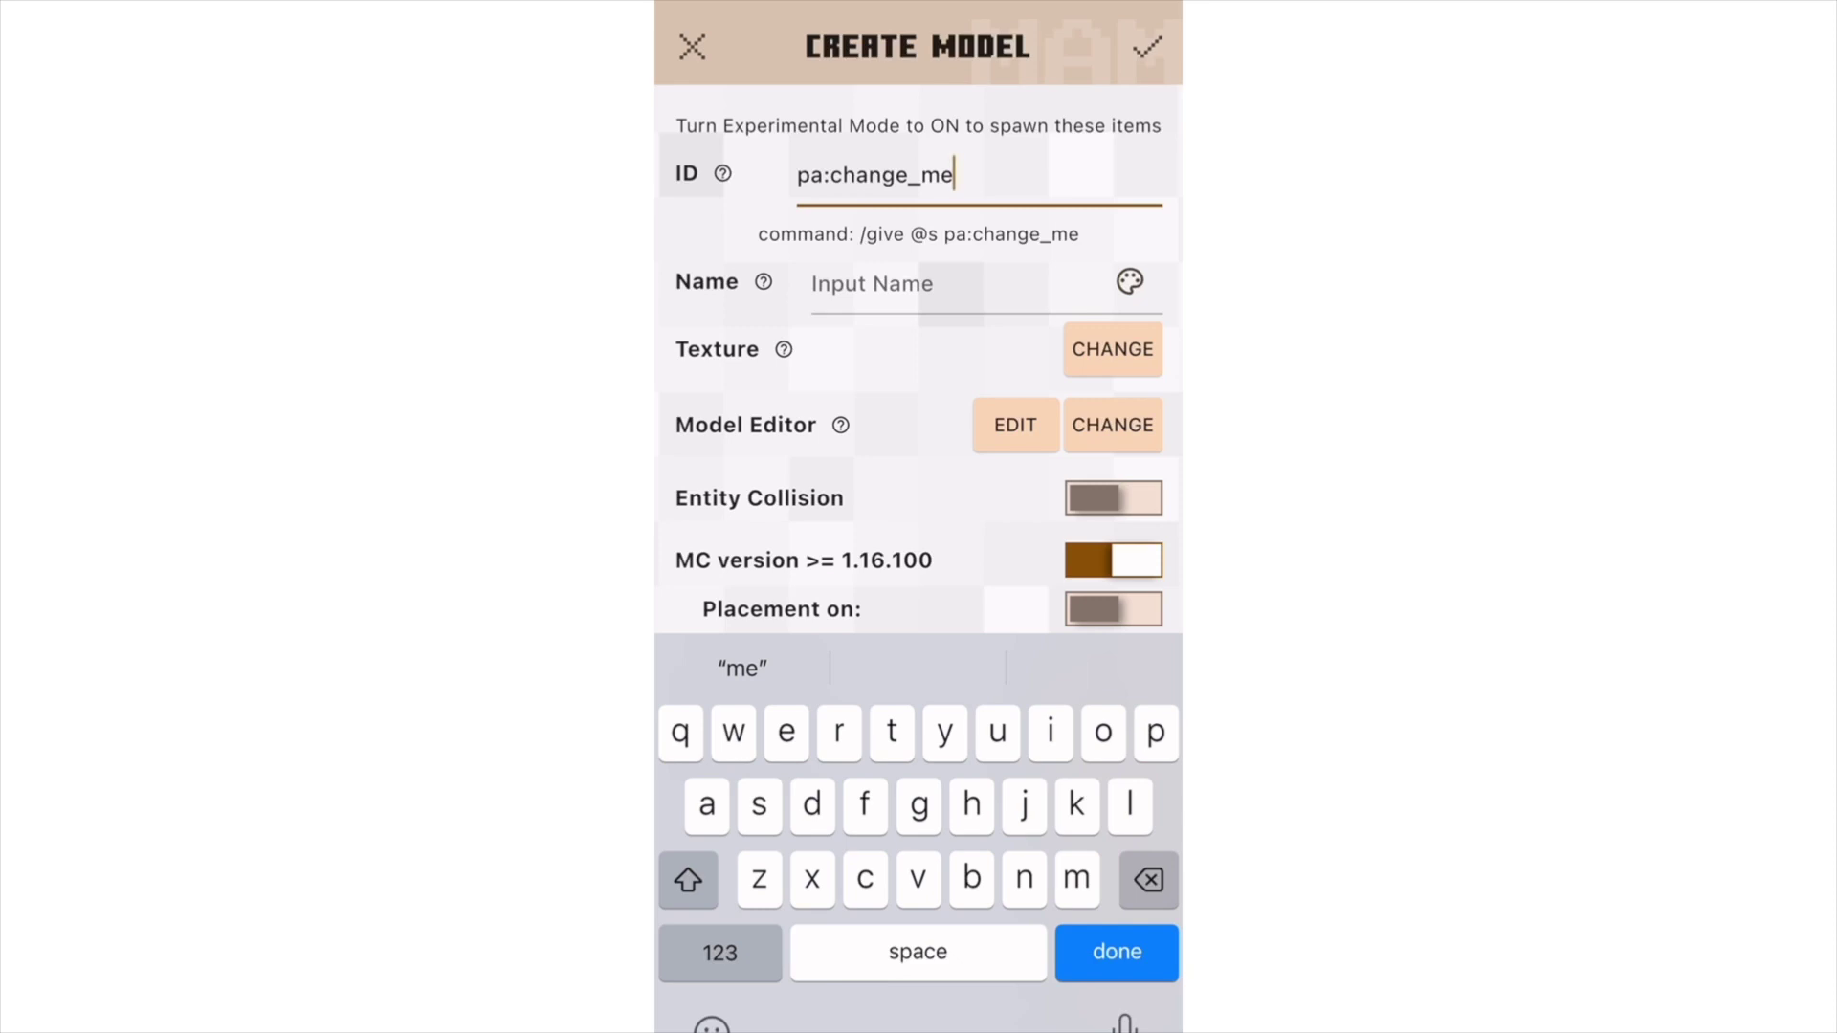
Set the model ID to sp:cinnamoroll and type the name Cinnamoroll Plush
{"action": "double_click", "coordinate": [875, 175]}
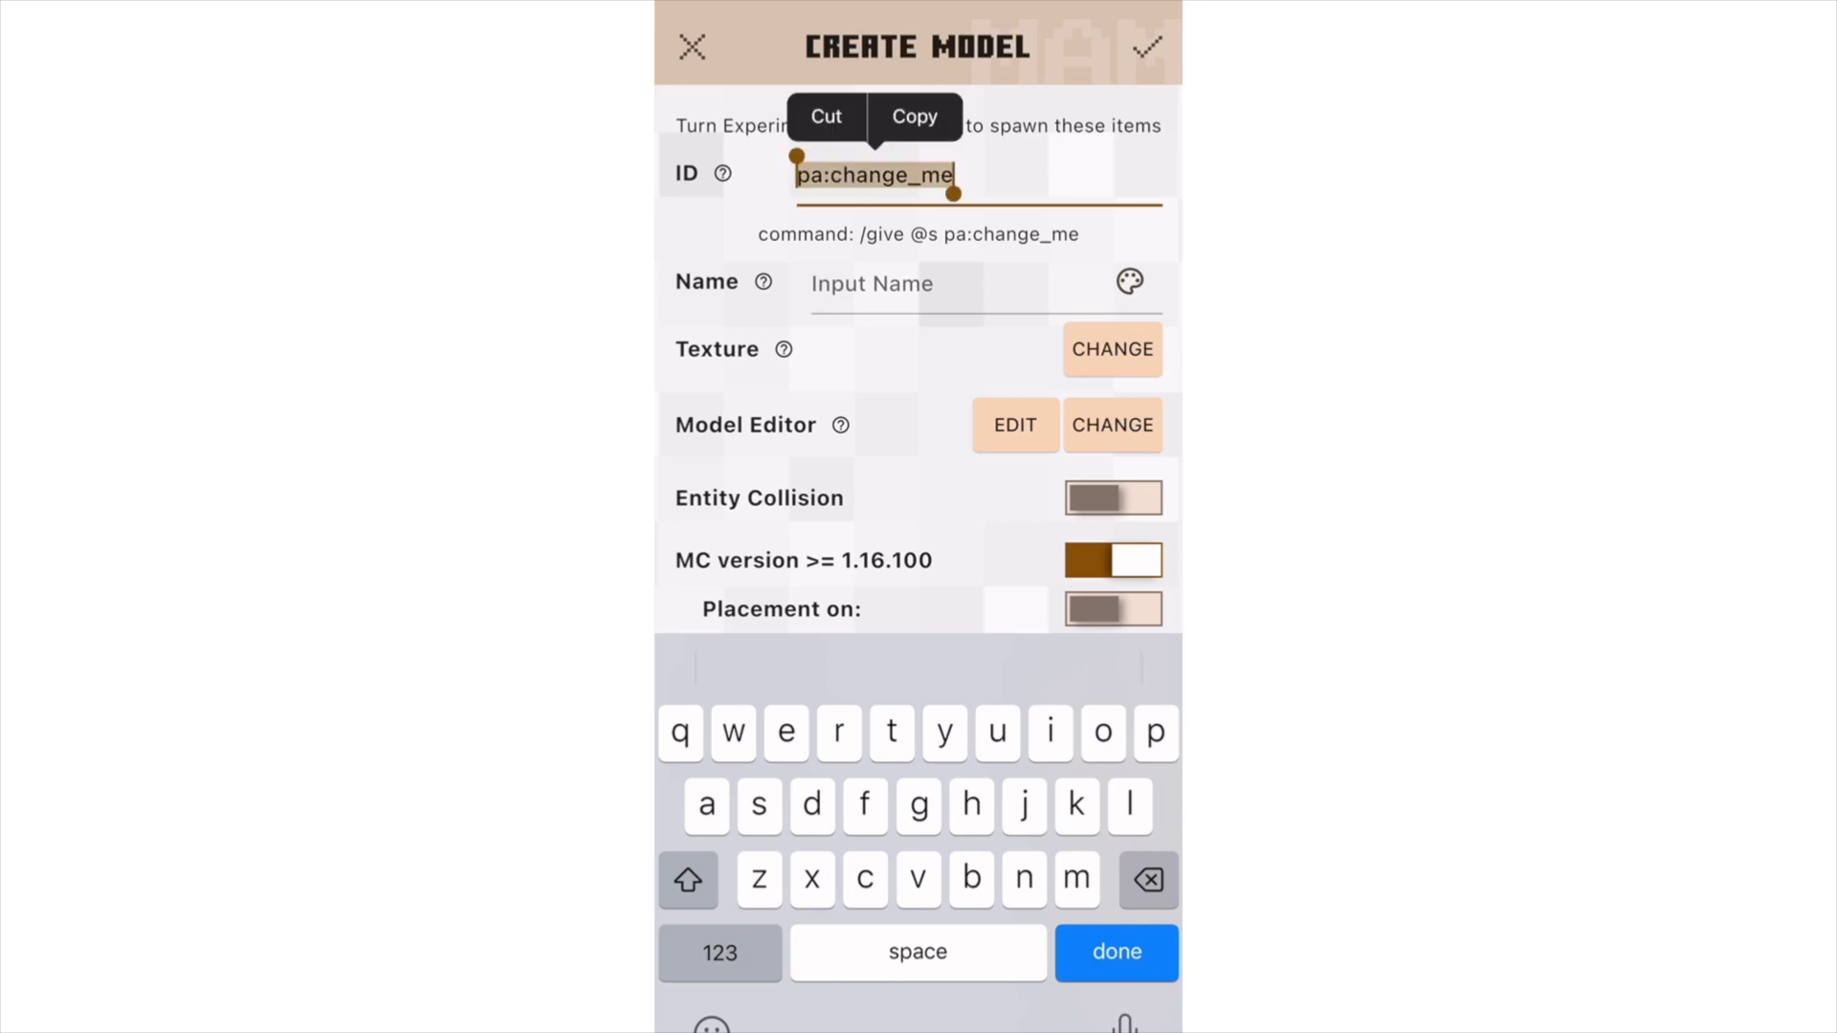
{"action": "type", "text": "sp:"}
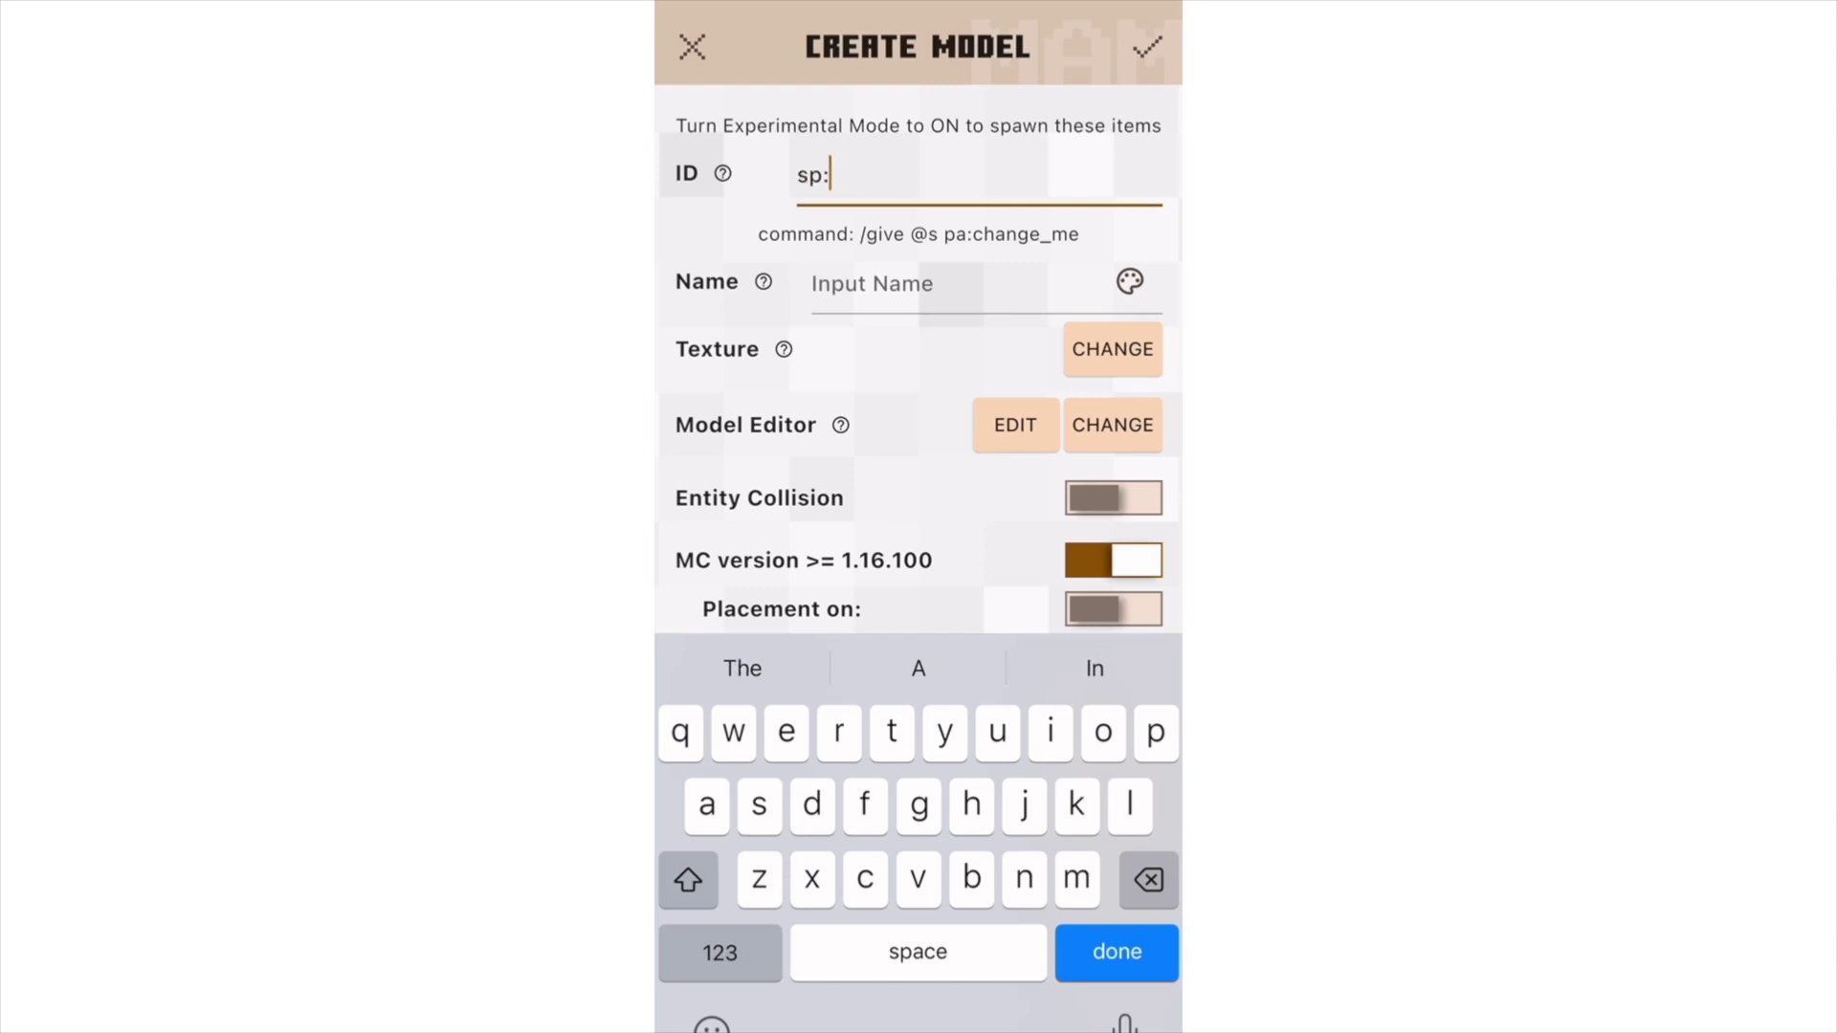
{"action": "type", "text": "cinnamoroll"}
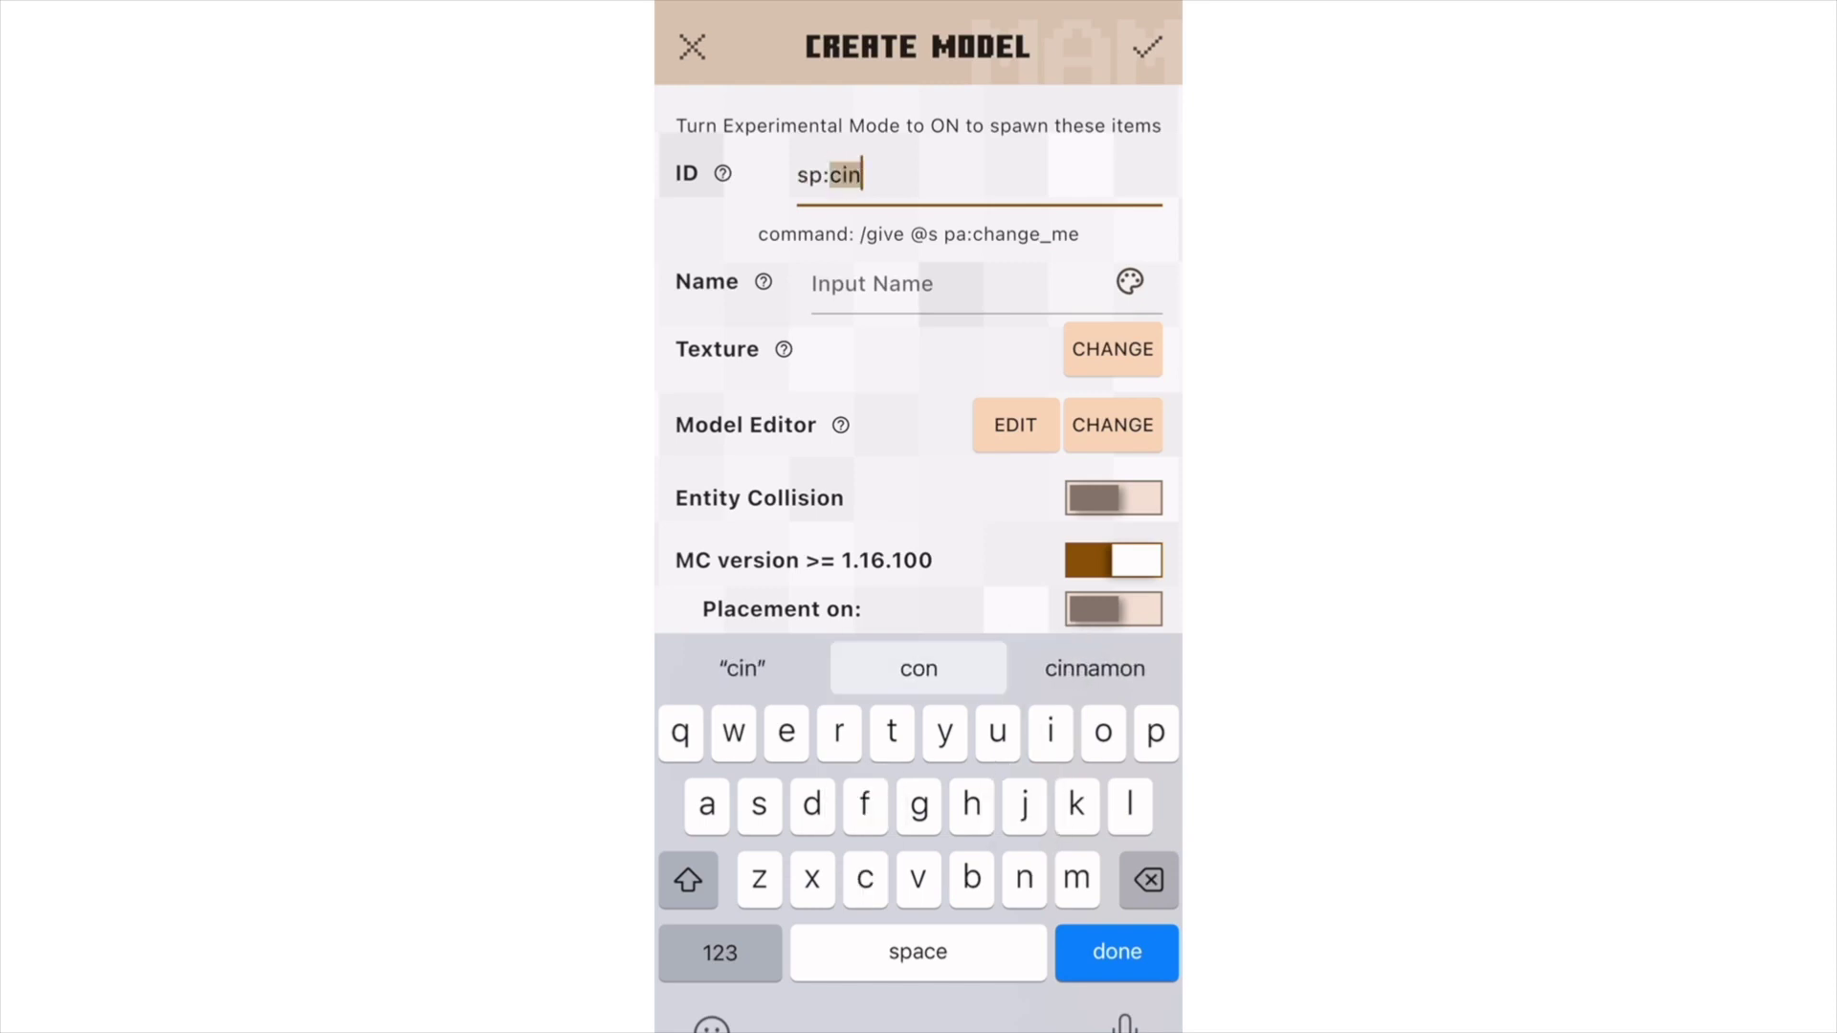
{"action": "left_click", "coordinate": [871, 285]}
{"action": "type", "text": "Cinnamor"}
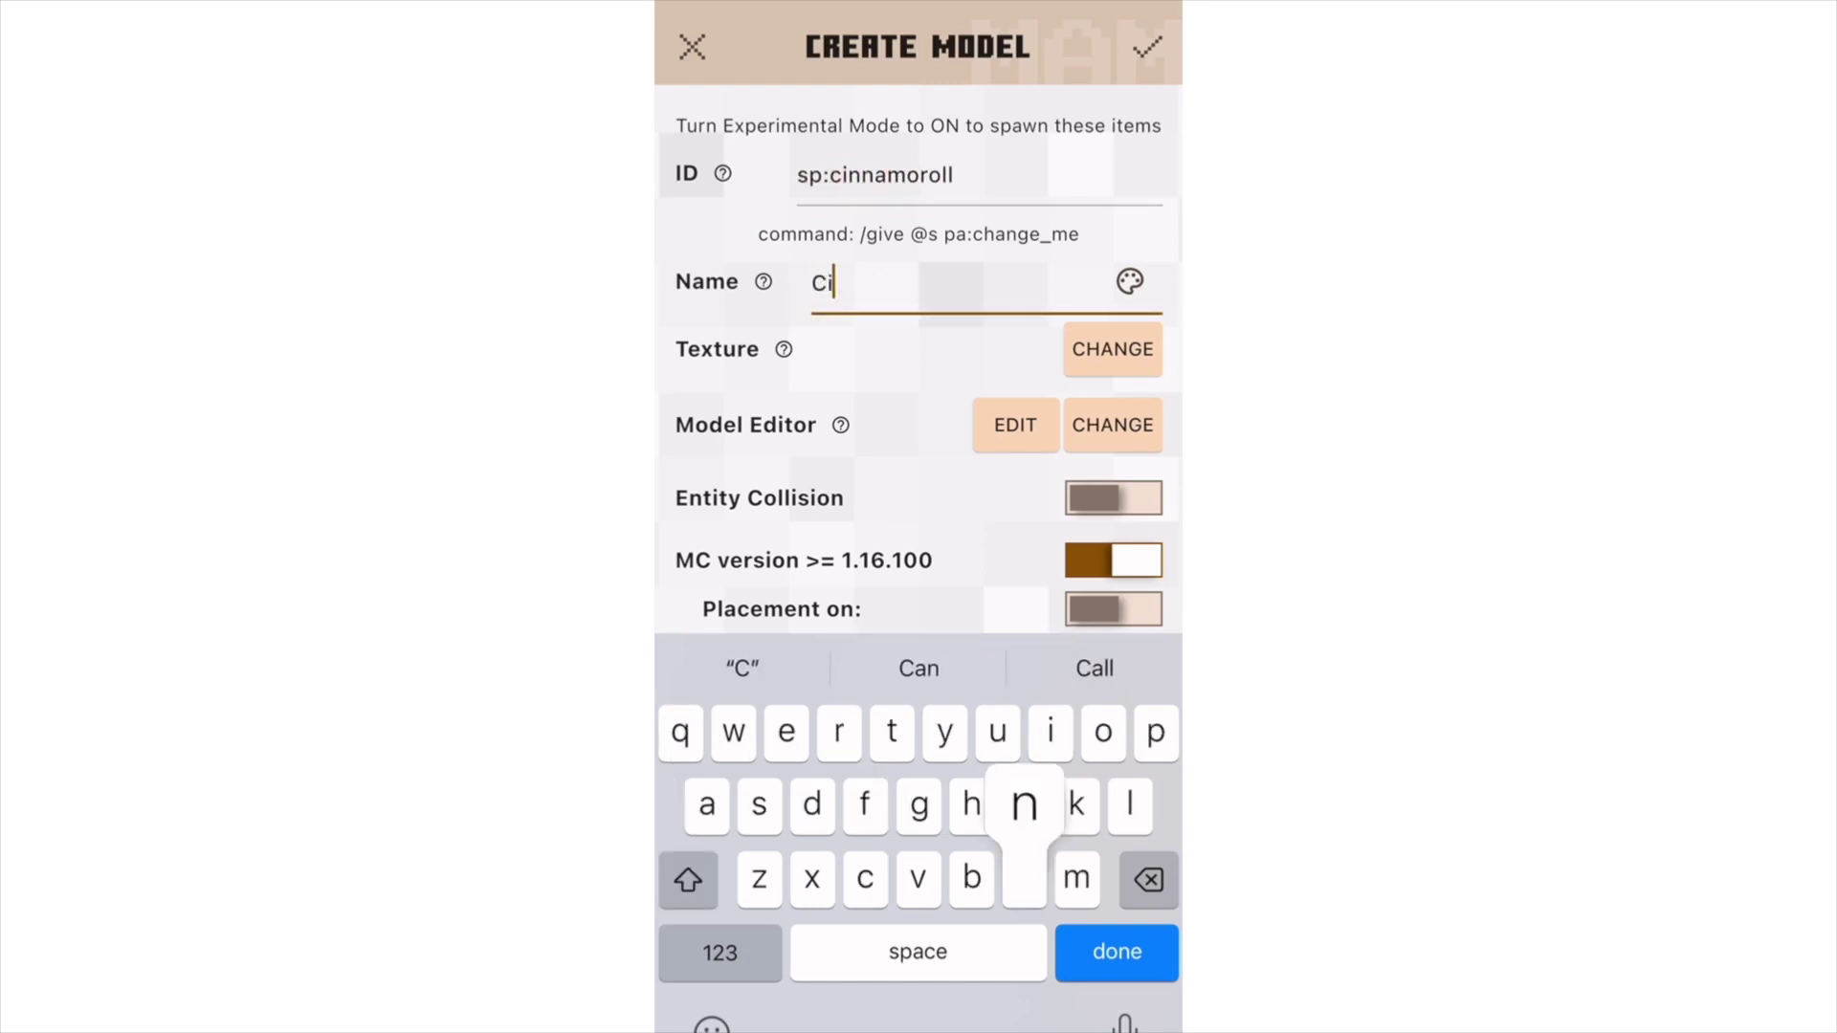
{"action": "type", "text": "oll Plush"}
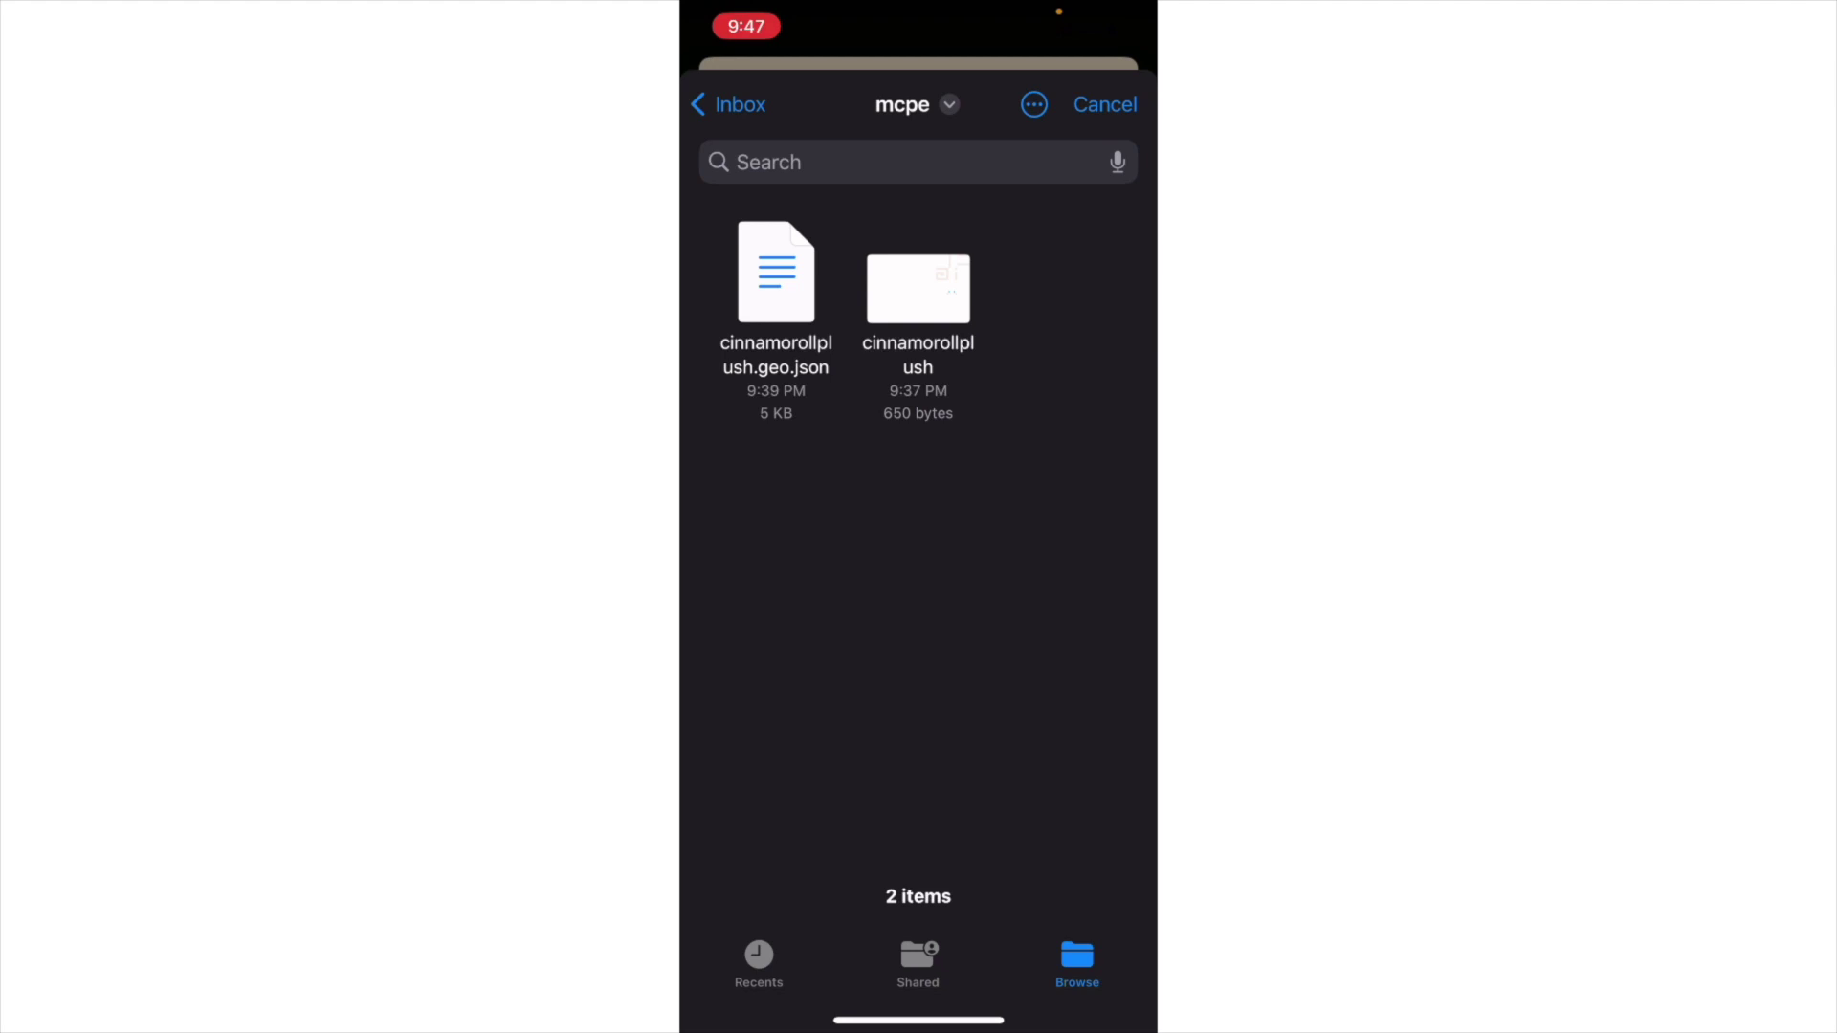
Import the cinnamorollplush files from the mcpe folder into the new model
{"action": "left_click", "coordinate": [776, 277]}
{"action": "left_click", "coordinate": [1005, 332]}
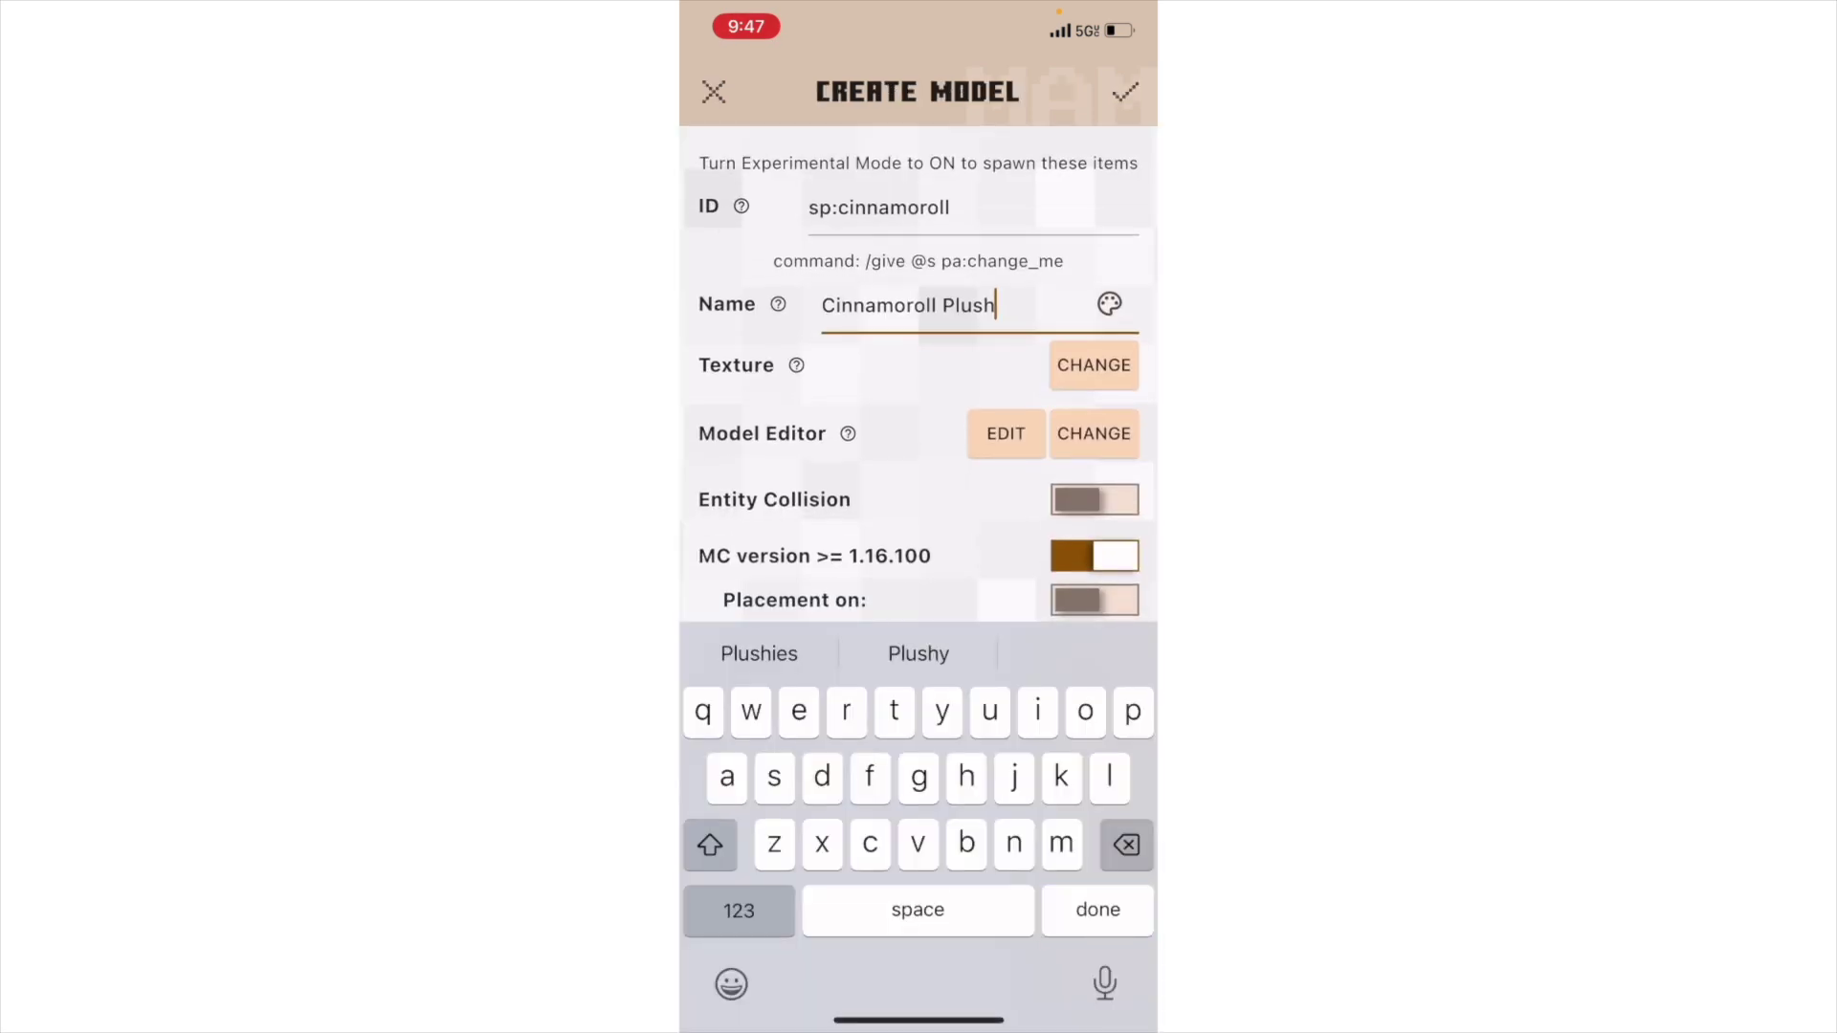
{"action": "key", "text": "Return"}
Lower the block's Destroy Time from 0.3 to 0.1
{"action": "scroll", "coordinate": [919, 574], "scroll_direction": "down", "scroll_amount": 10}
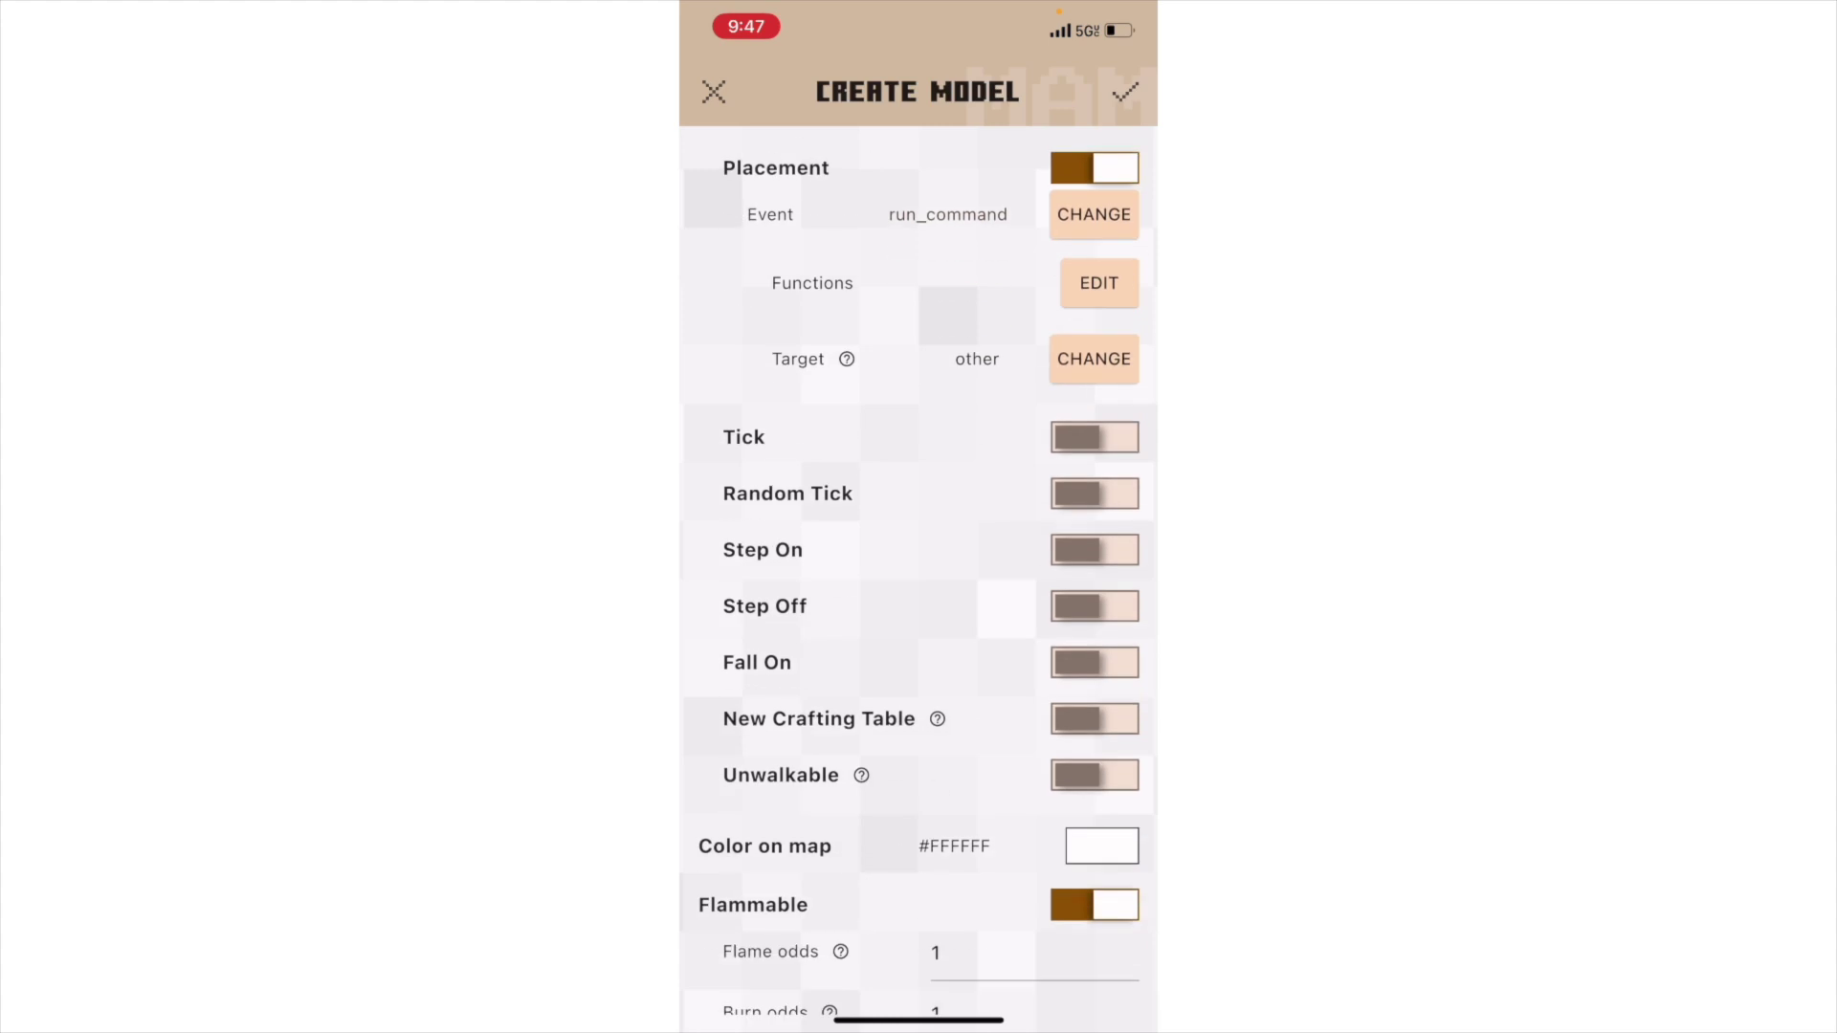
{"action": "left_click", "coordinate": [956, 572]}
{"action": "key", "text": "BackSpace"}
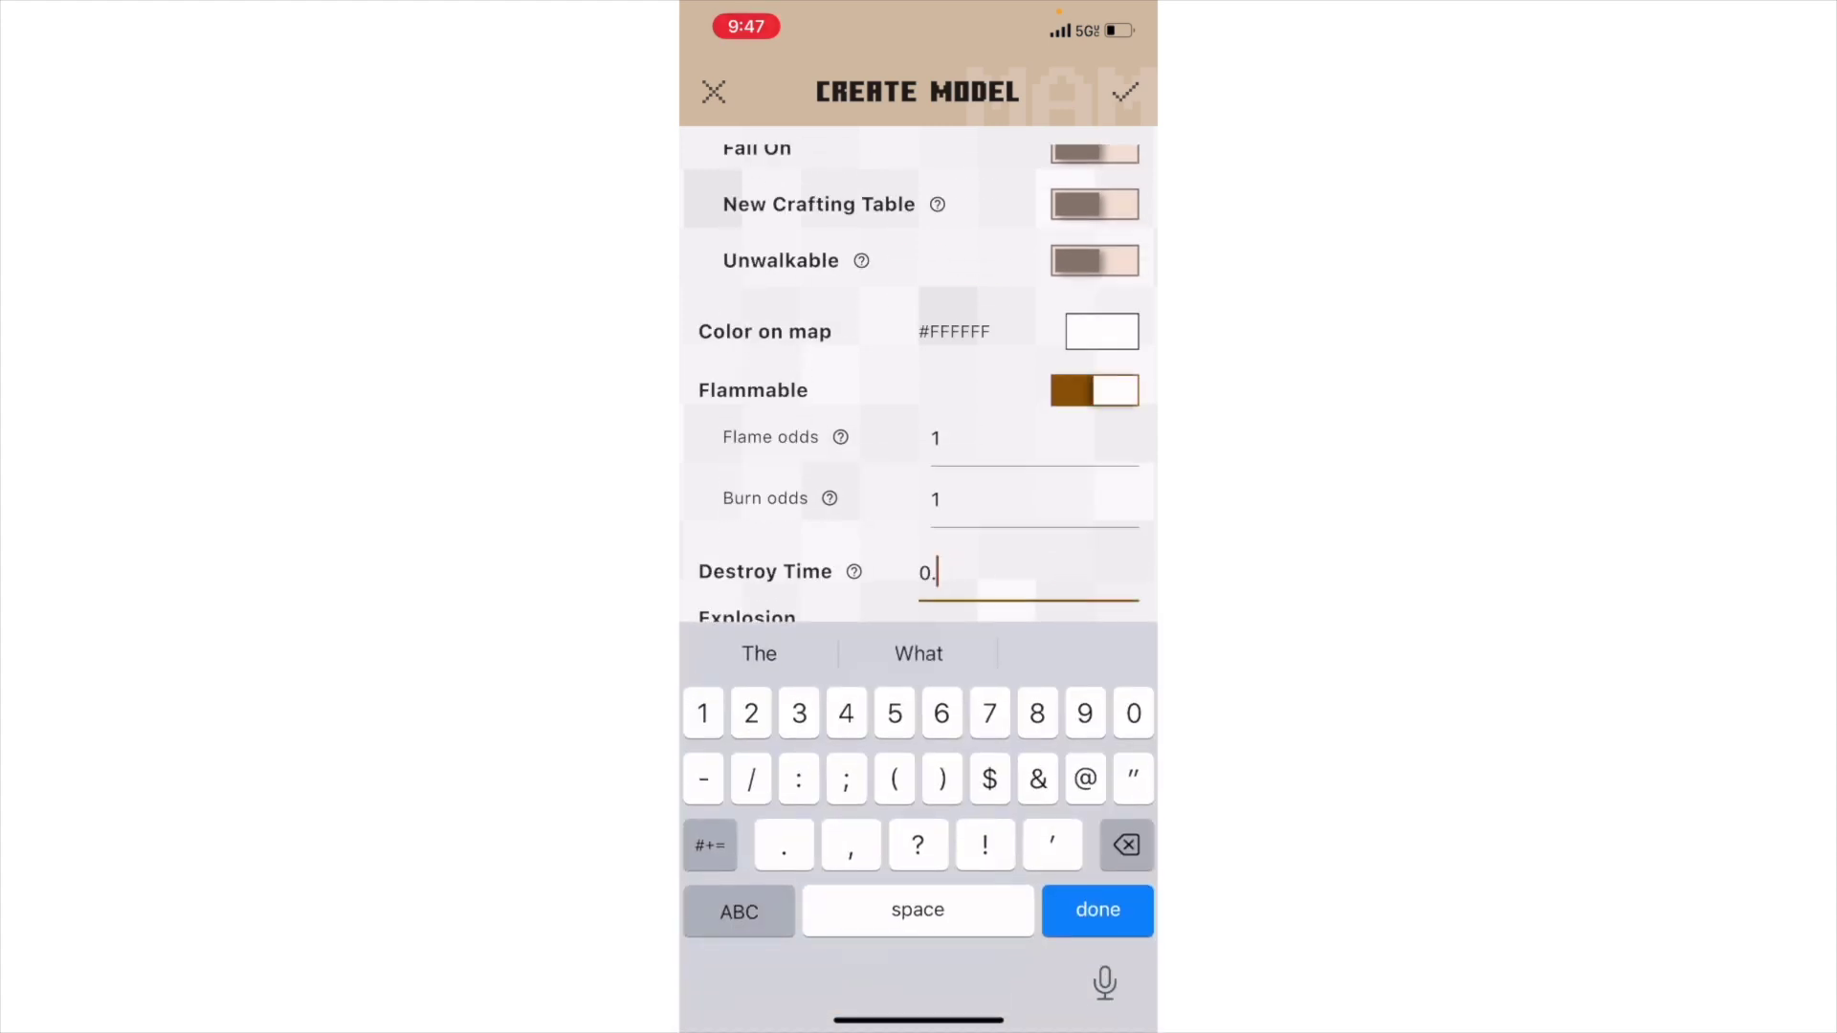
{"action": "type", "text": "1"}
{"action": "left_click", "coordinate": [1098, 910]}
Turn off the block's crafting recipe and move on to the add-on name field
{"action": "scroll", "coordinate": [918, 574], "scroll_direction": "down", "scroll_amount": 6}
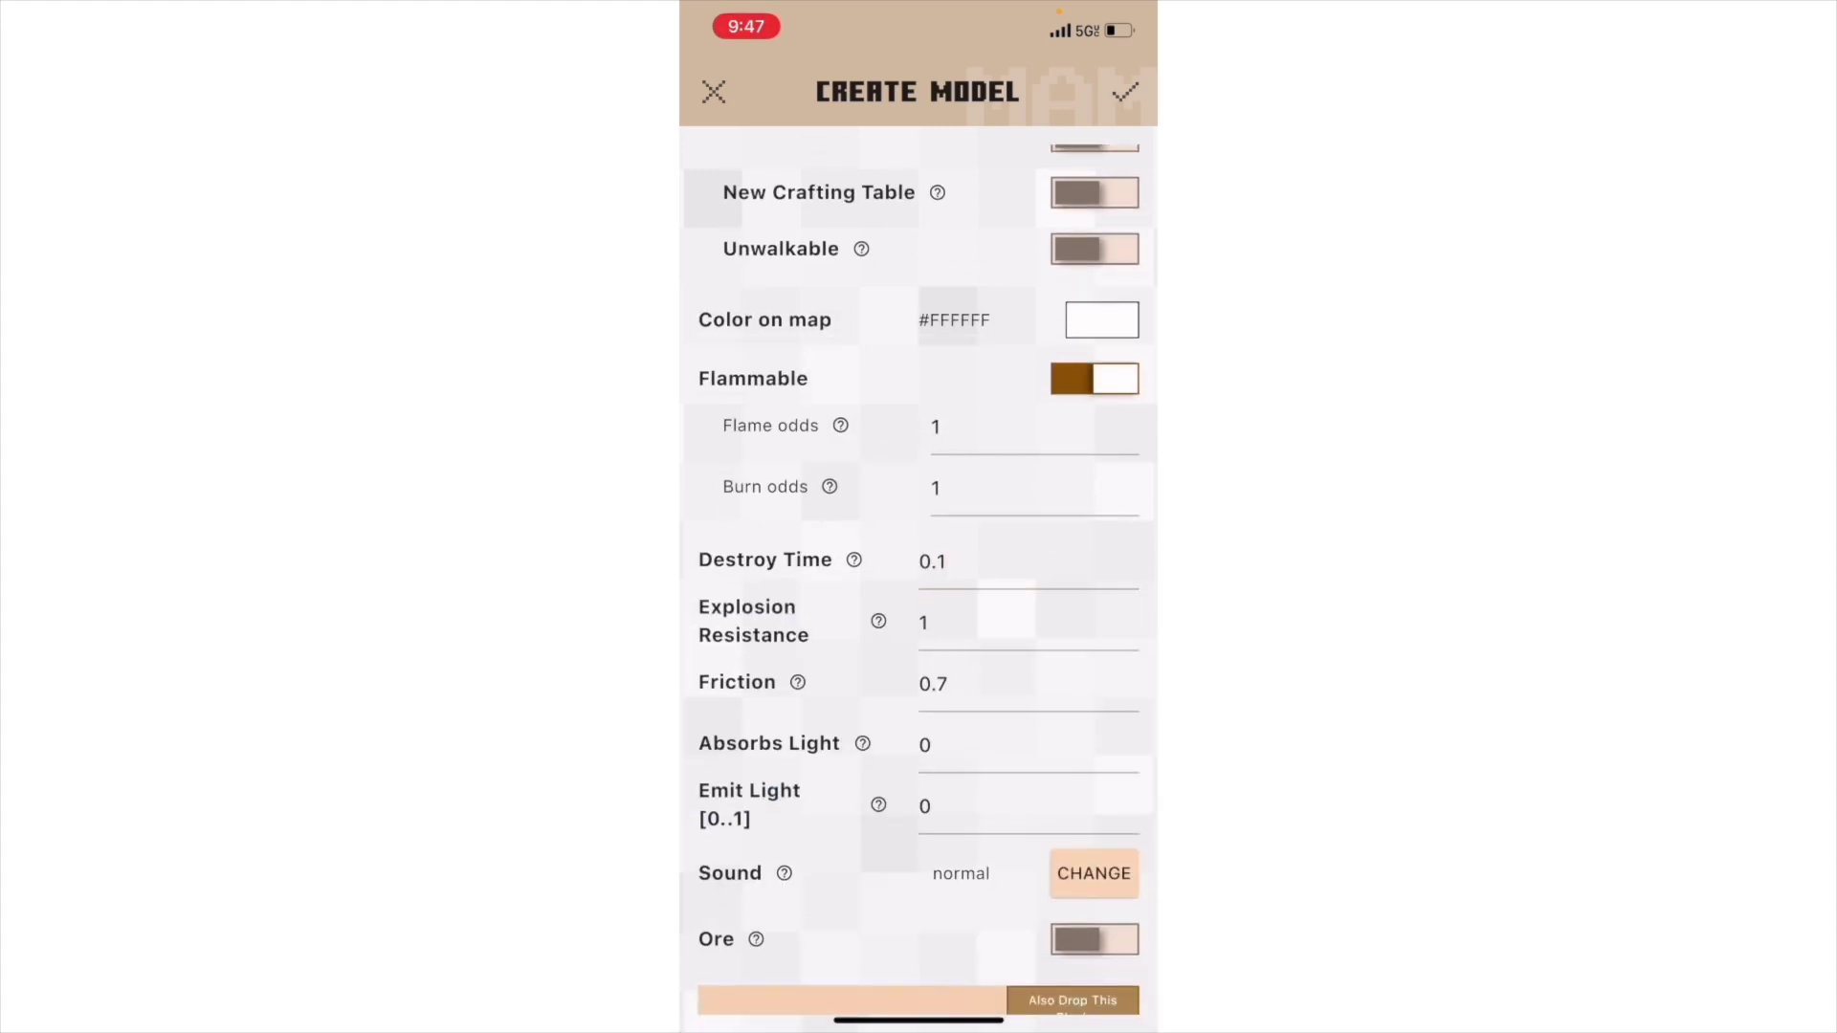
{"action": "left_click", "coordinate": [1095, 527]}
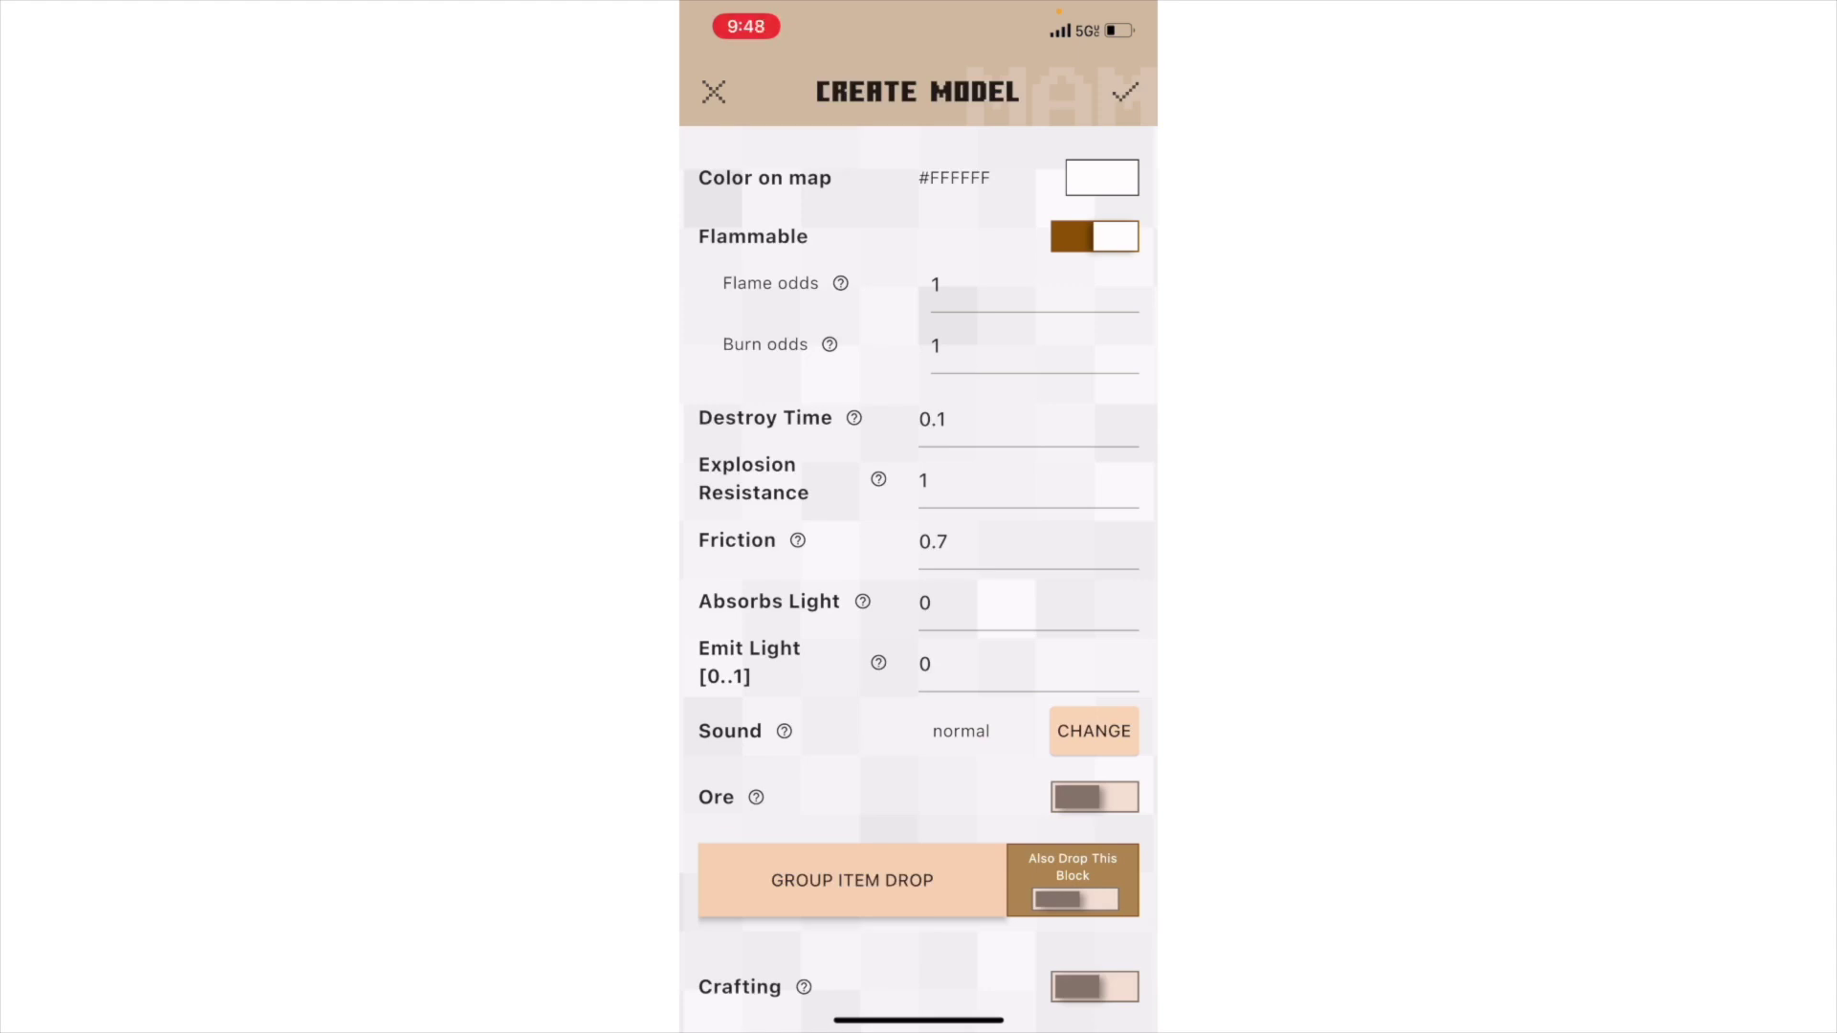
{"action": "scroll", "coordinate": [919, 574], "scroll_direction": "up", "scroll_amount": 10}
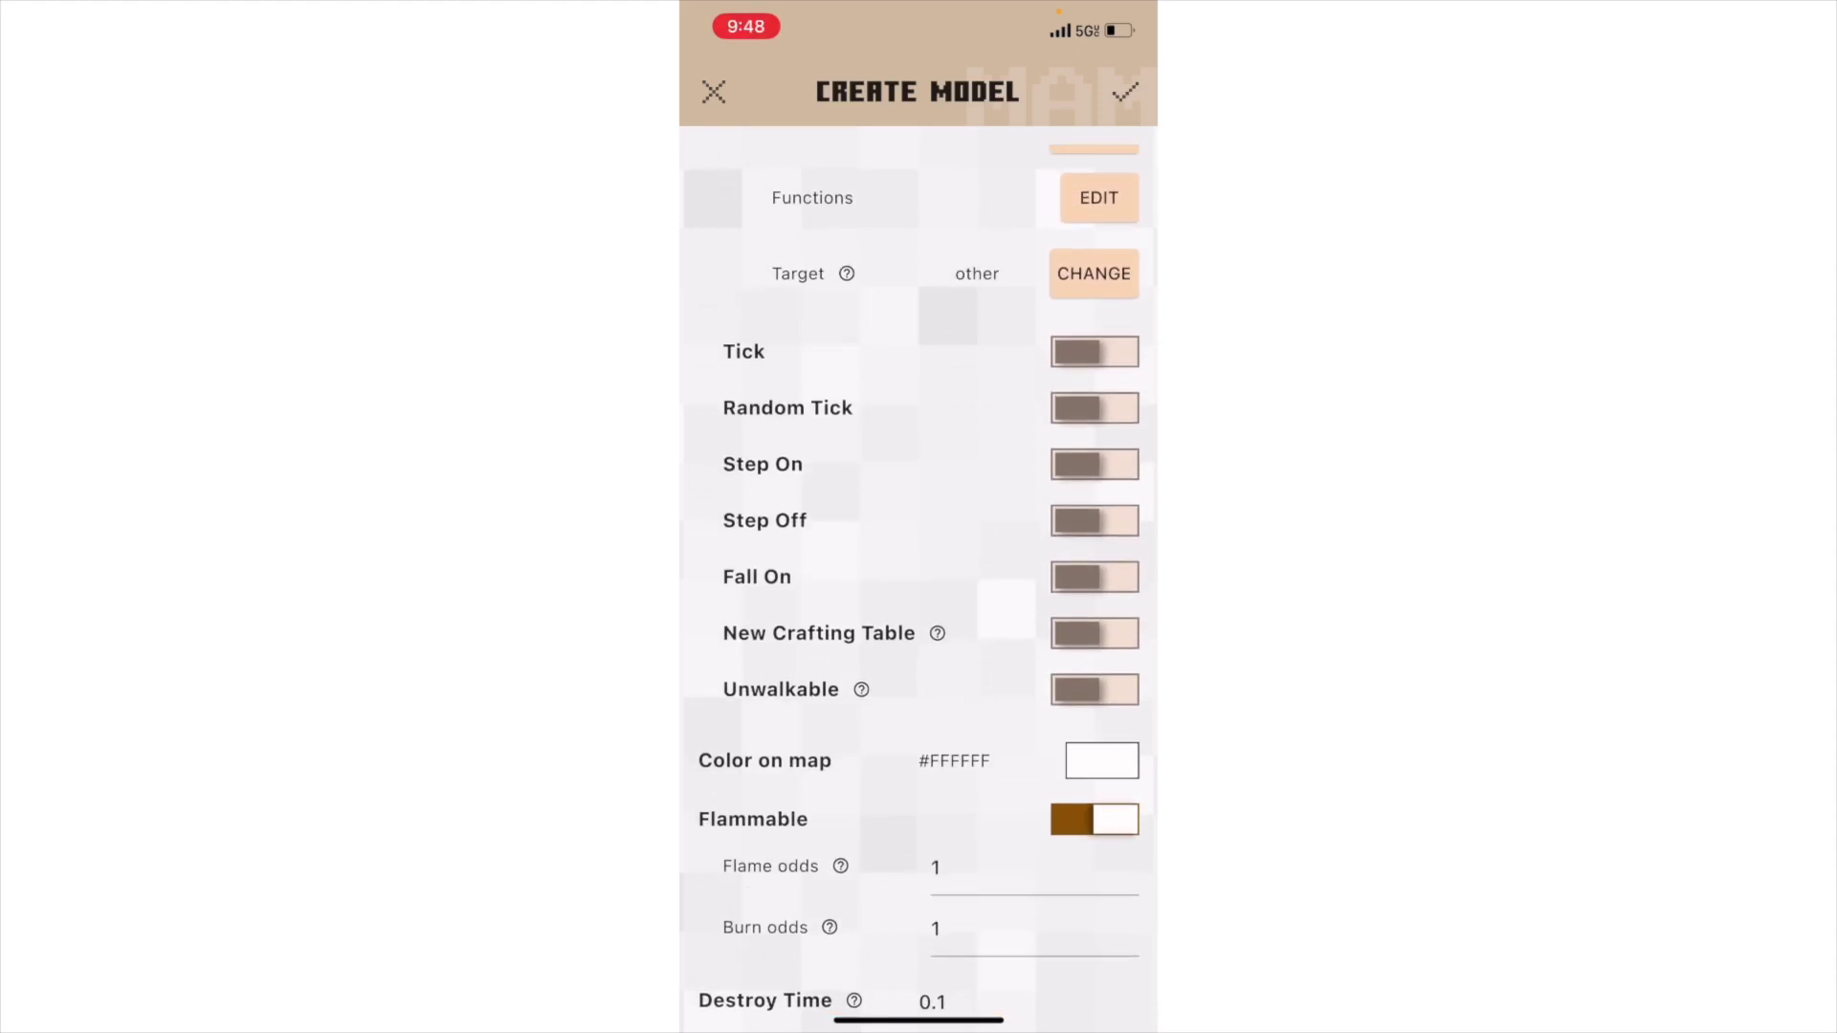
{"action": "scroll", "coordinate": [918, 574], "scroll_direction": "up", "scroll_amount": 5}
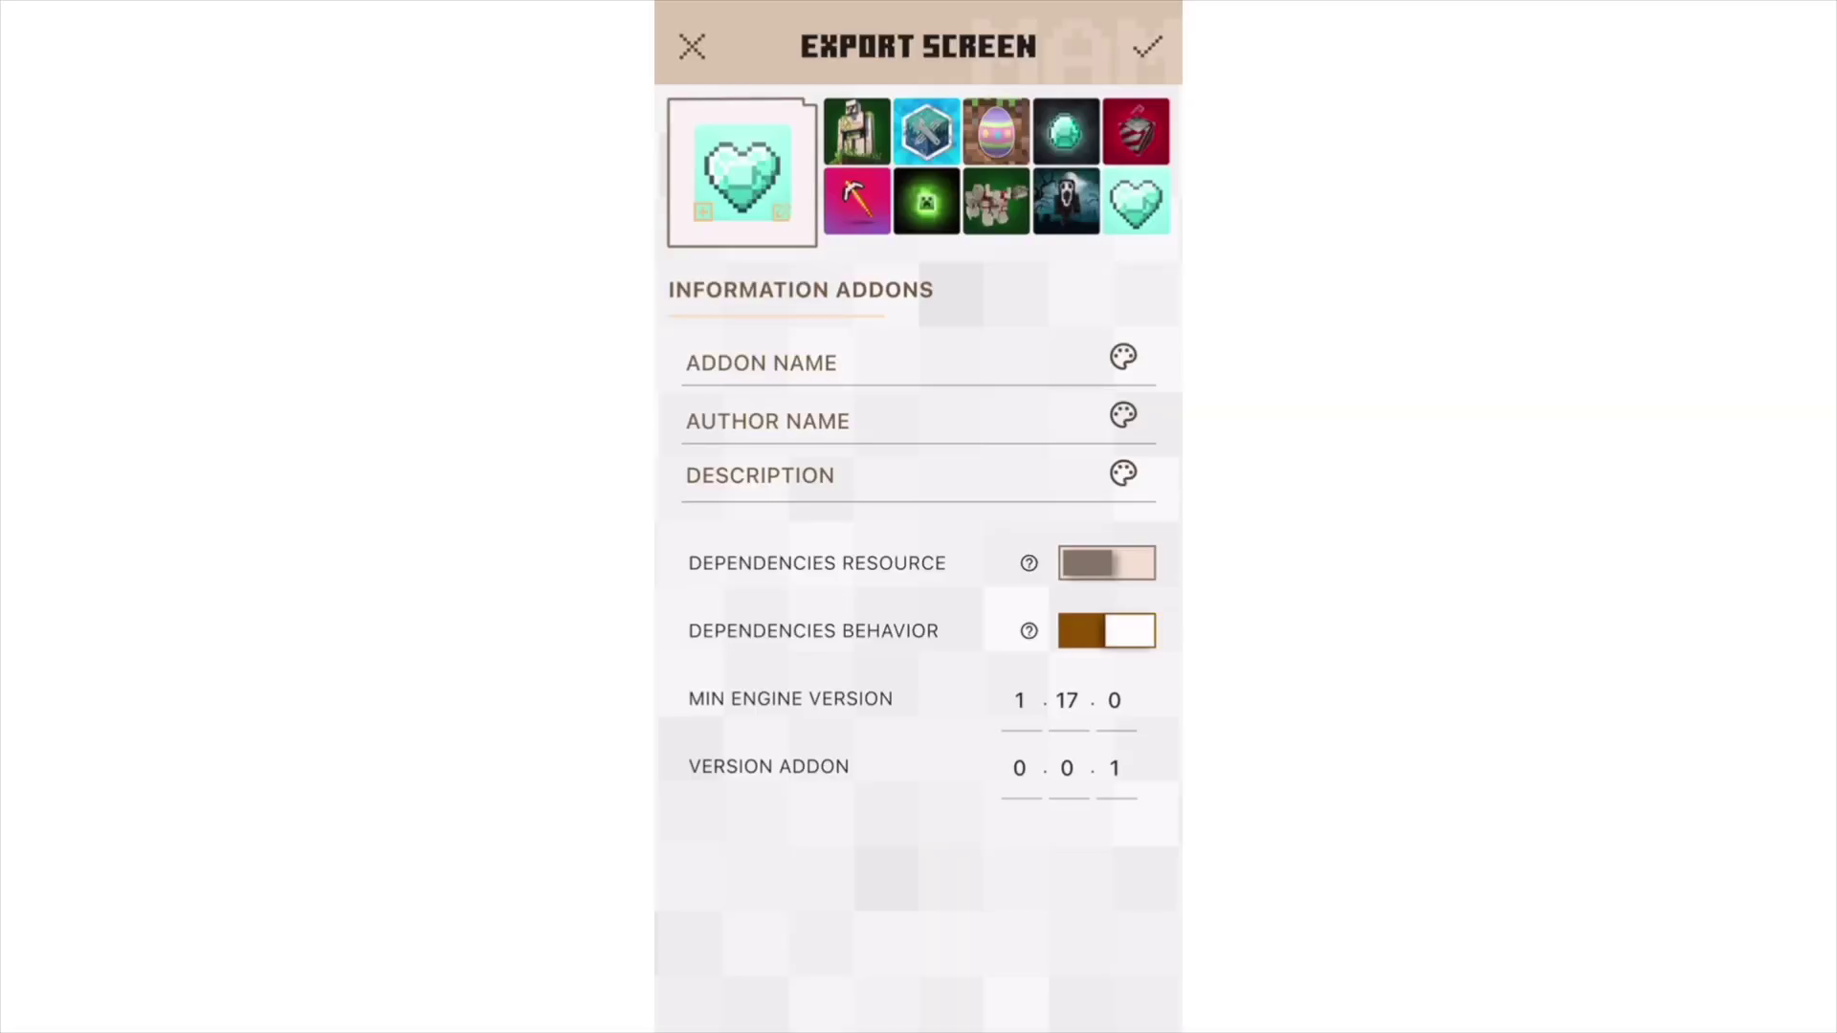
{"action": "left_click", "coordinate": [861, 363]}
Name the add-on 'Cinnamoroll Plush!', author 'Tutorial!', with description 'hope this helpssss'
{"action": "type", "text": "Ci"}
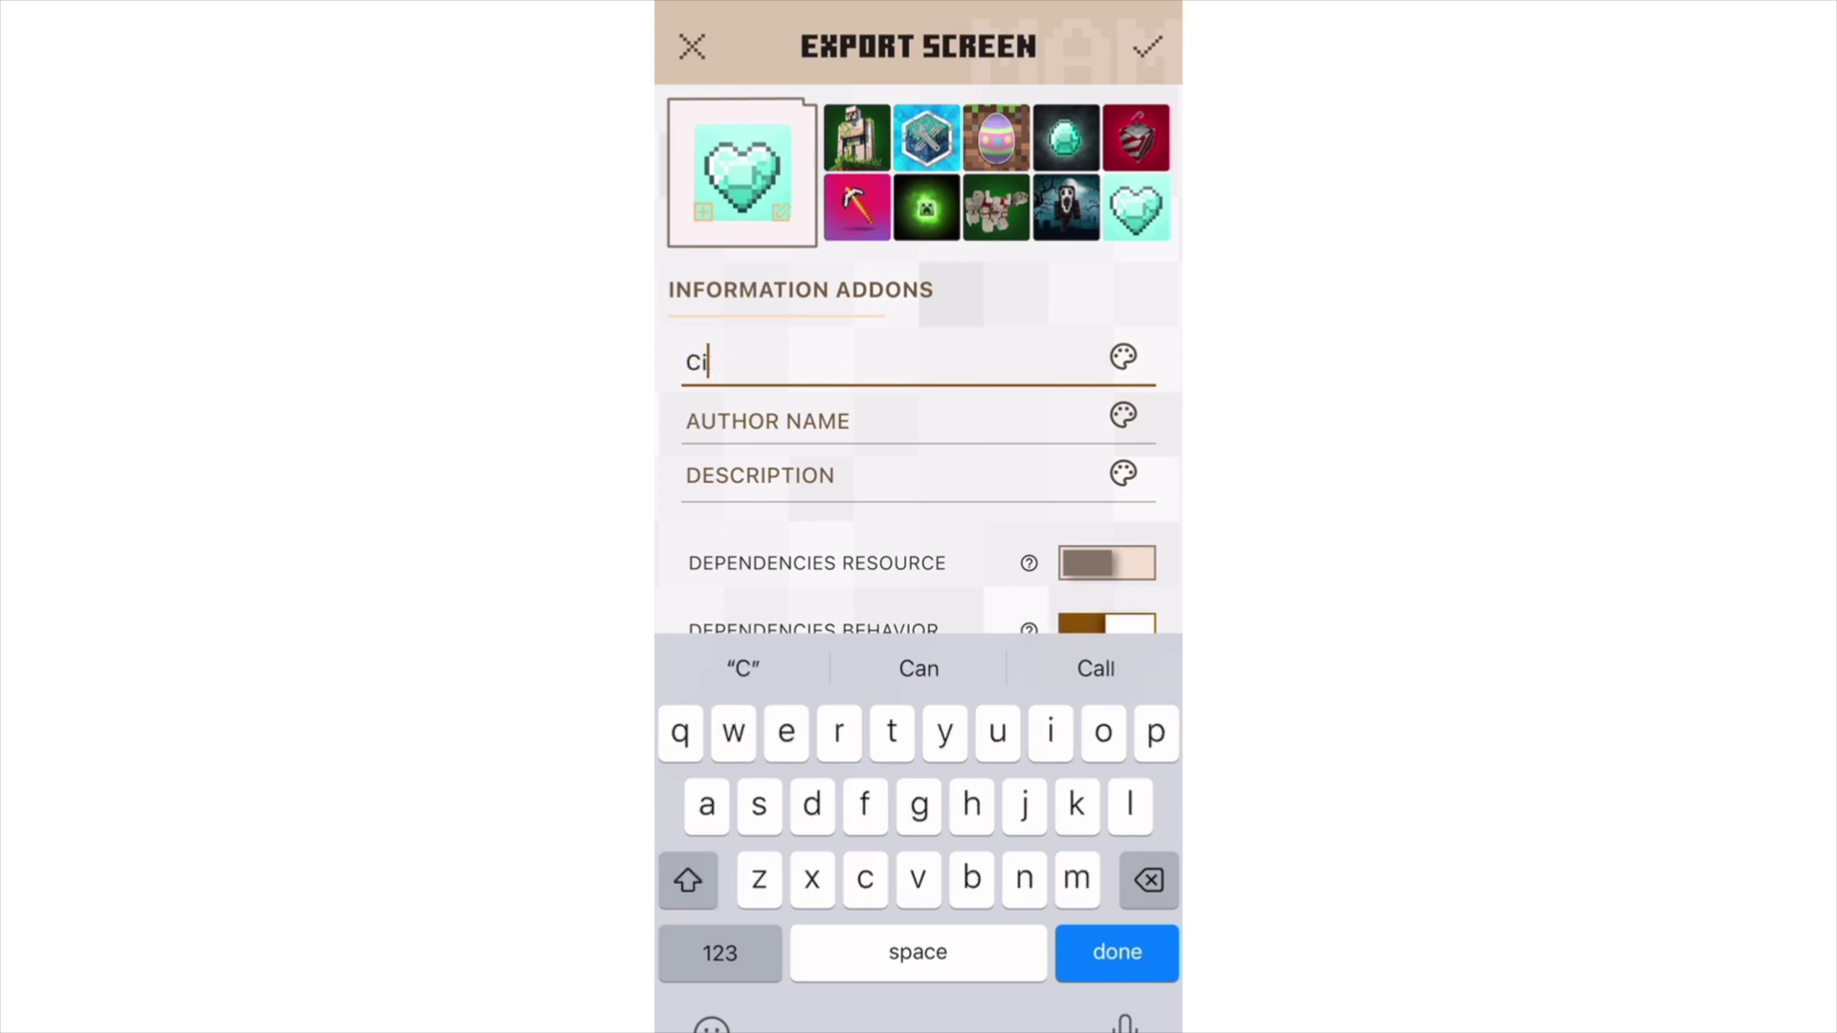
{"action": "type", "text": "nnamoroll Plu"}
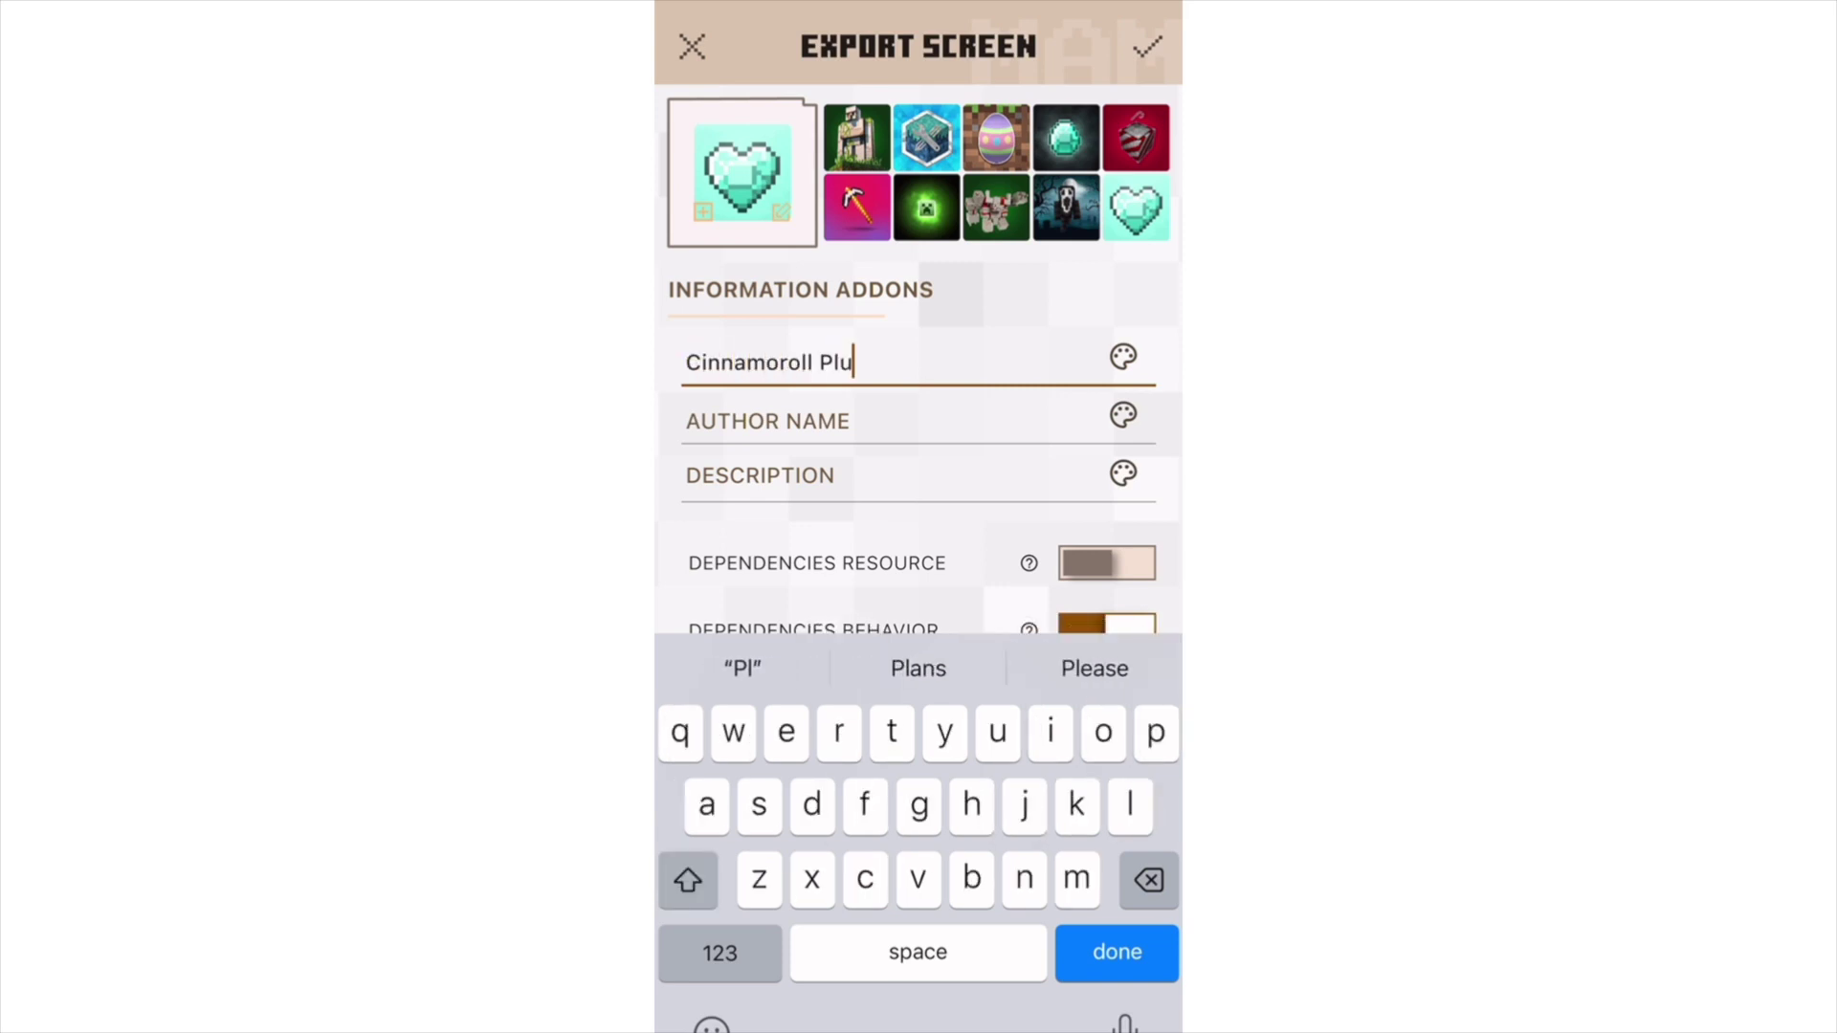
{"action": "type", "text": "sh!"}
{"action": "left_click", "coordinate": [861, 421]}
{"action": "type", "text": "Tutorial!"}
{"action": "left_click", "coordinate": [861, 475]}
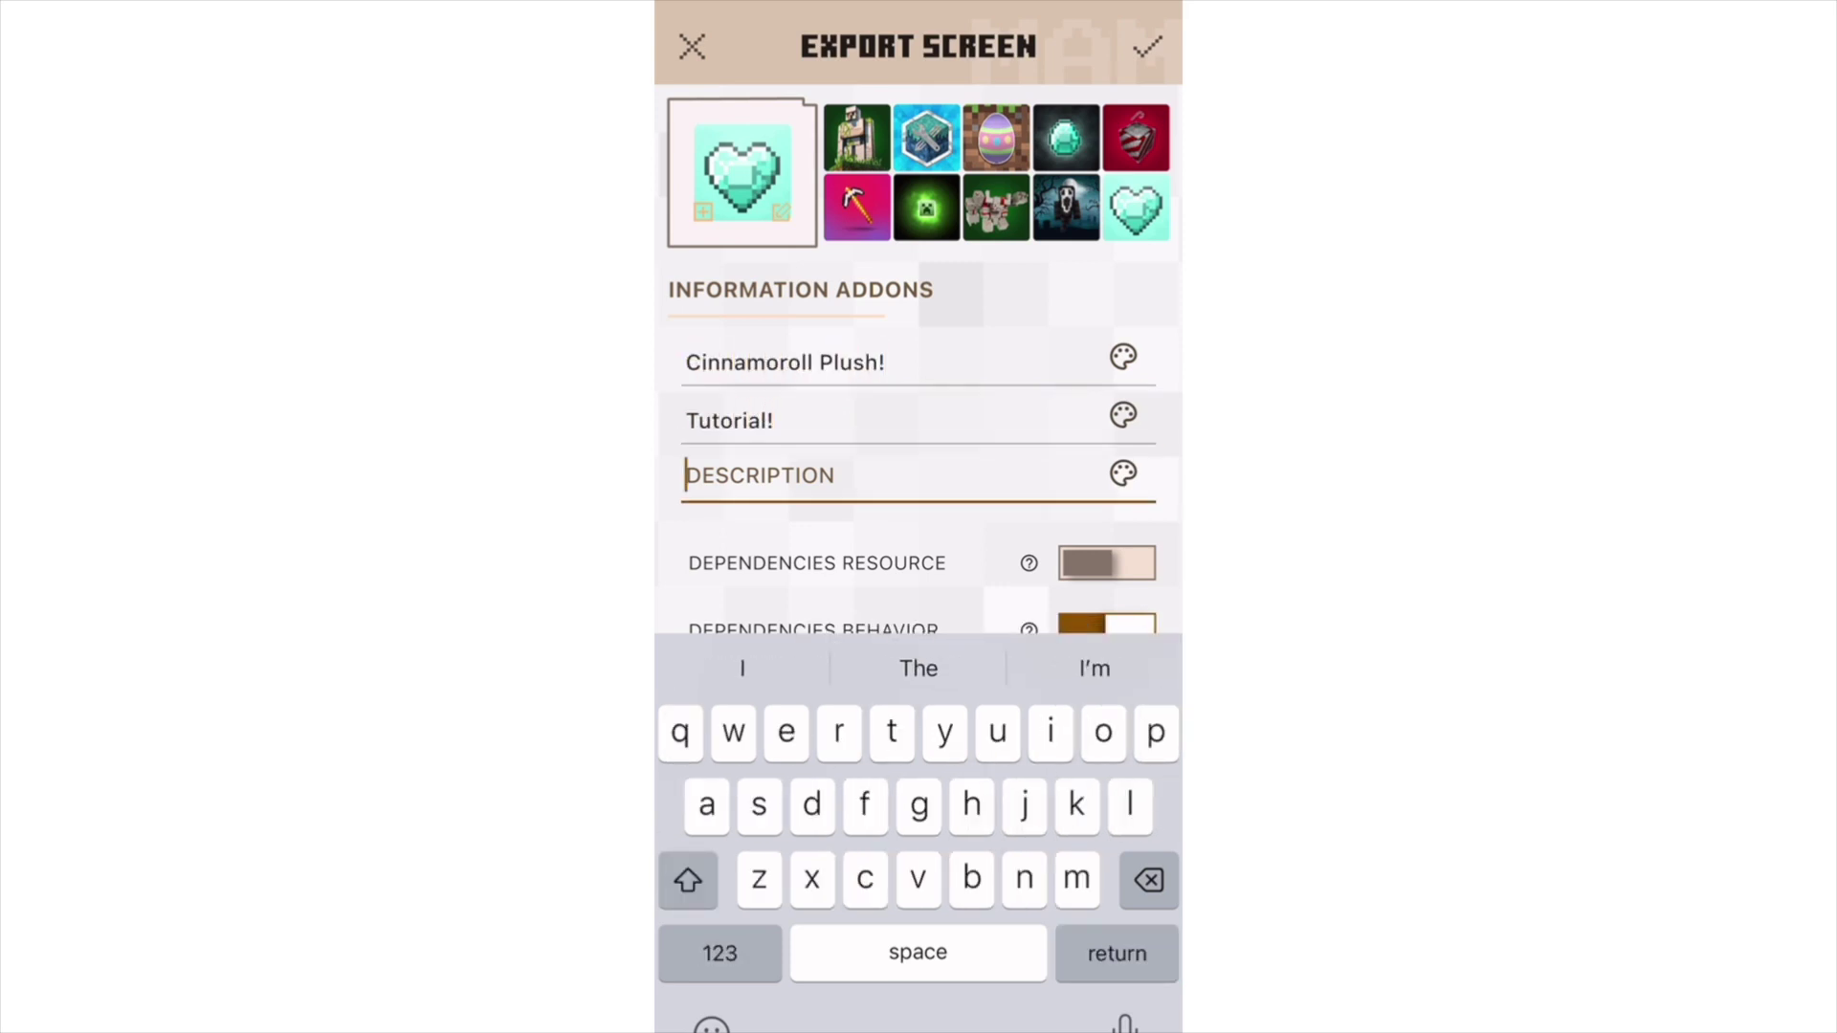
{"action": "type", "text": "hope this hel"}
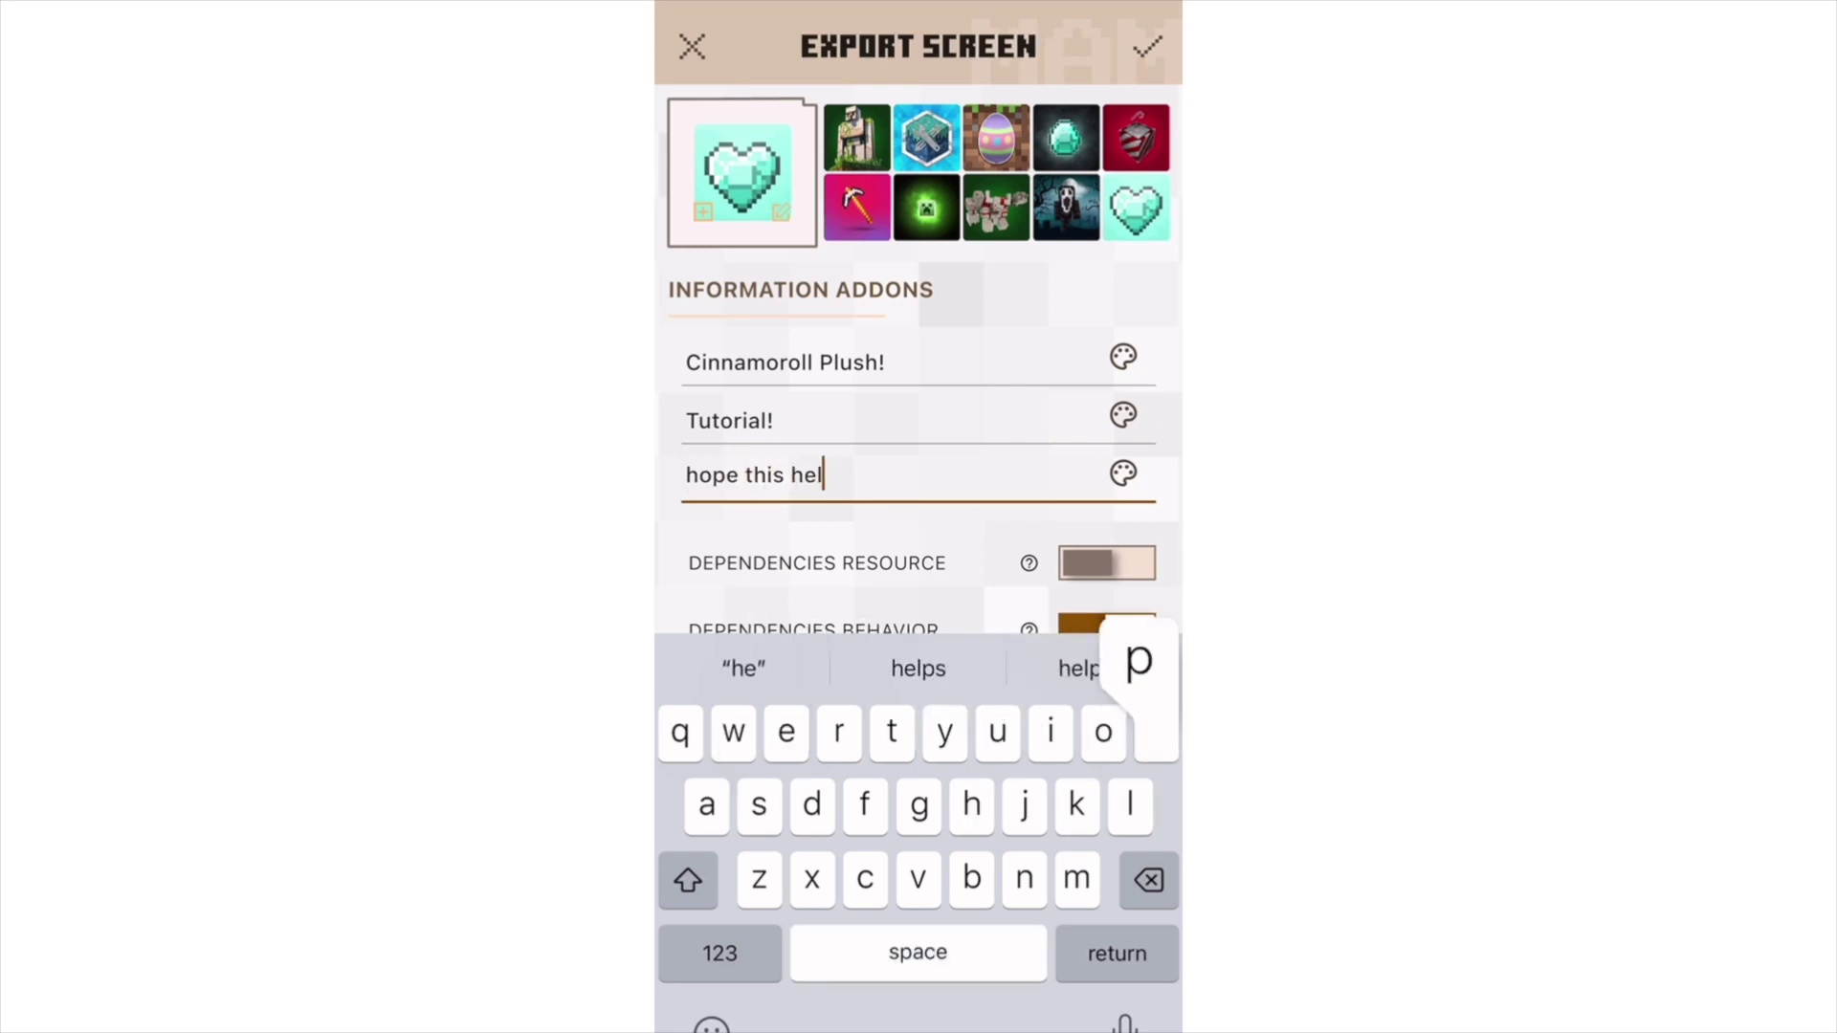
{"action": "type", "text": "pssss"}
{"action": "key", "text": "Return"}
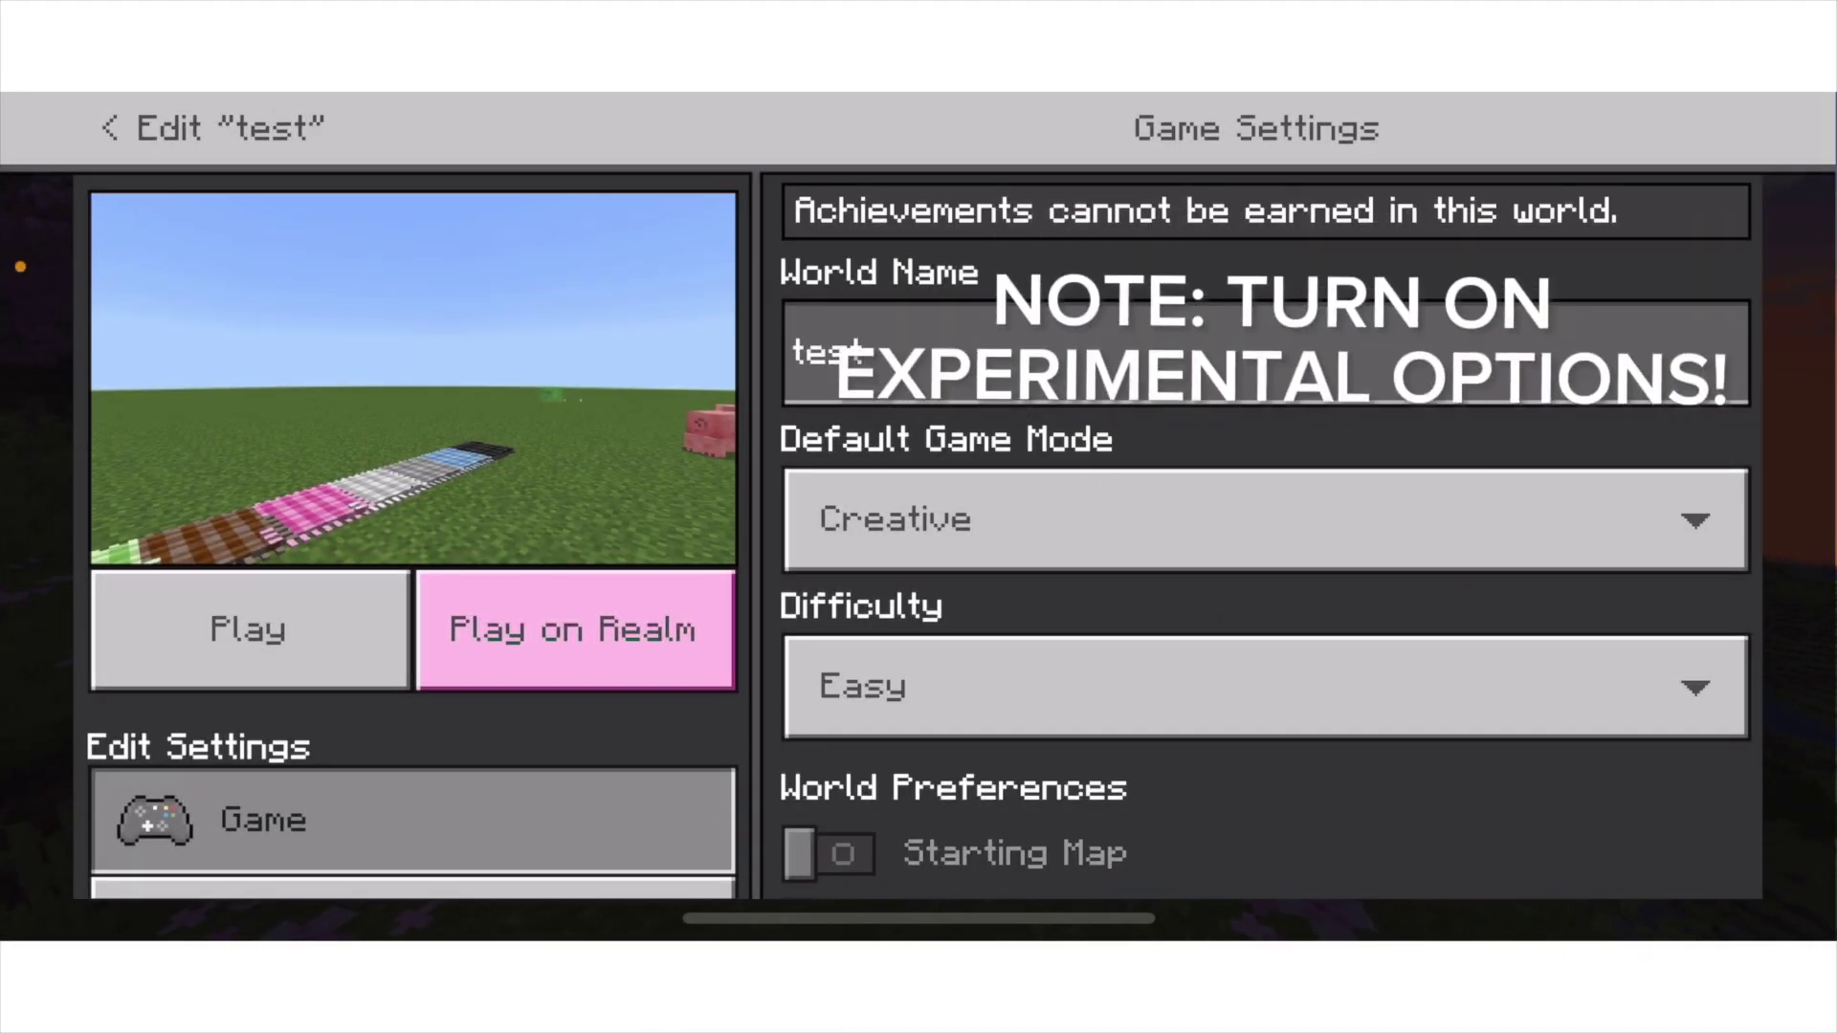
Activate the Cinnamoroll Plush! resource pack for the test world
{"action": "scroll", "coordinate": [411, 535], "scroll_direction": "down", "scroll_amount": 5}
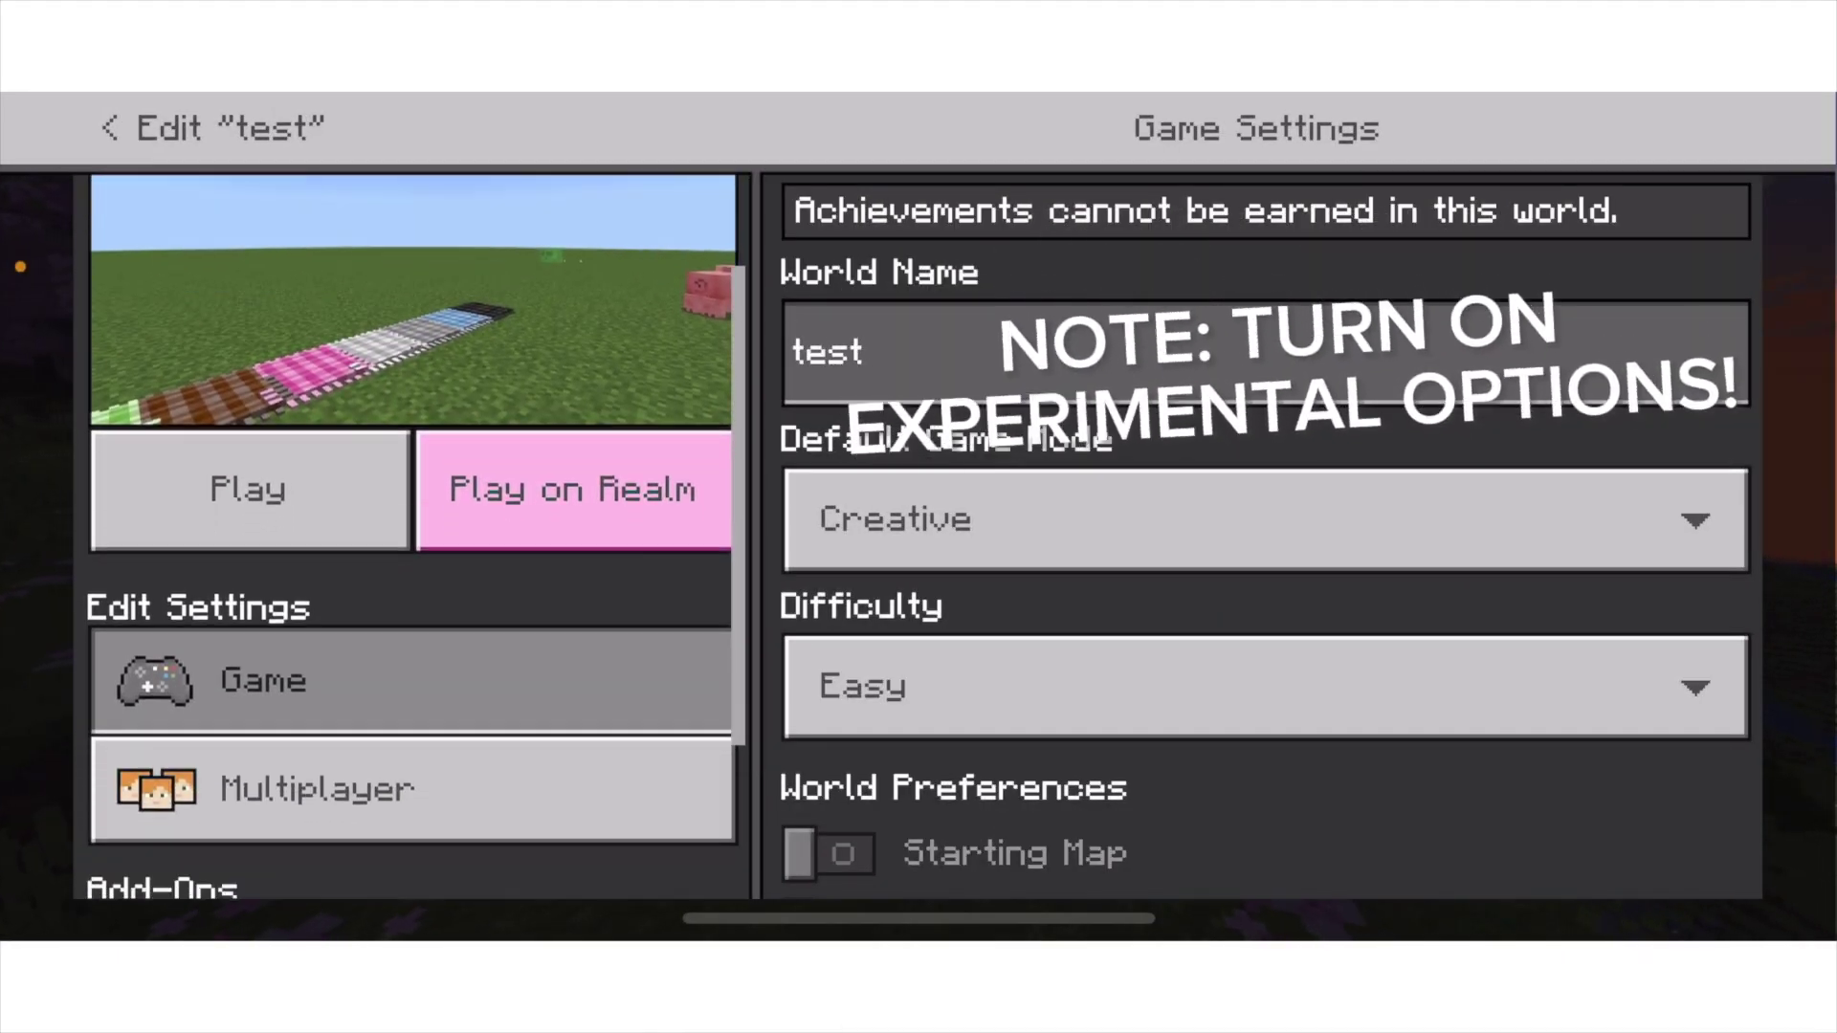
{"action": "scroll", "coordinate": [411, 723], "scroll_direction": "up", "scroll_amount": 3}
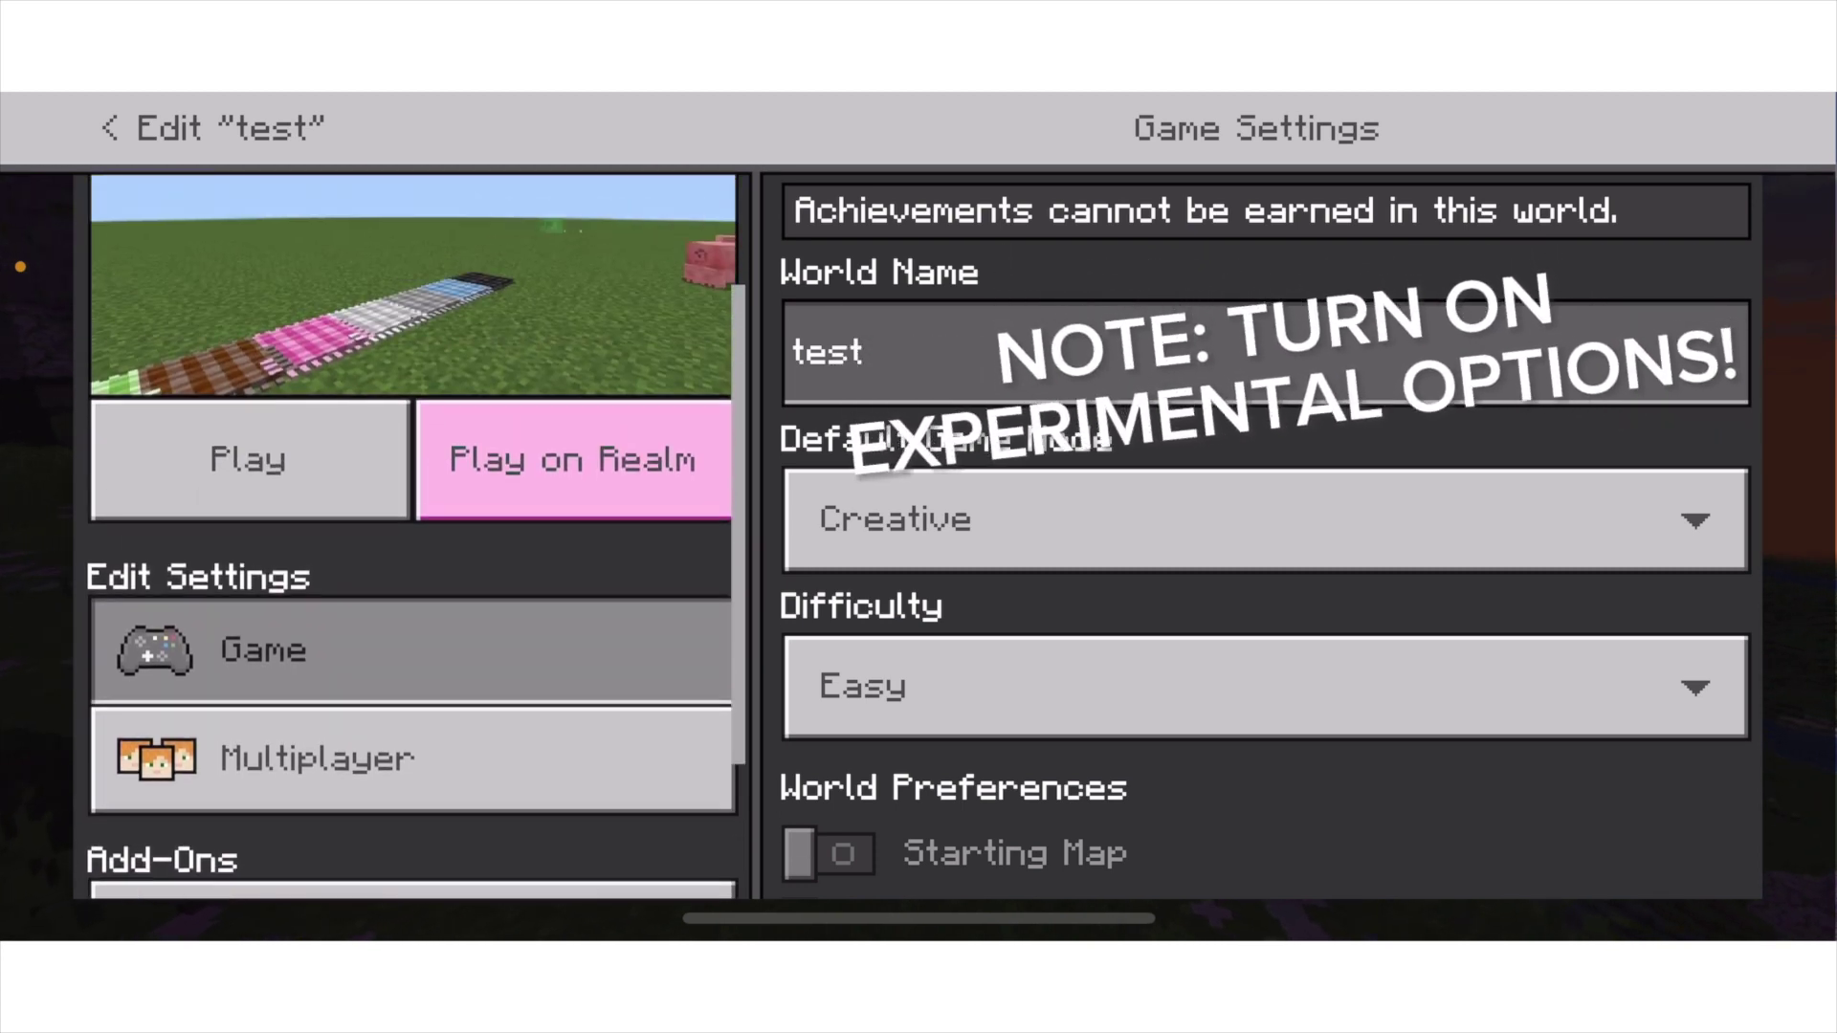
{"action": "scroll", "coordinate": [412, 536], "scroll_direction": "down", "scroll_amount": 3}
{"action": "left_click", "coordinate": [366, 726]}
{"action": "left_click", "coordinate": [1148, 565]}
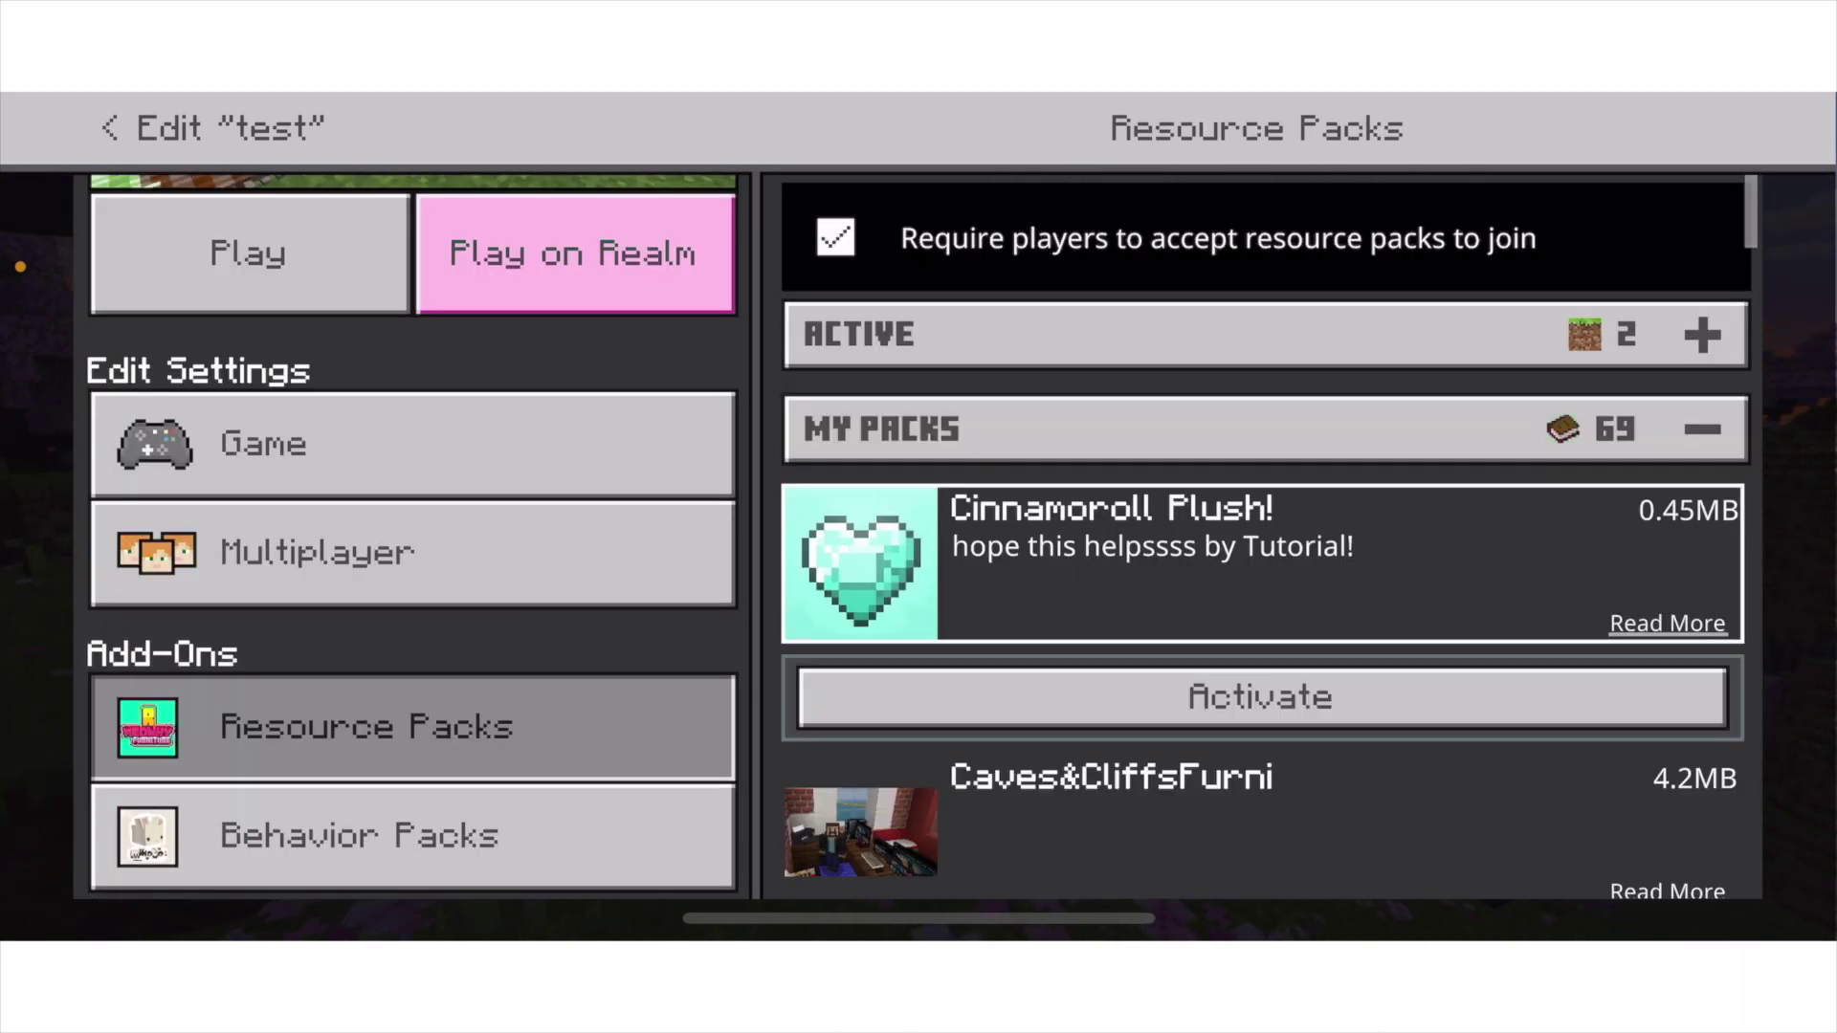
{"action": "left_click", "coordinate": [1261, 696]}
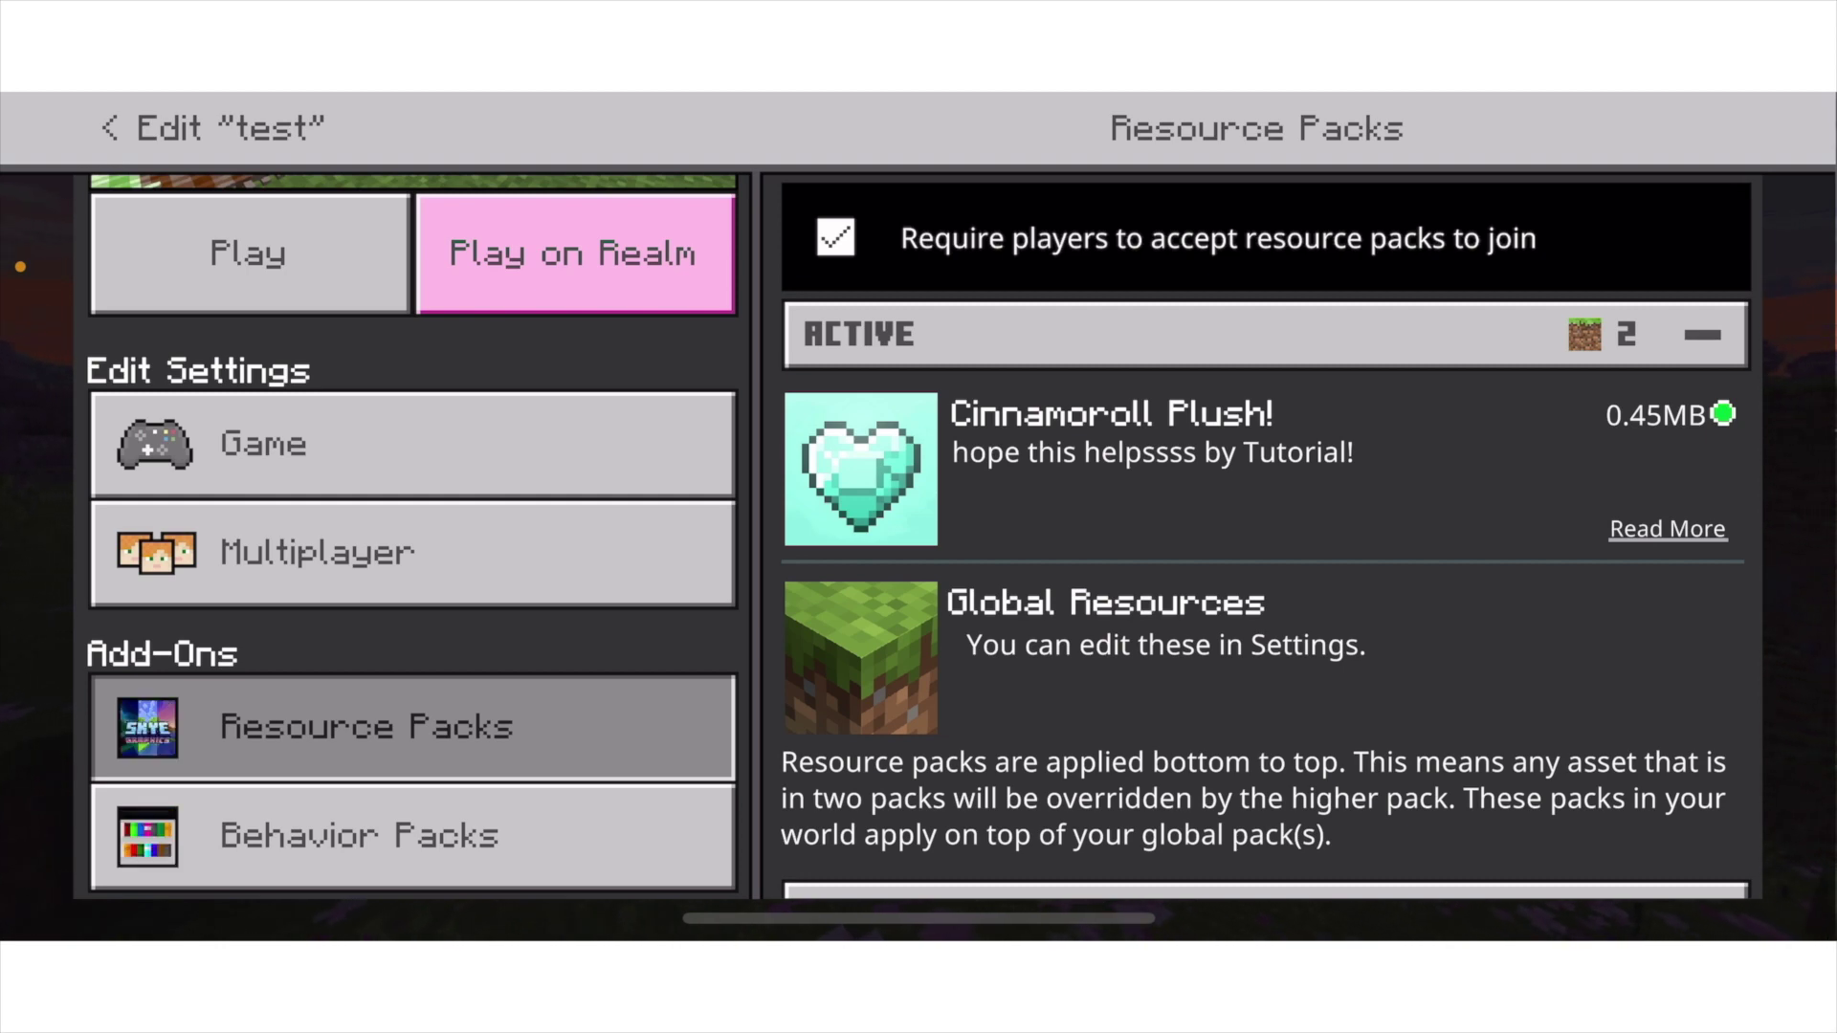
Activate the Cinnamoroll Plush! behavior pack, accepting that achievements get turned off
{"action": "left_click", "coordinate": [412, 835]}
{"action": "left_click", "coordinate": [1230, 316]}
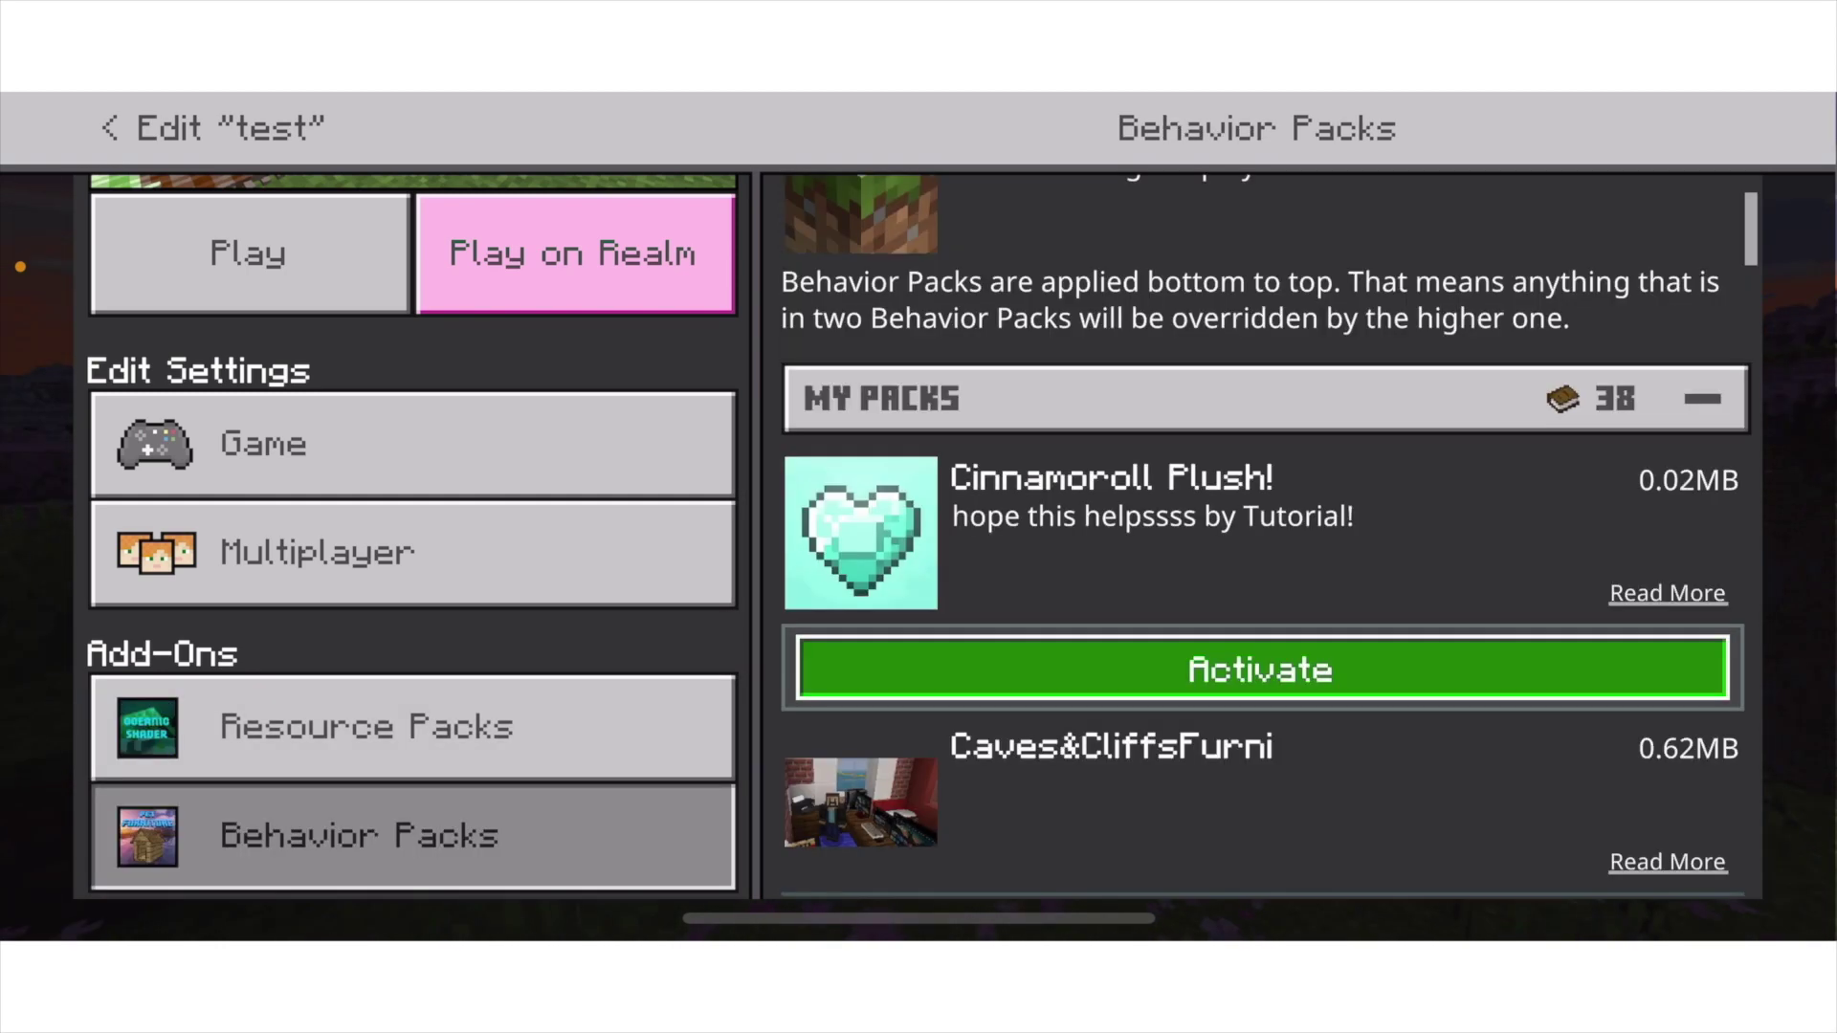
{"action": "left_click", "coordinate": [1259, 664]}
{"action": "left_click", "coordinate": [915, 612]}
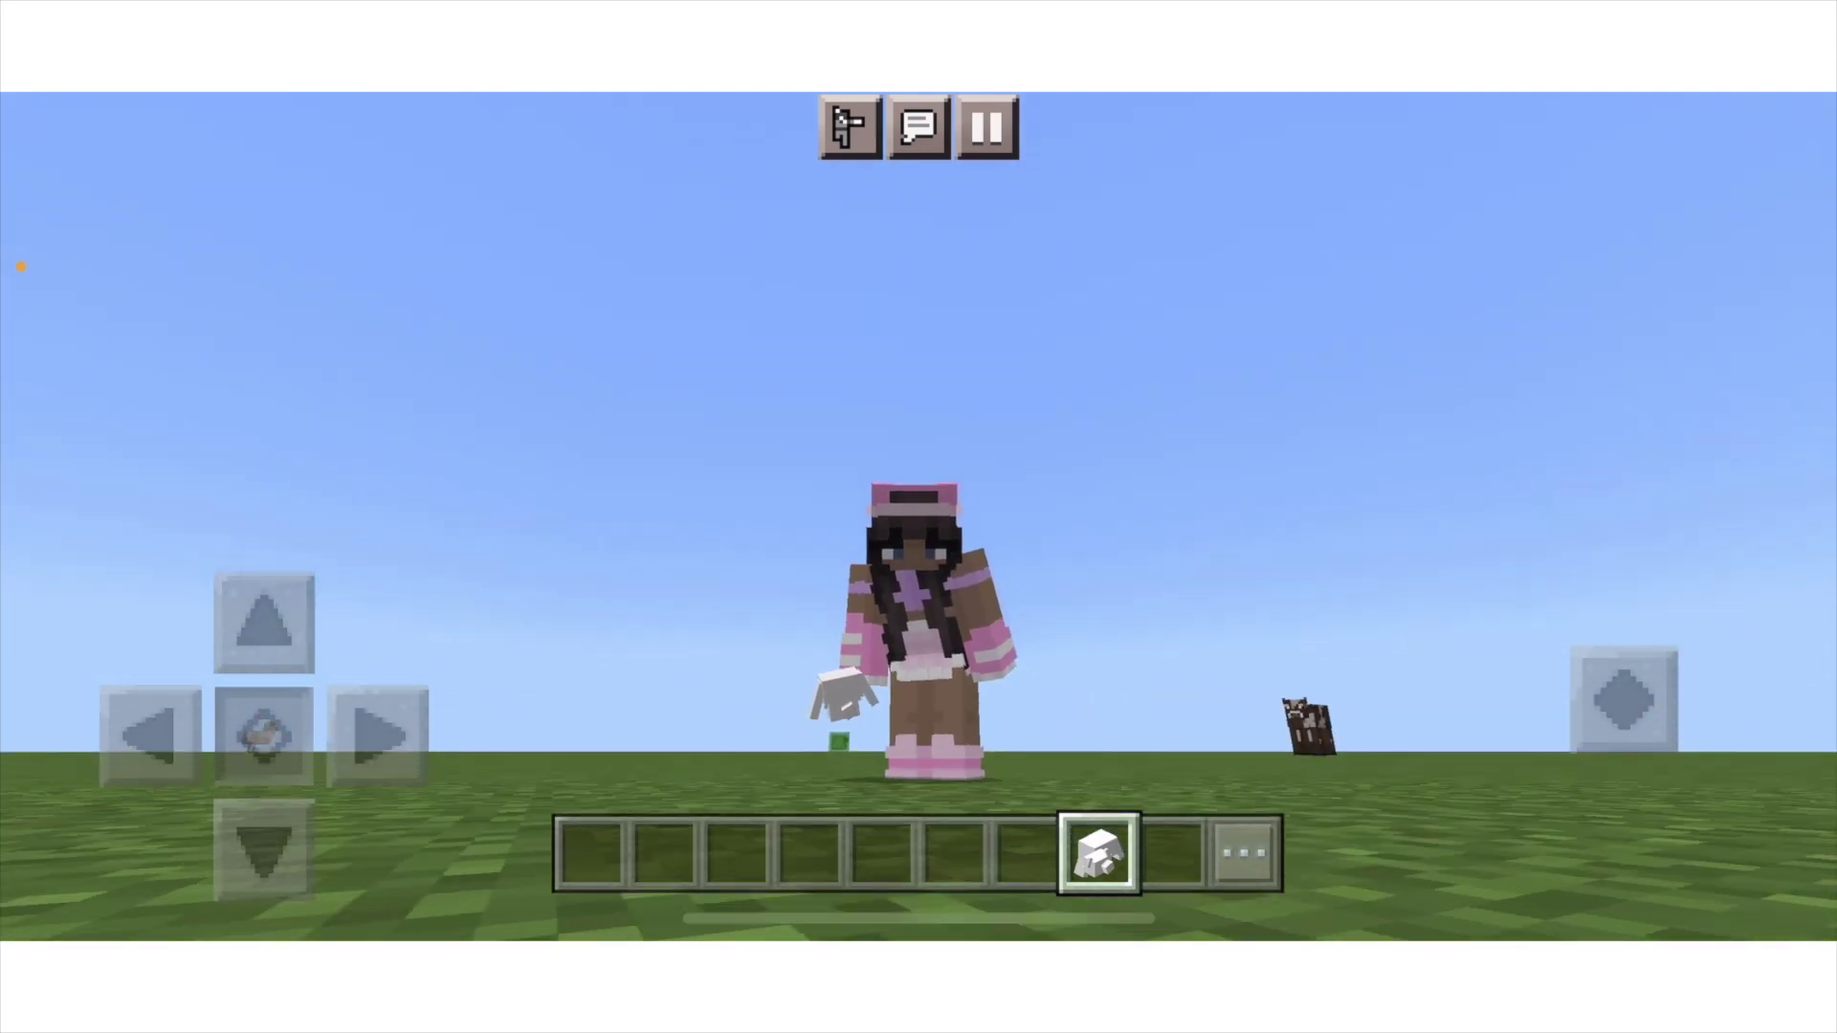
Look around the flat grass world, tilting the camera down to the ground and back up
{"action": "left_click_drag", "start_coordinate": [1244, 430], "coordinate": [1339, 507]}
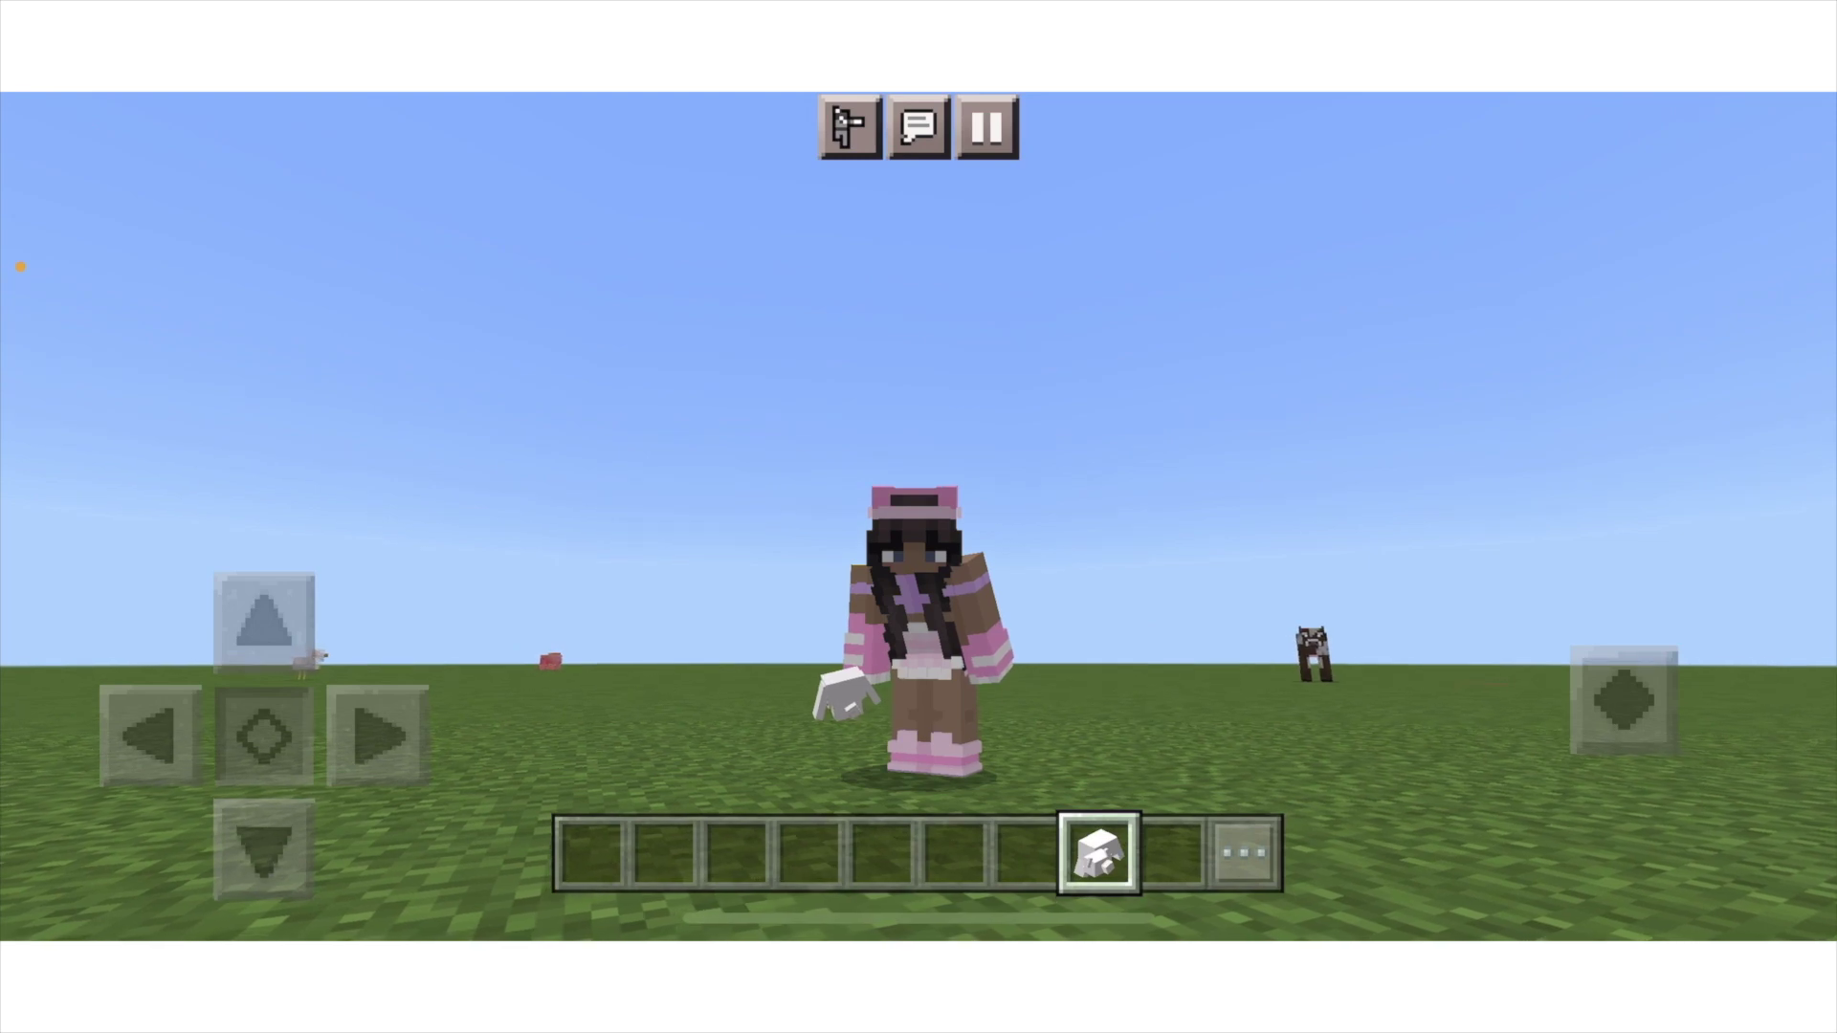
{"action": "left_click_drag", "start_coordinate": [1244, 430], "coordinate": [1282, 847]}
{"action": "left_click_drag", "start_coordinate": [1244, 669], "coordinate": [1263, 330]}
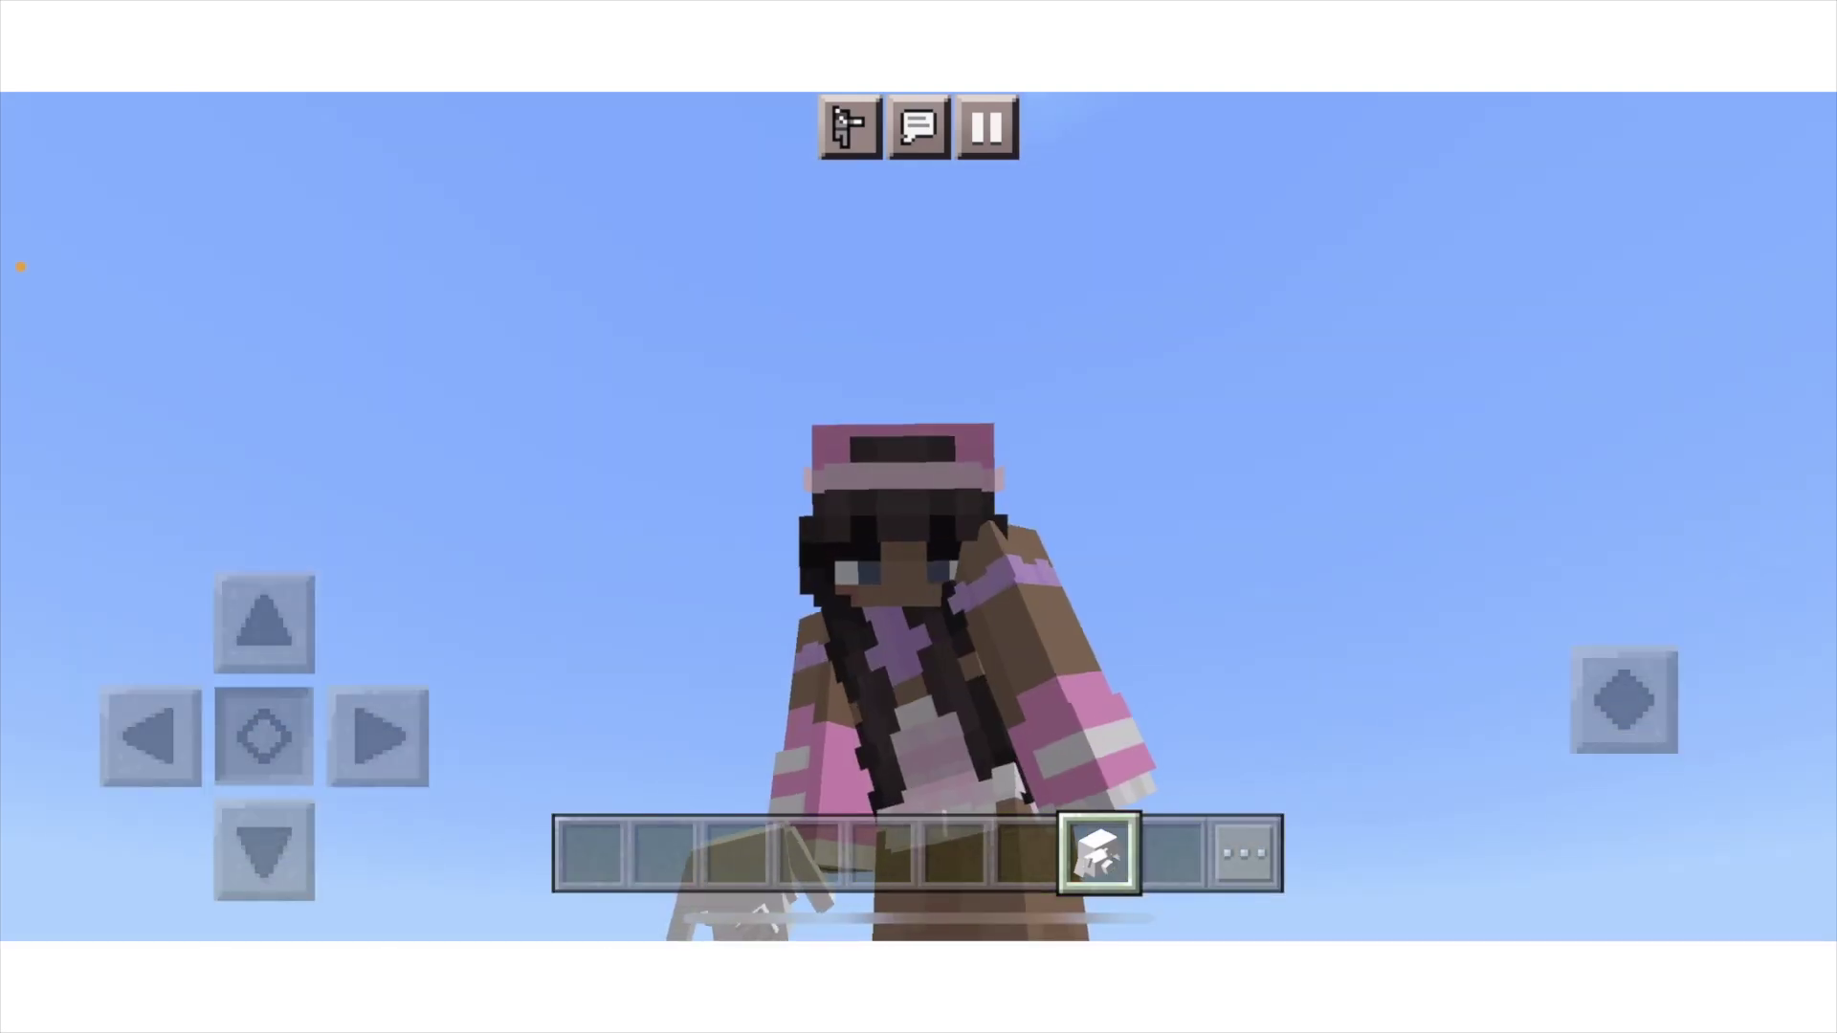